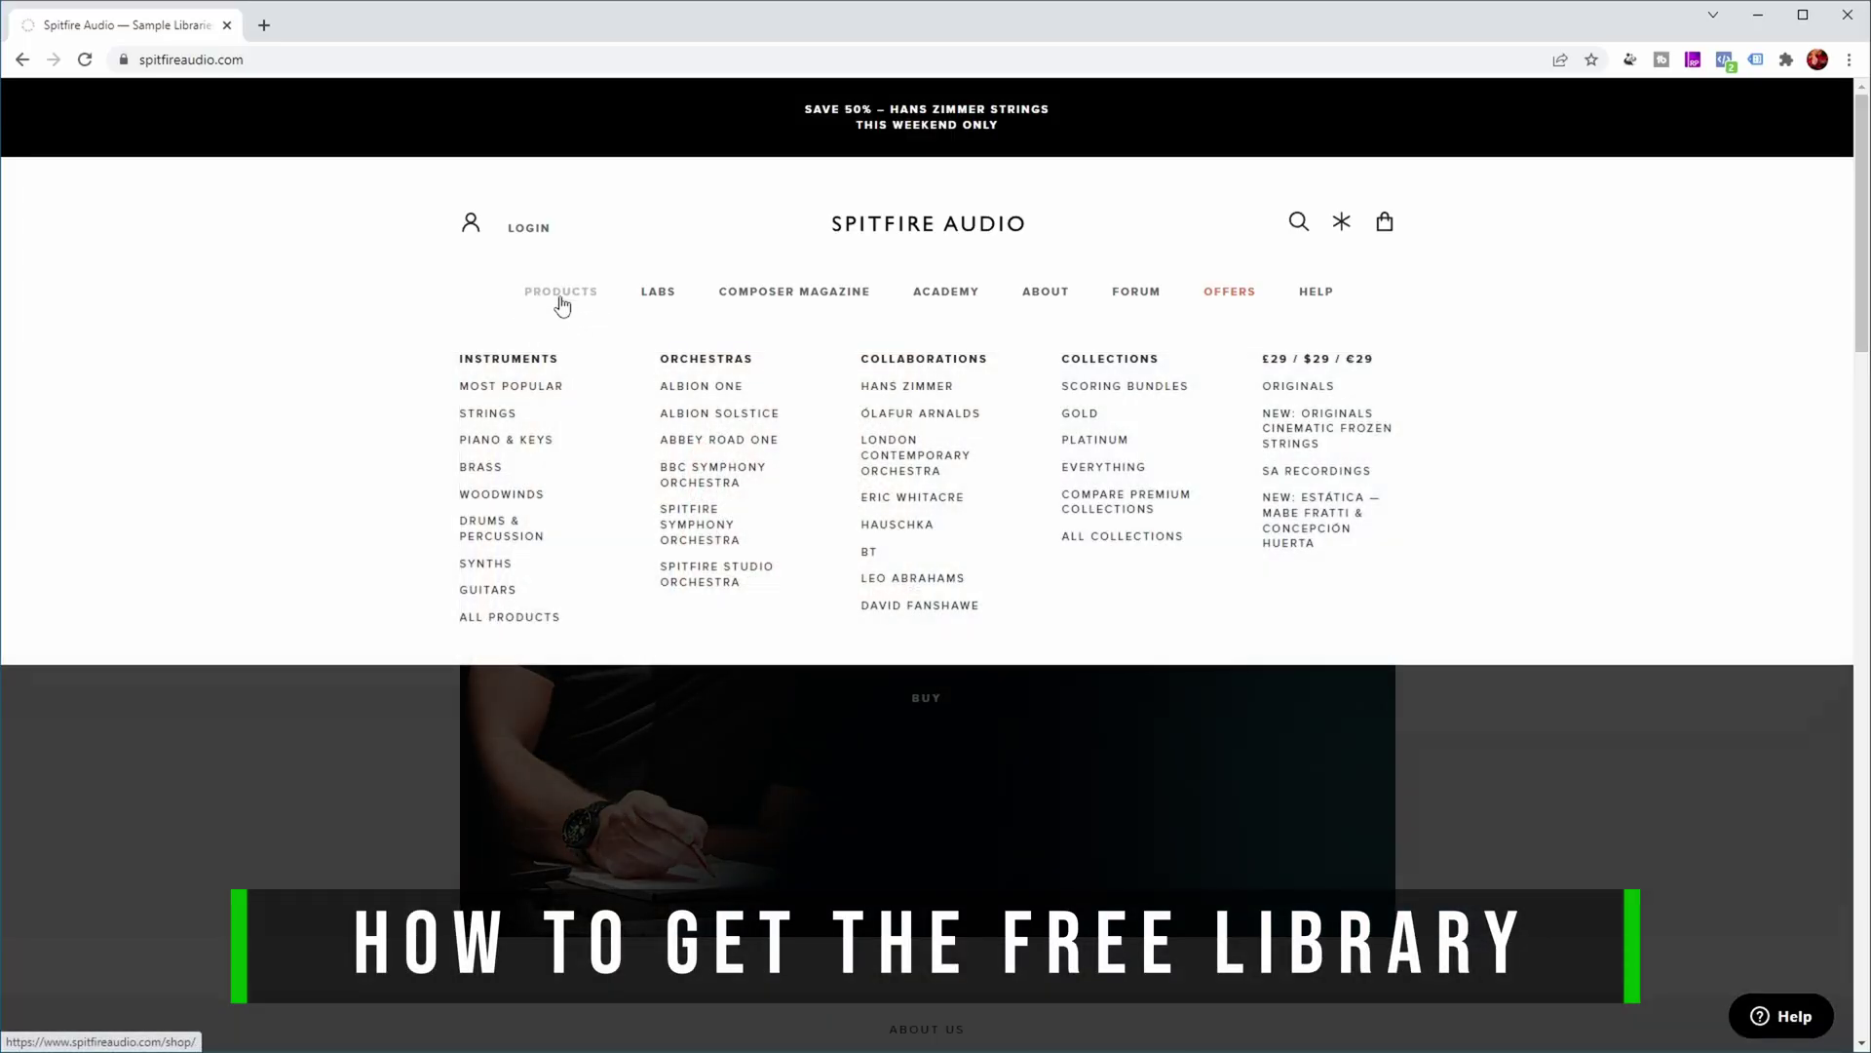
# Open the Orchestras products in the Spitfire Audio shop and scroll through them.
pyautogui.click(698, 367)
pyautogui.scroll(-5, 1863, 270)
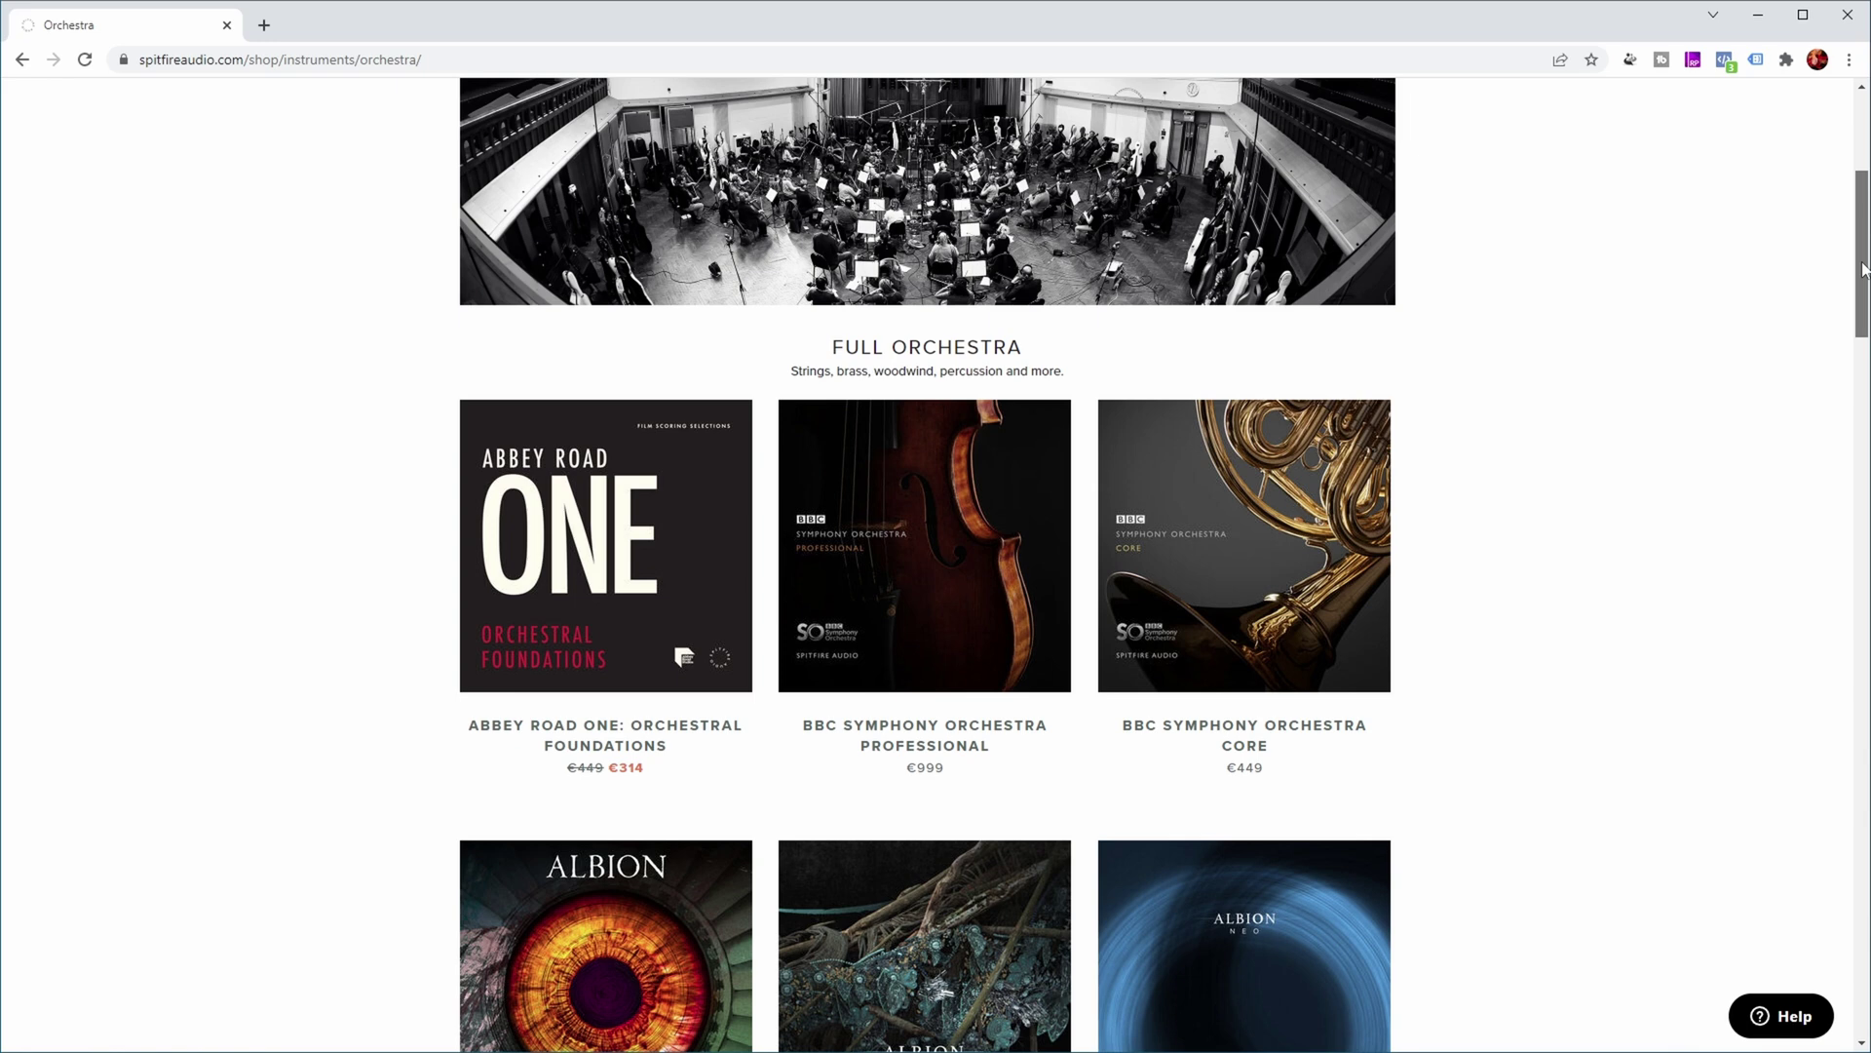
pyautogui.scroll(-4, 1864, 270)
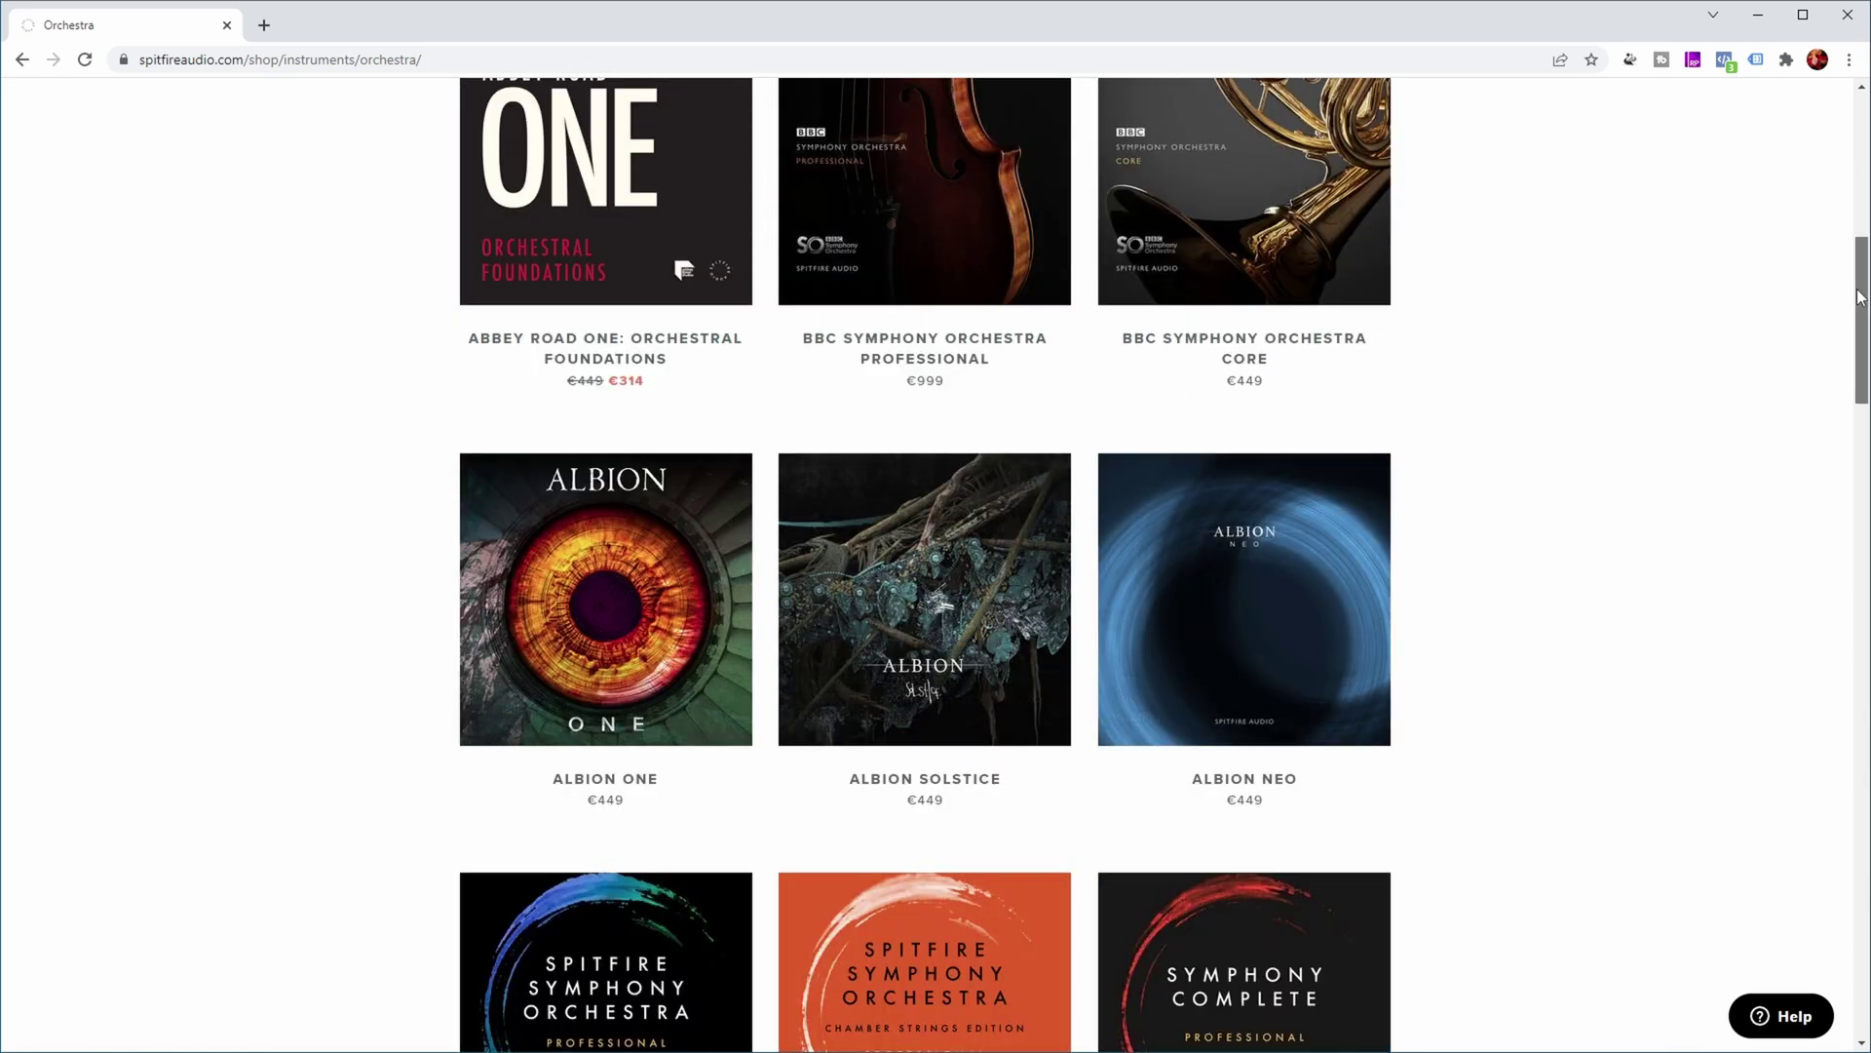
pyautogui.moveTo(1861, 297); pyautogui.dragTo(1805, 153)
# Go to the BBC Symphony Orchestra page and open its Discover product page.
pyautogui.moveTo(529, 301)
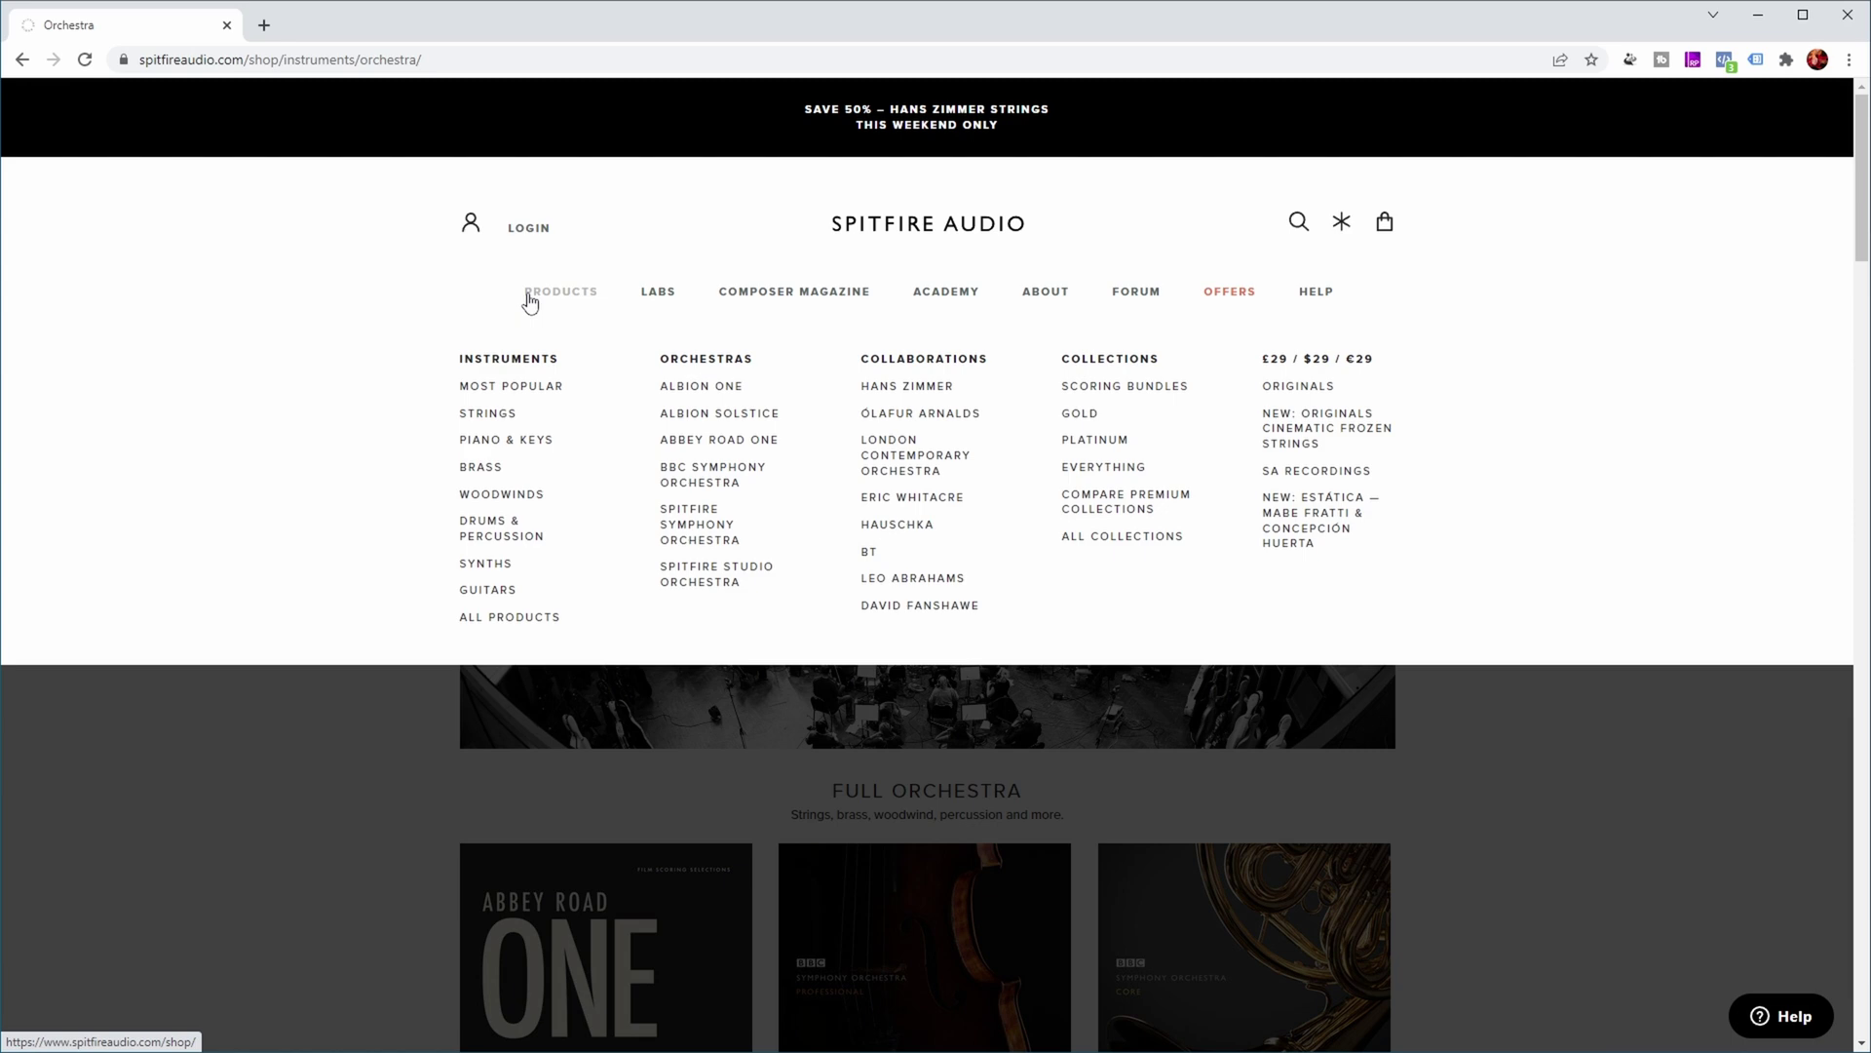
pyautogui.click(724, 475)
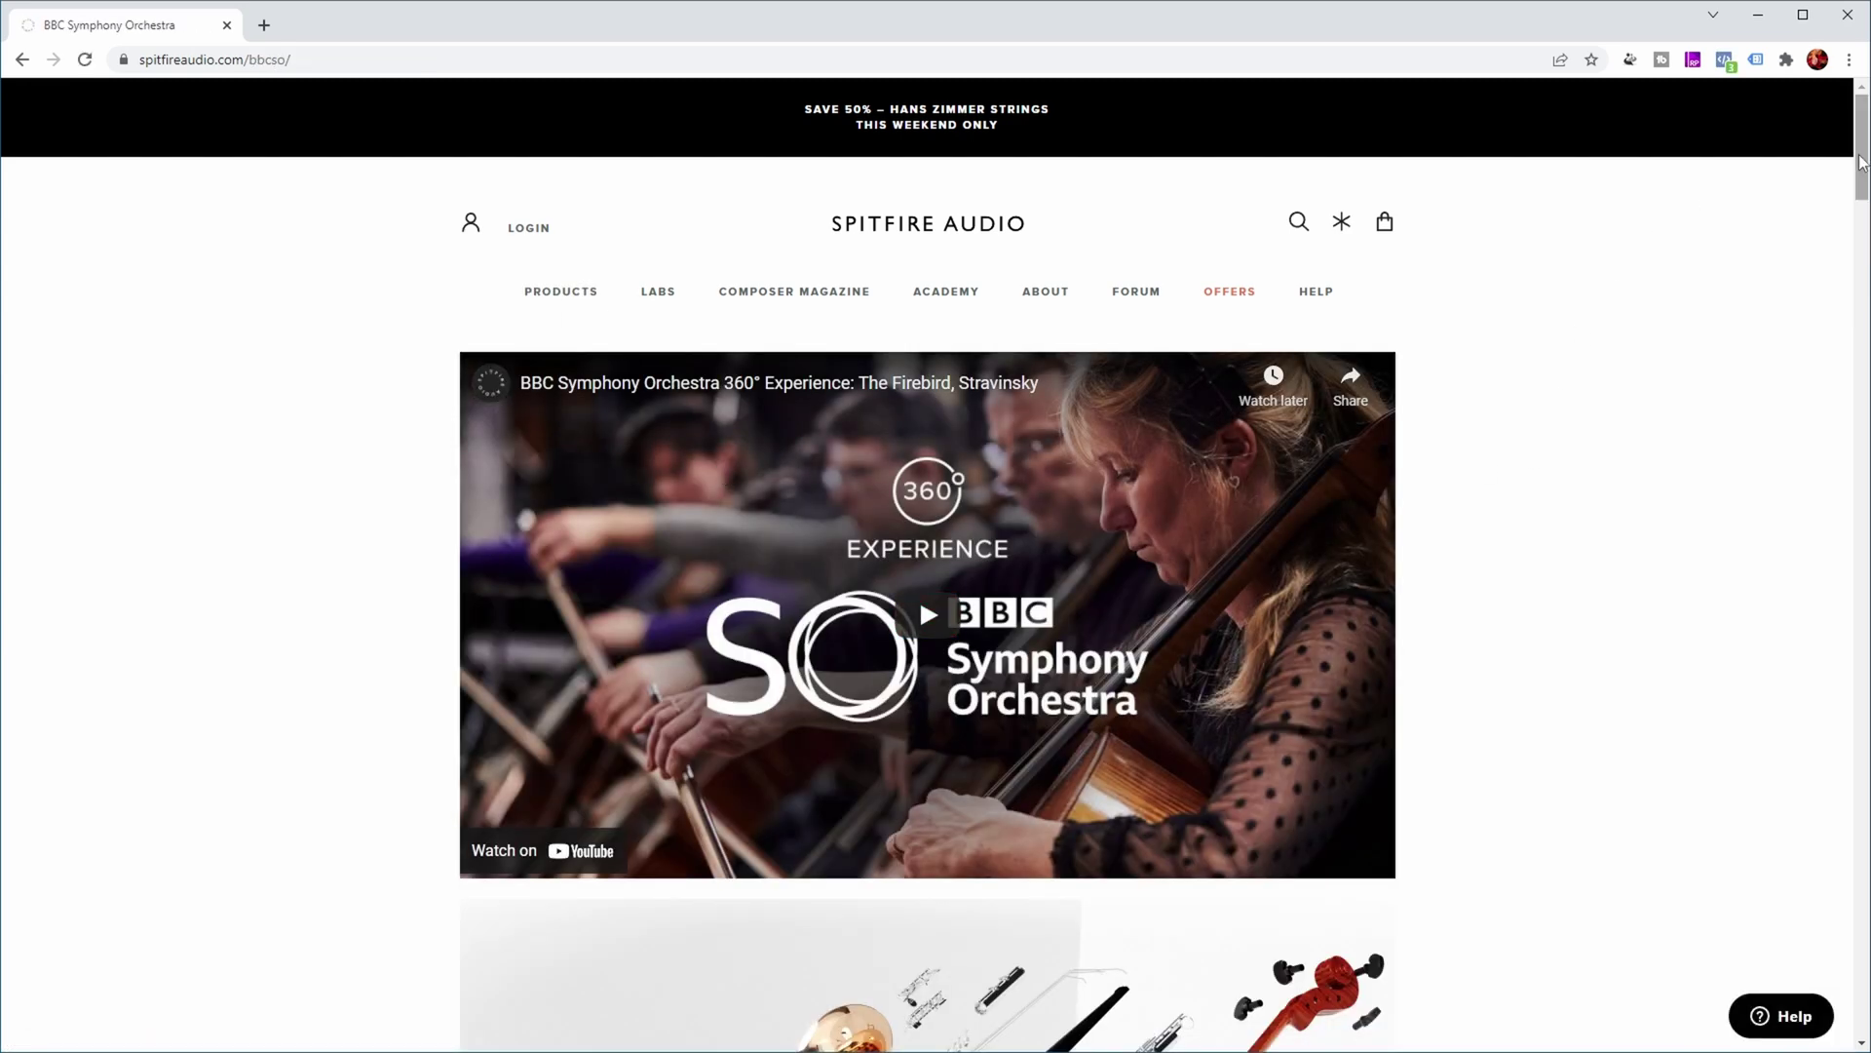
pyautogui.moveTo(1861, 162); pyautogui.dragTo(1661, 459)
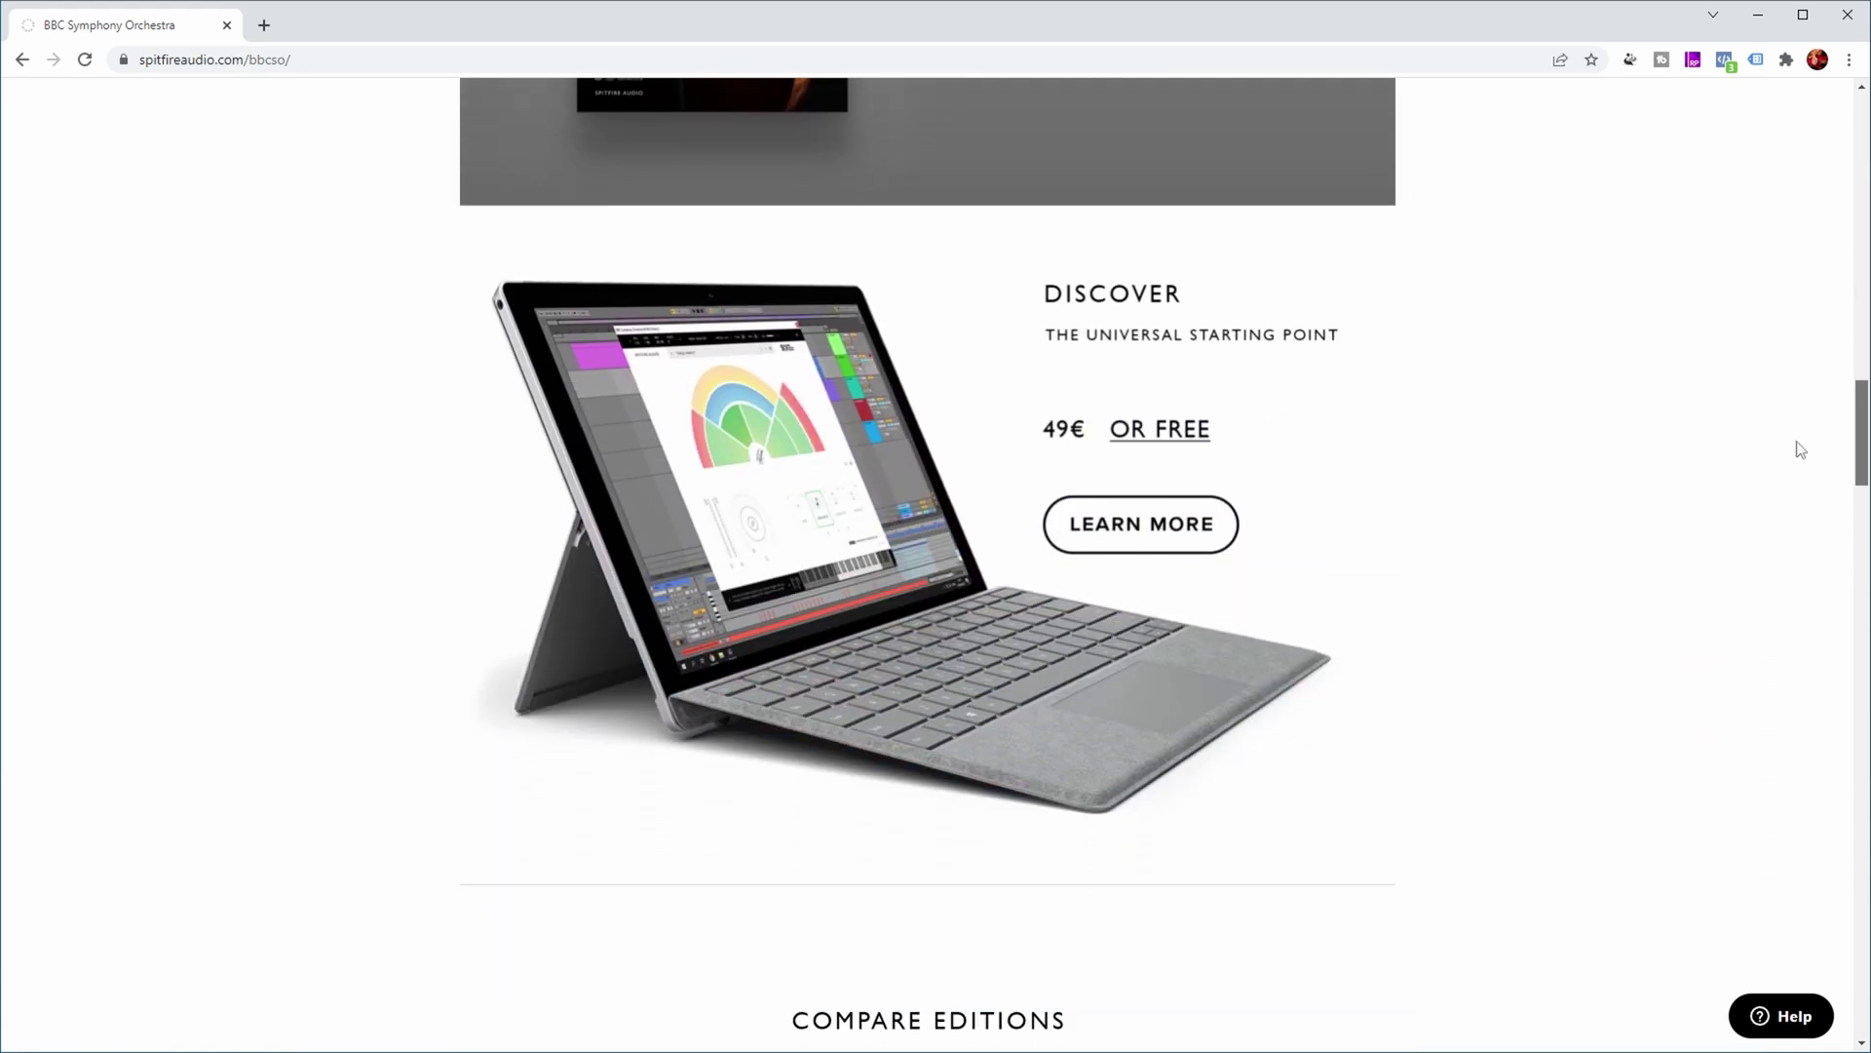
pyautogui.click(1074, 473)
pyautogui.scroll(-6, 1838, 342)
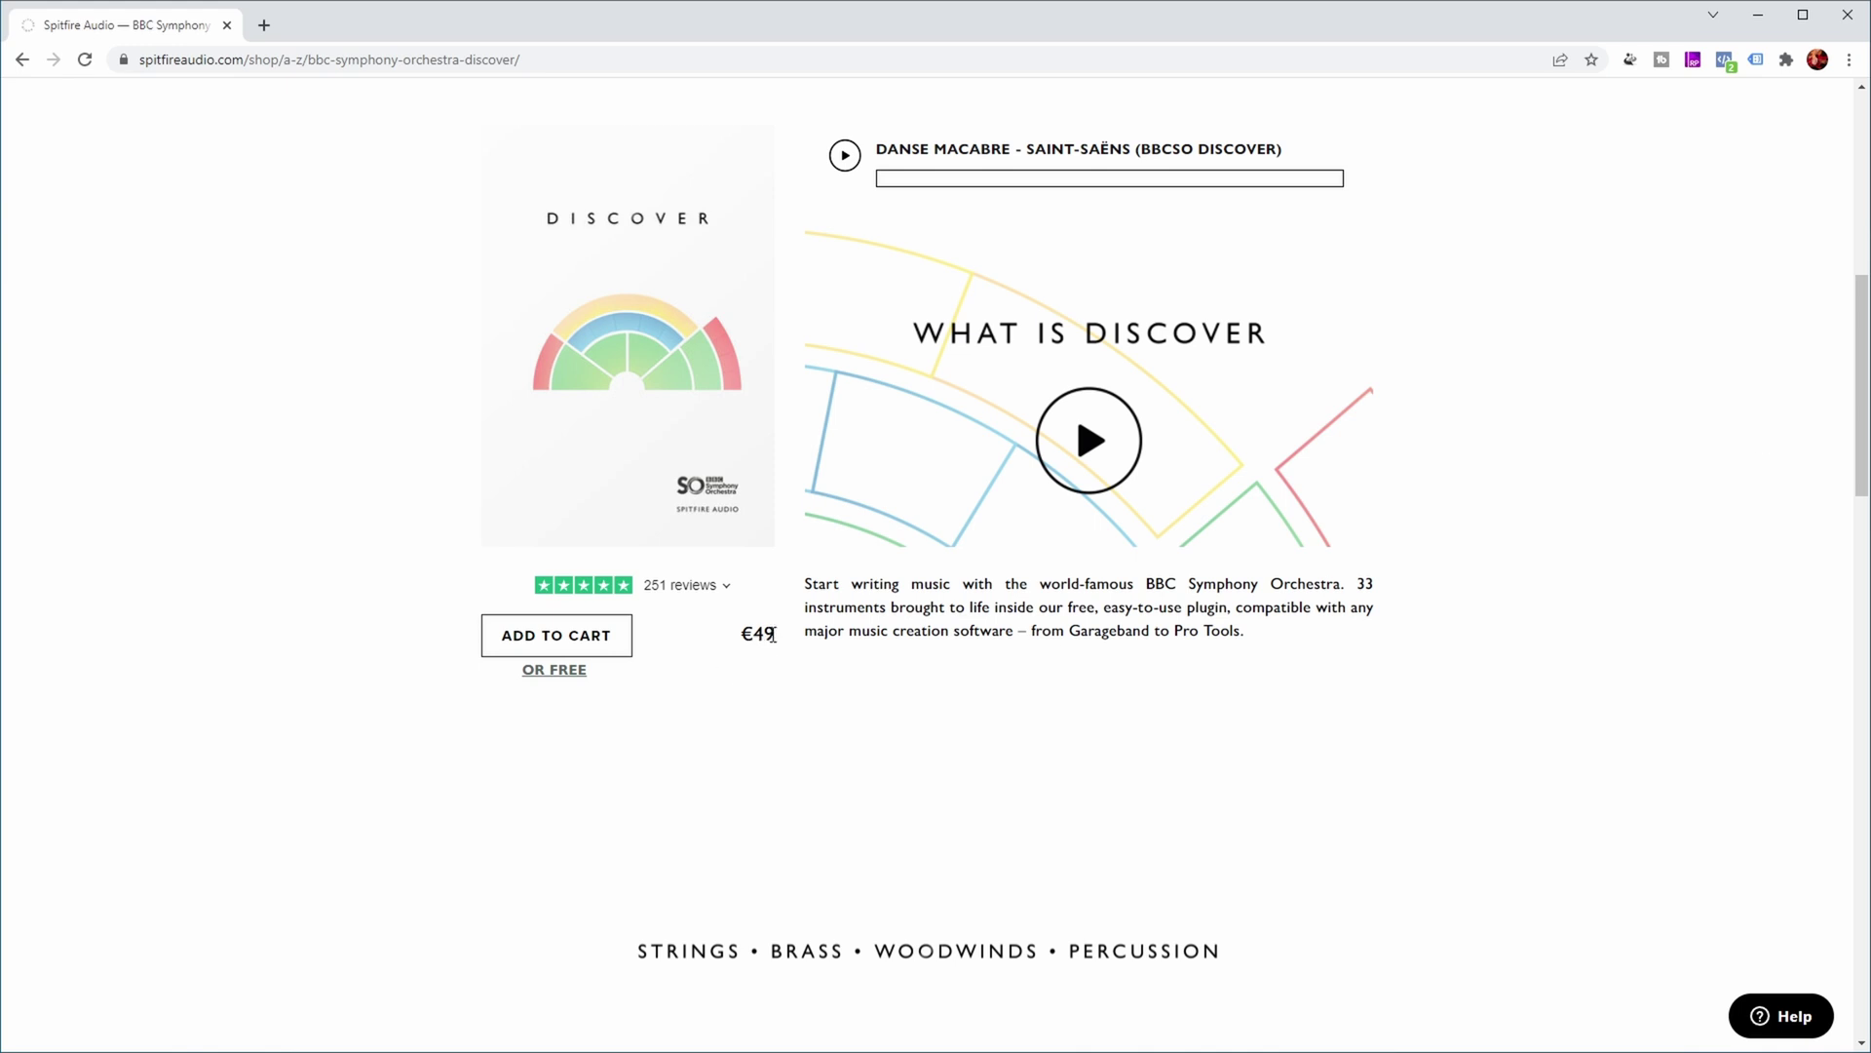
# Choose 'OR FREE' for Discover and highlight the questionnaire and 14-day free-download notes.
pyautogui.click(575, 673)
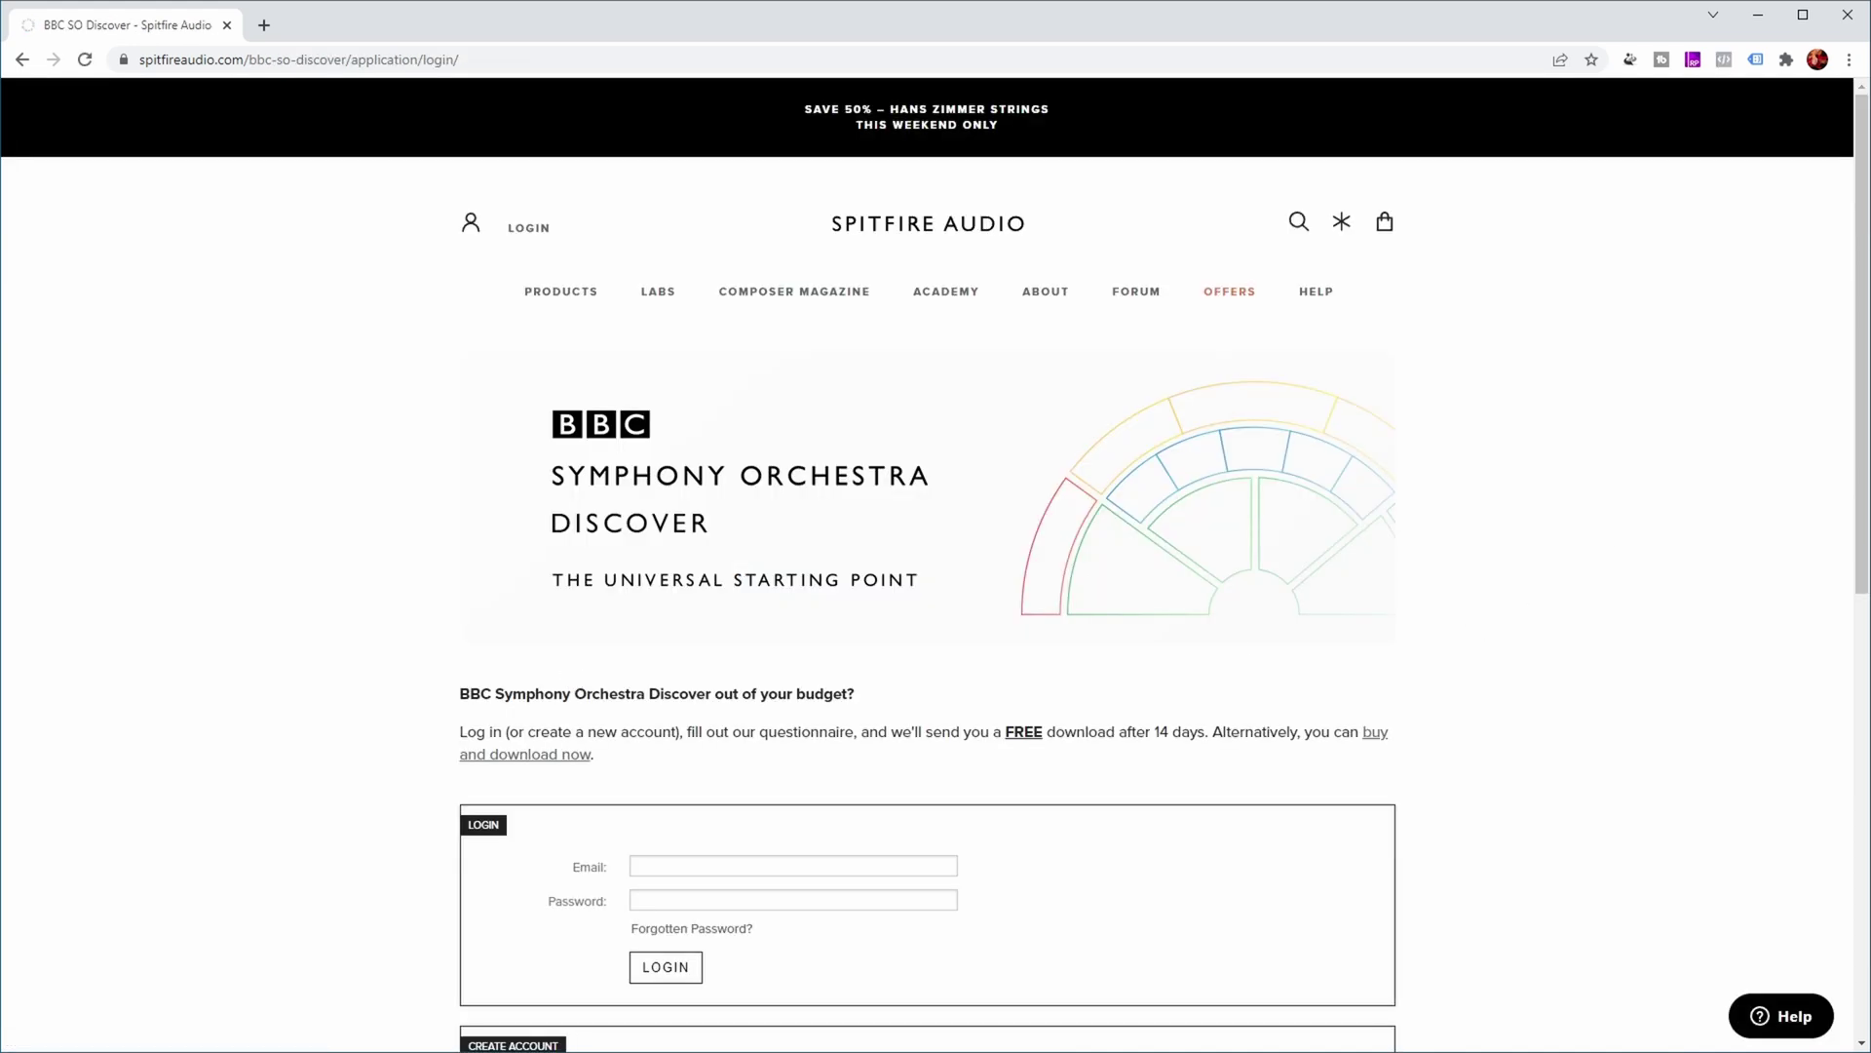
pyautogui.moveTo(1863, 229); pyautogui.dragTo(1862, 492)
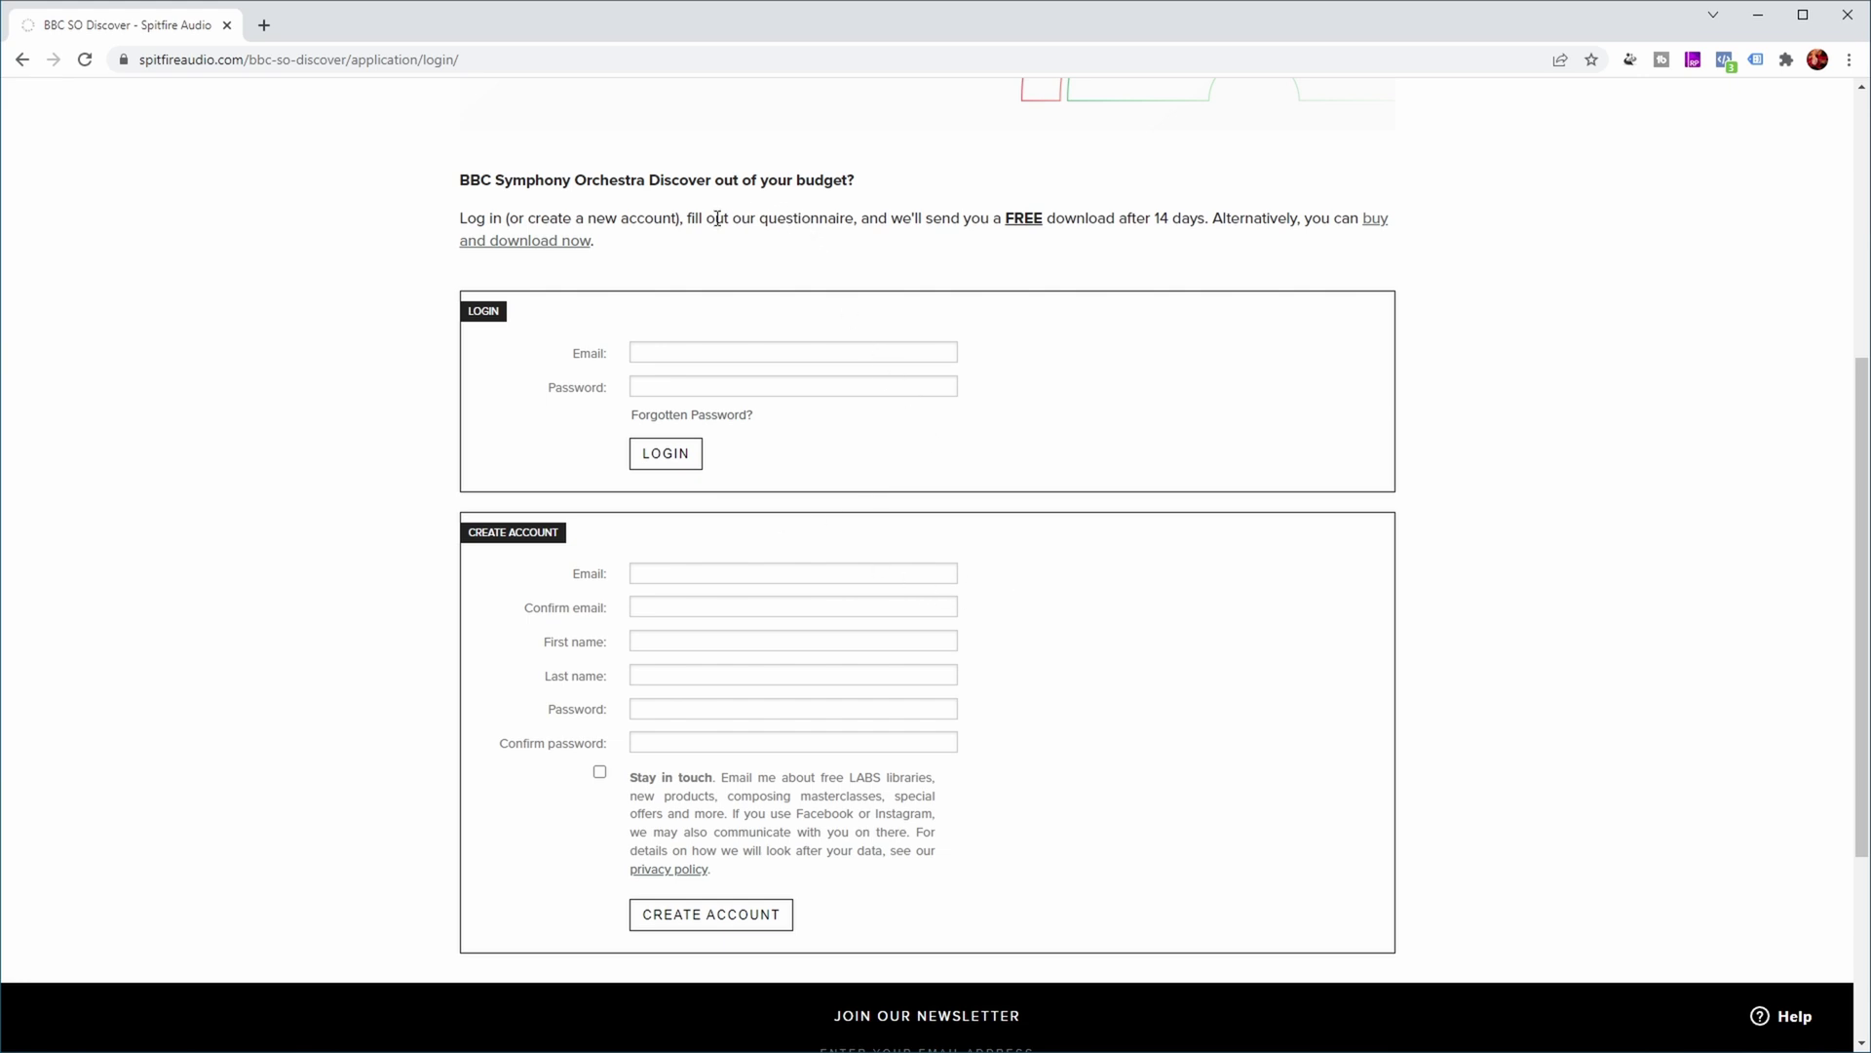
pyautogui.moveTo(706, 219); pyautogui.dragTo(854, 219)
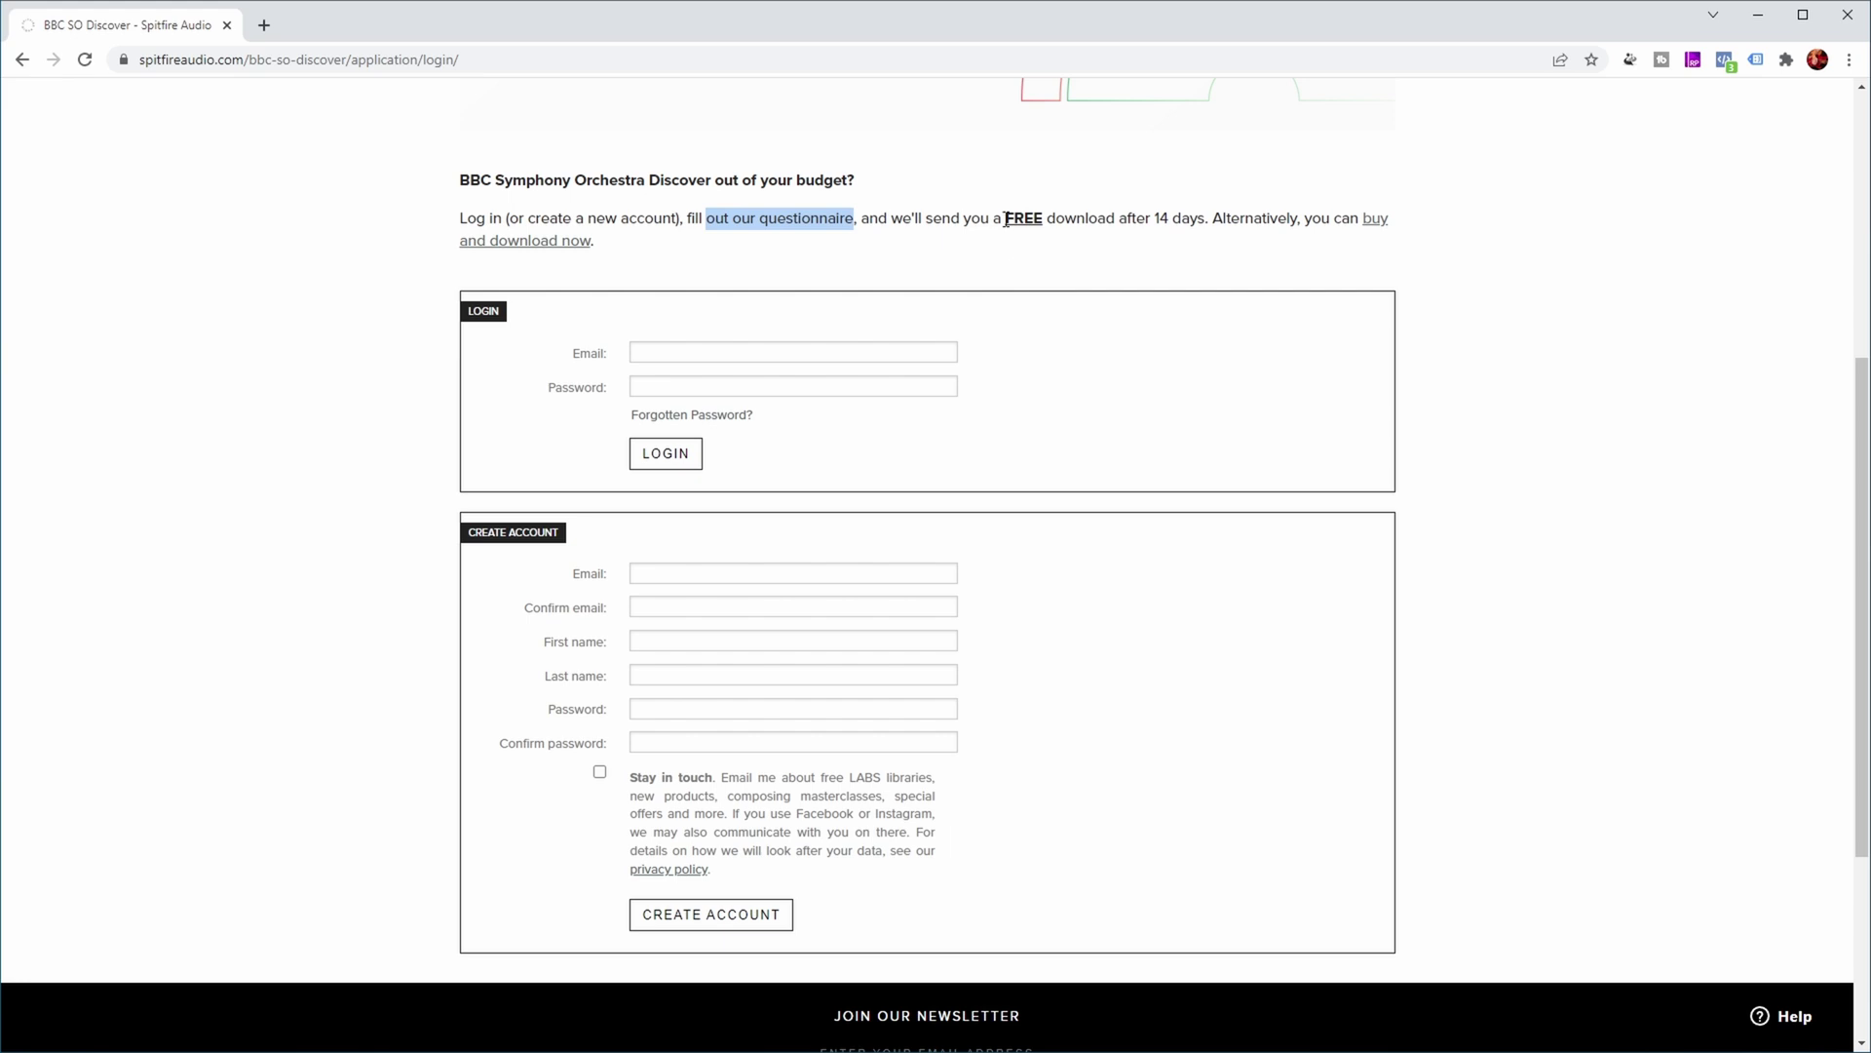
pyautogui.moveTo(1006, 219); pyautogui.dragTo(1209, 221)
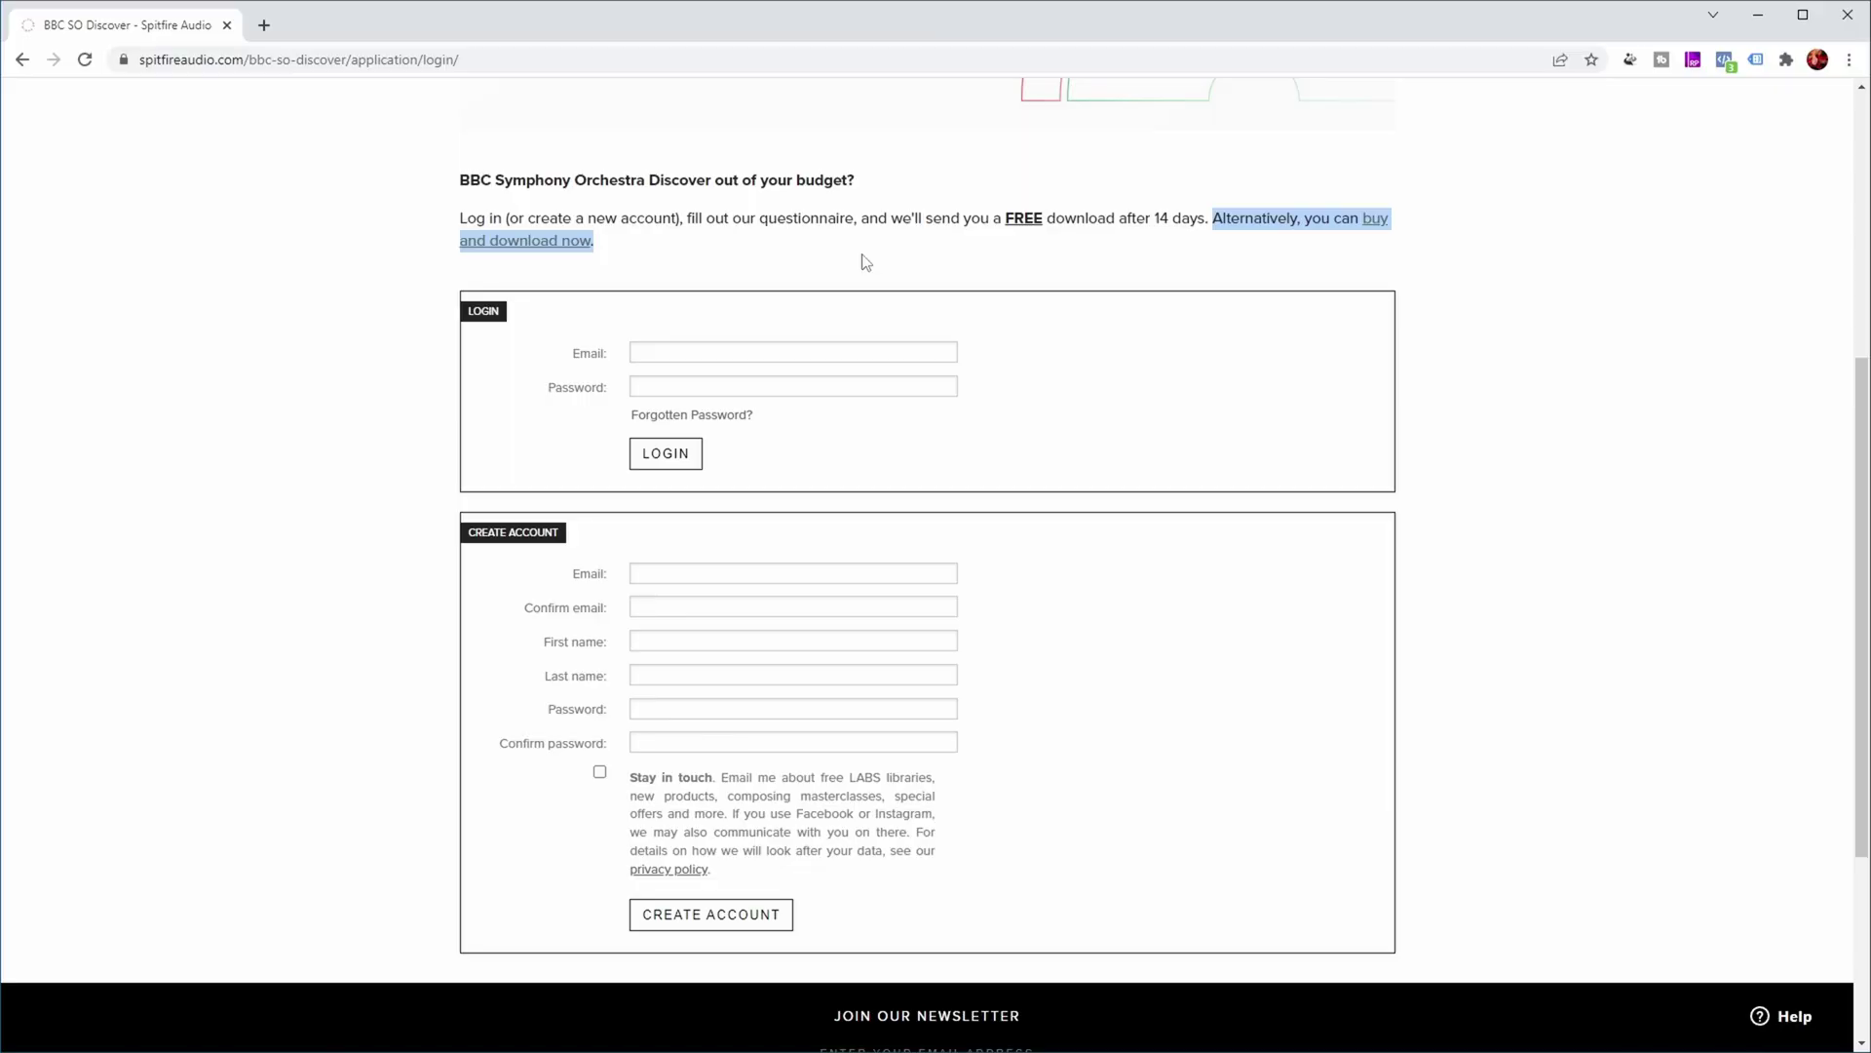
pyautogui.press('super')
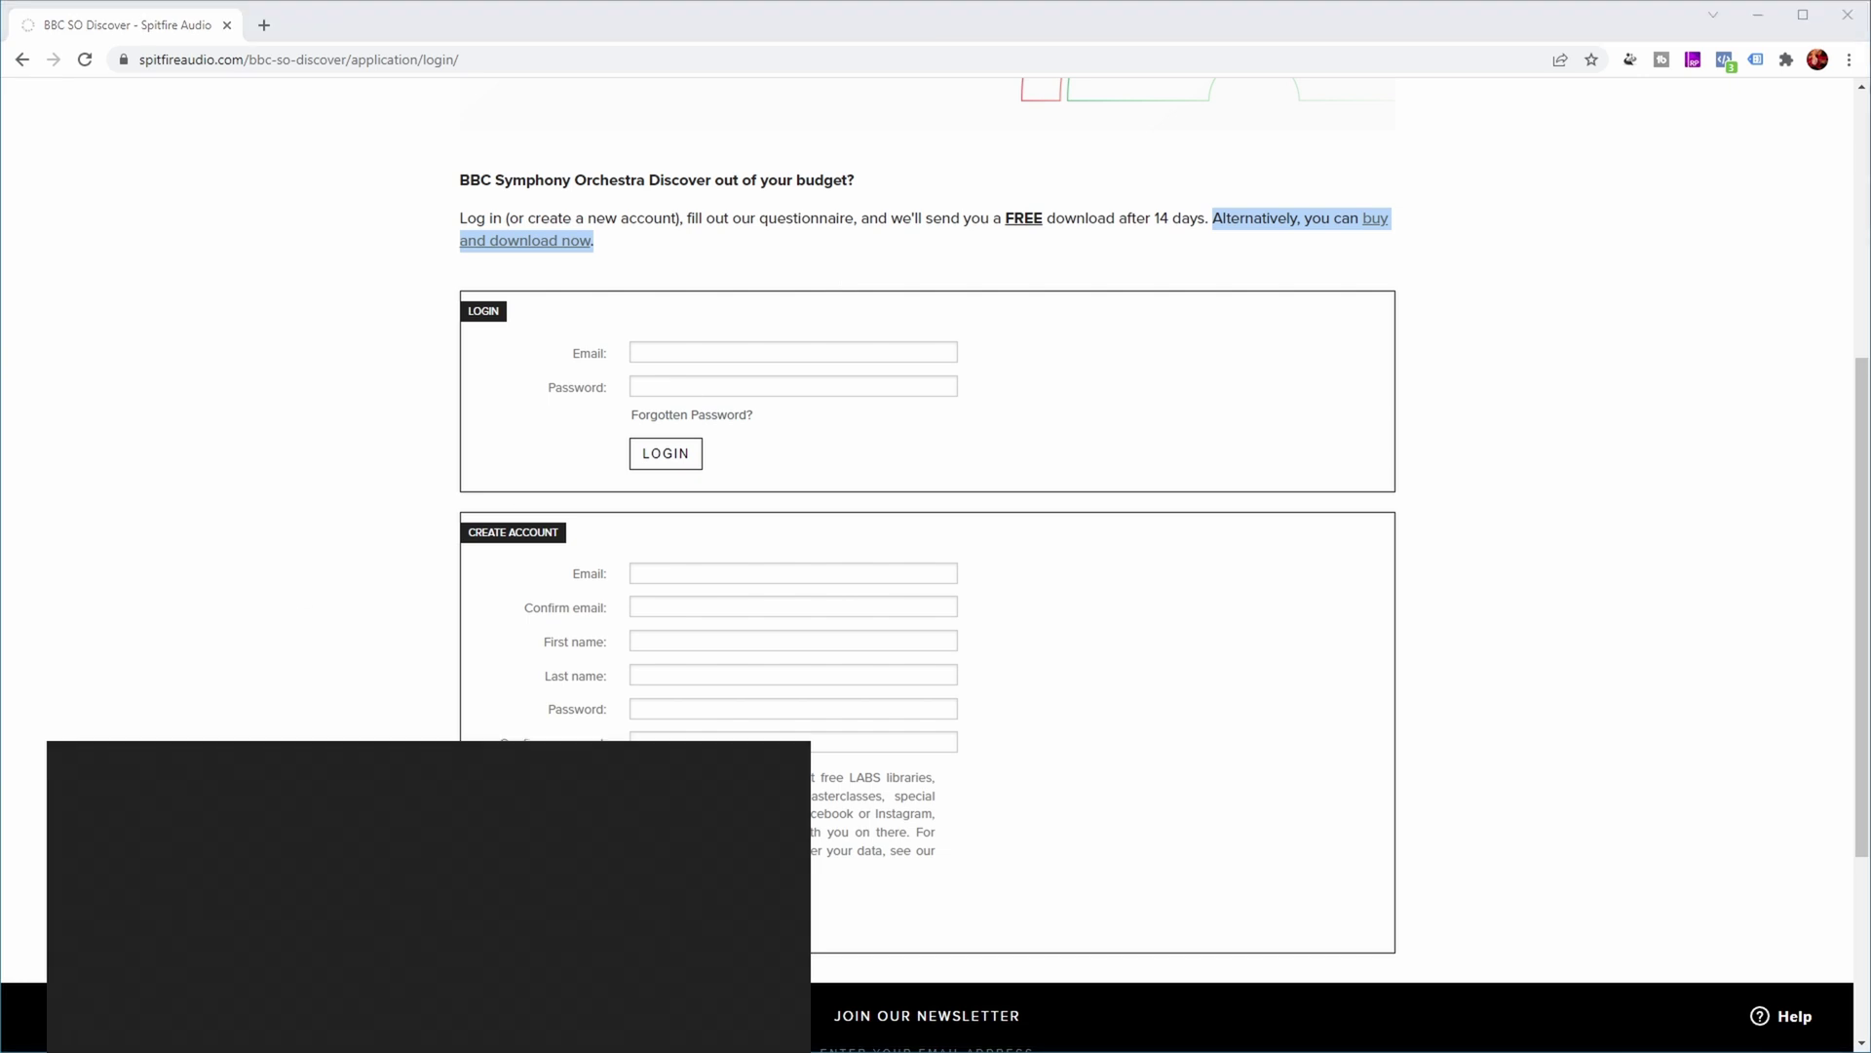
pyautogui.write('spit')
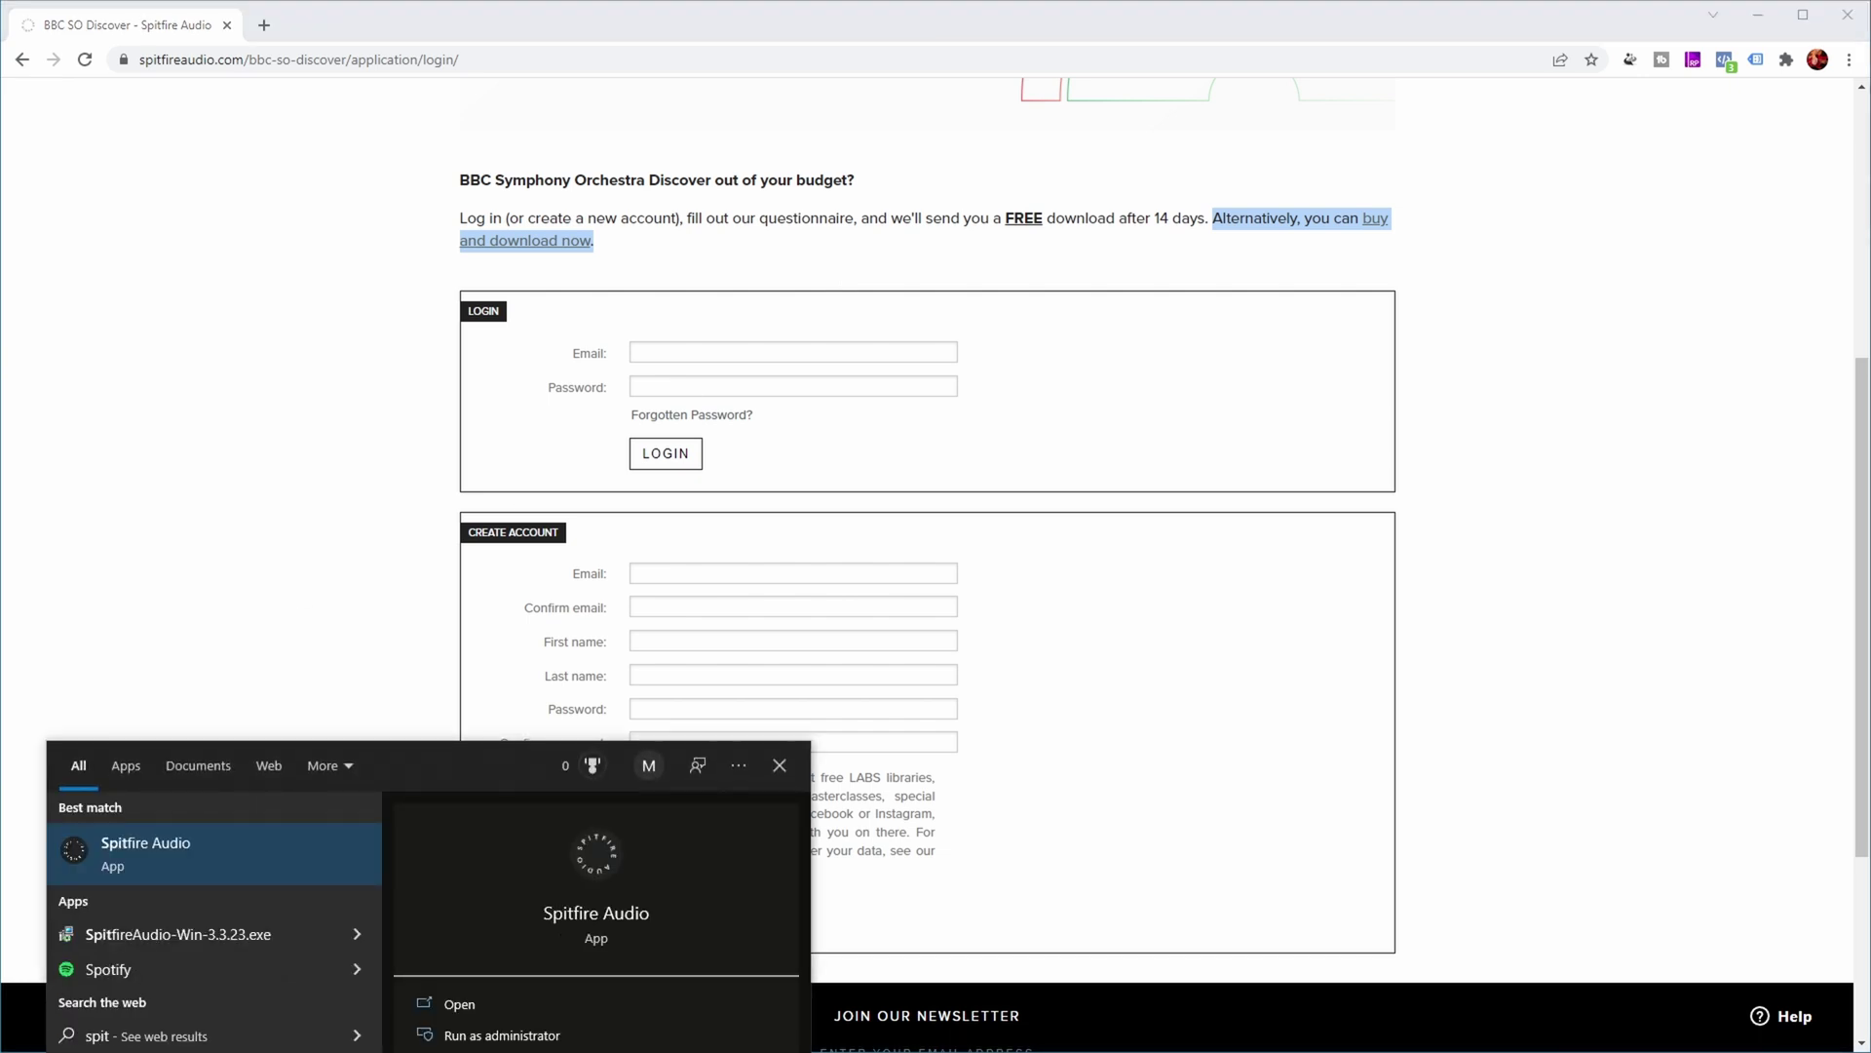
pyautogui.press('Return')
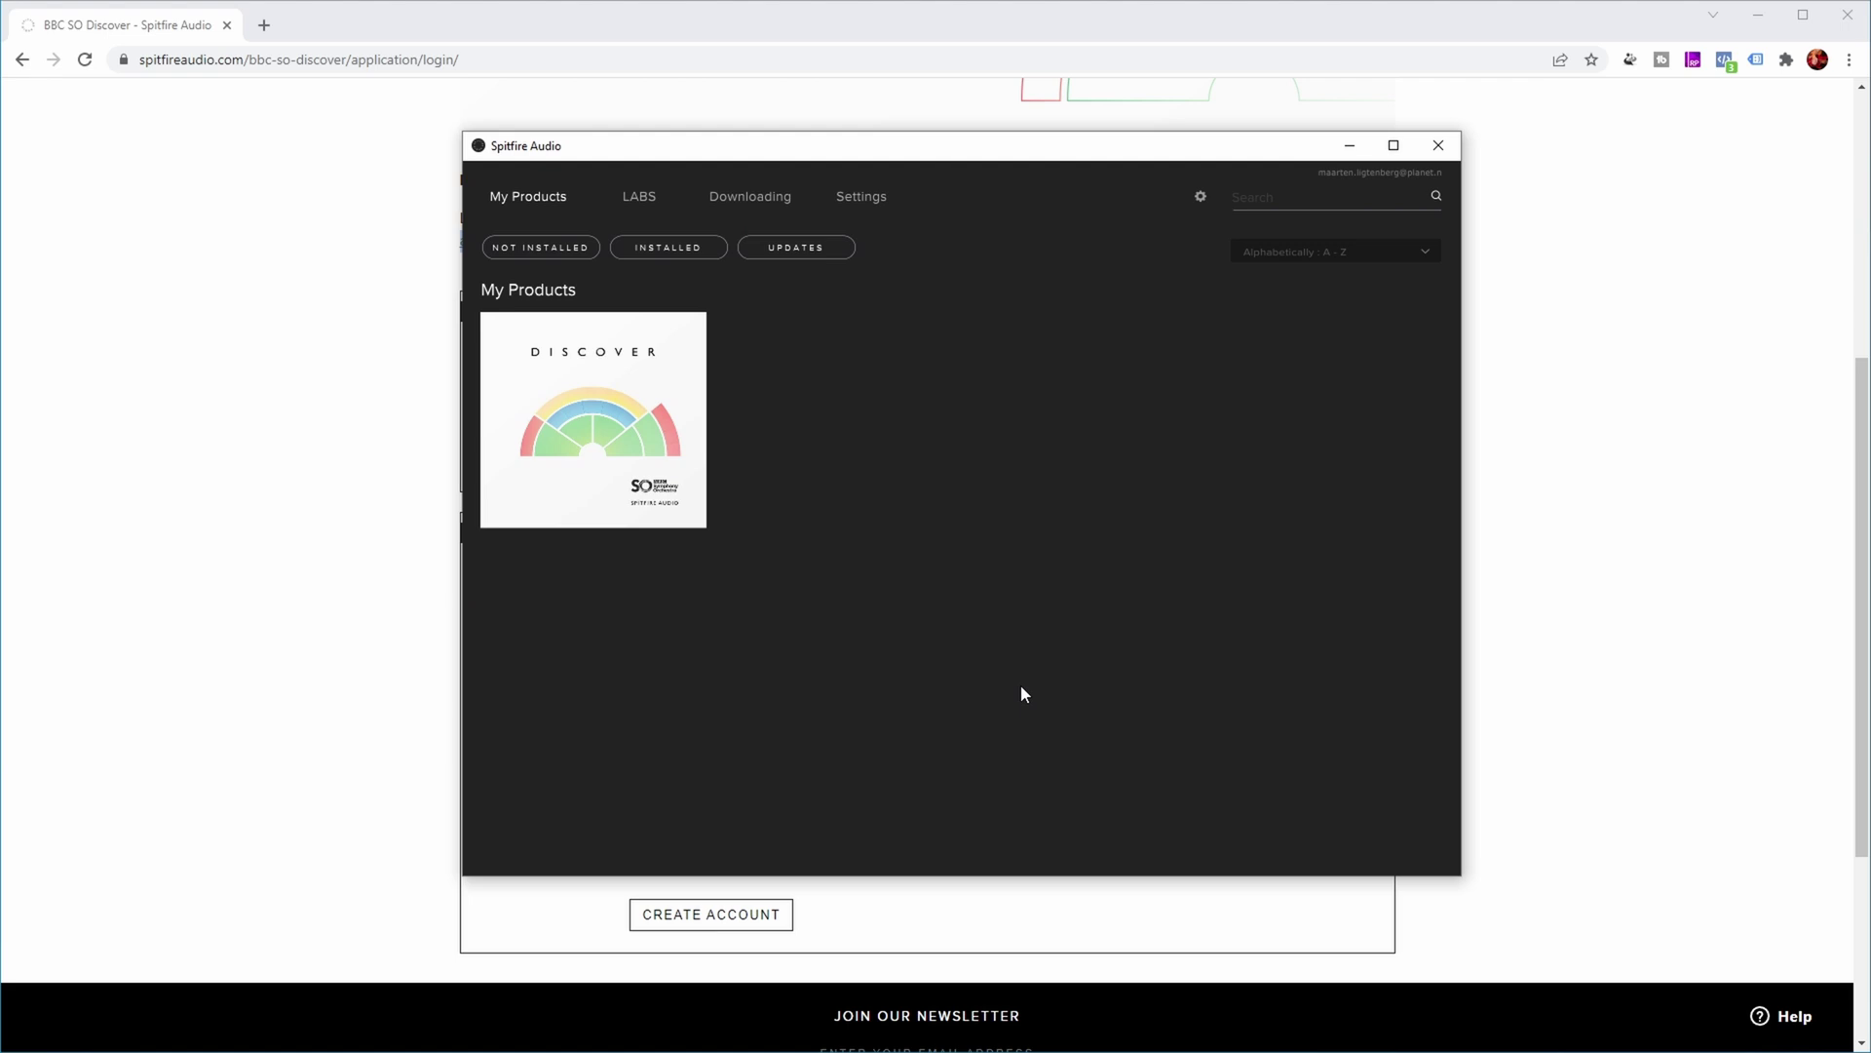
pyautogui.click(648, 458)
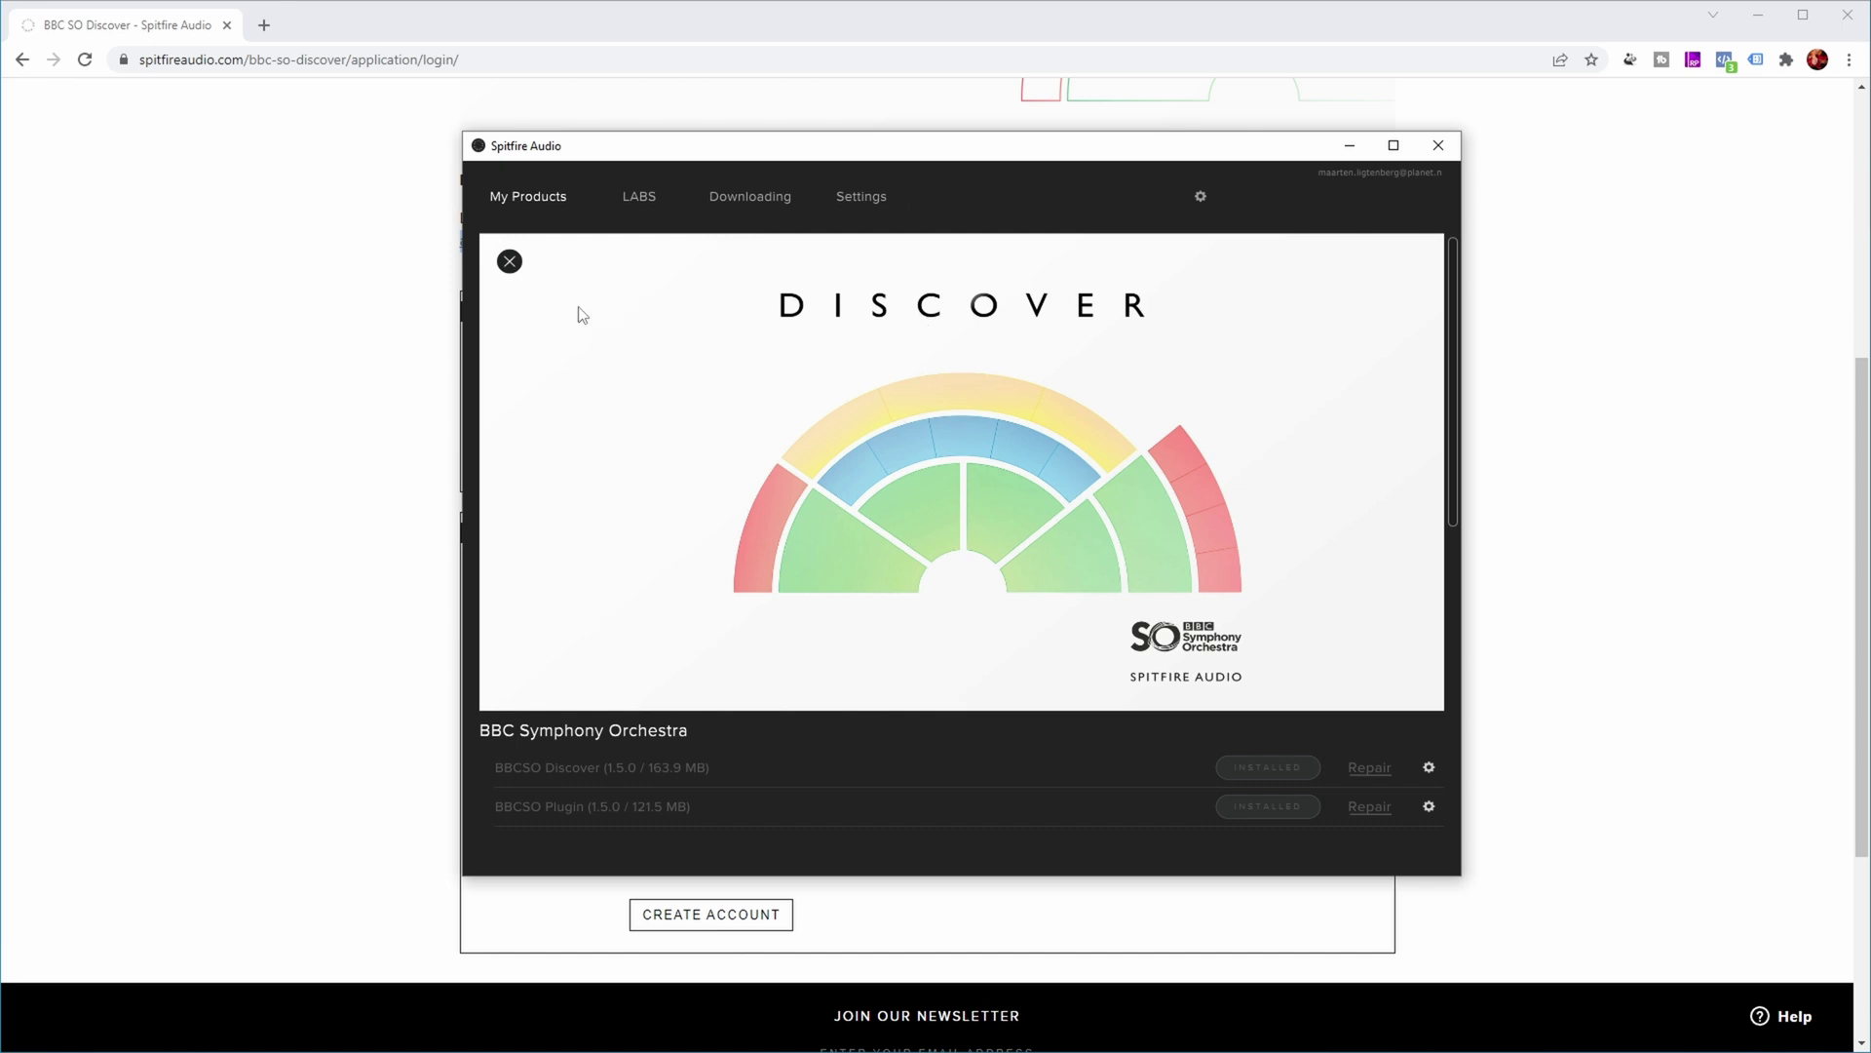
pyautogui.click(1554, 578)
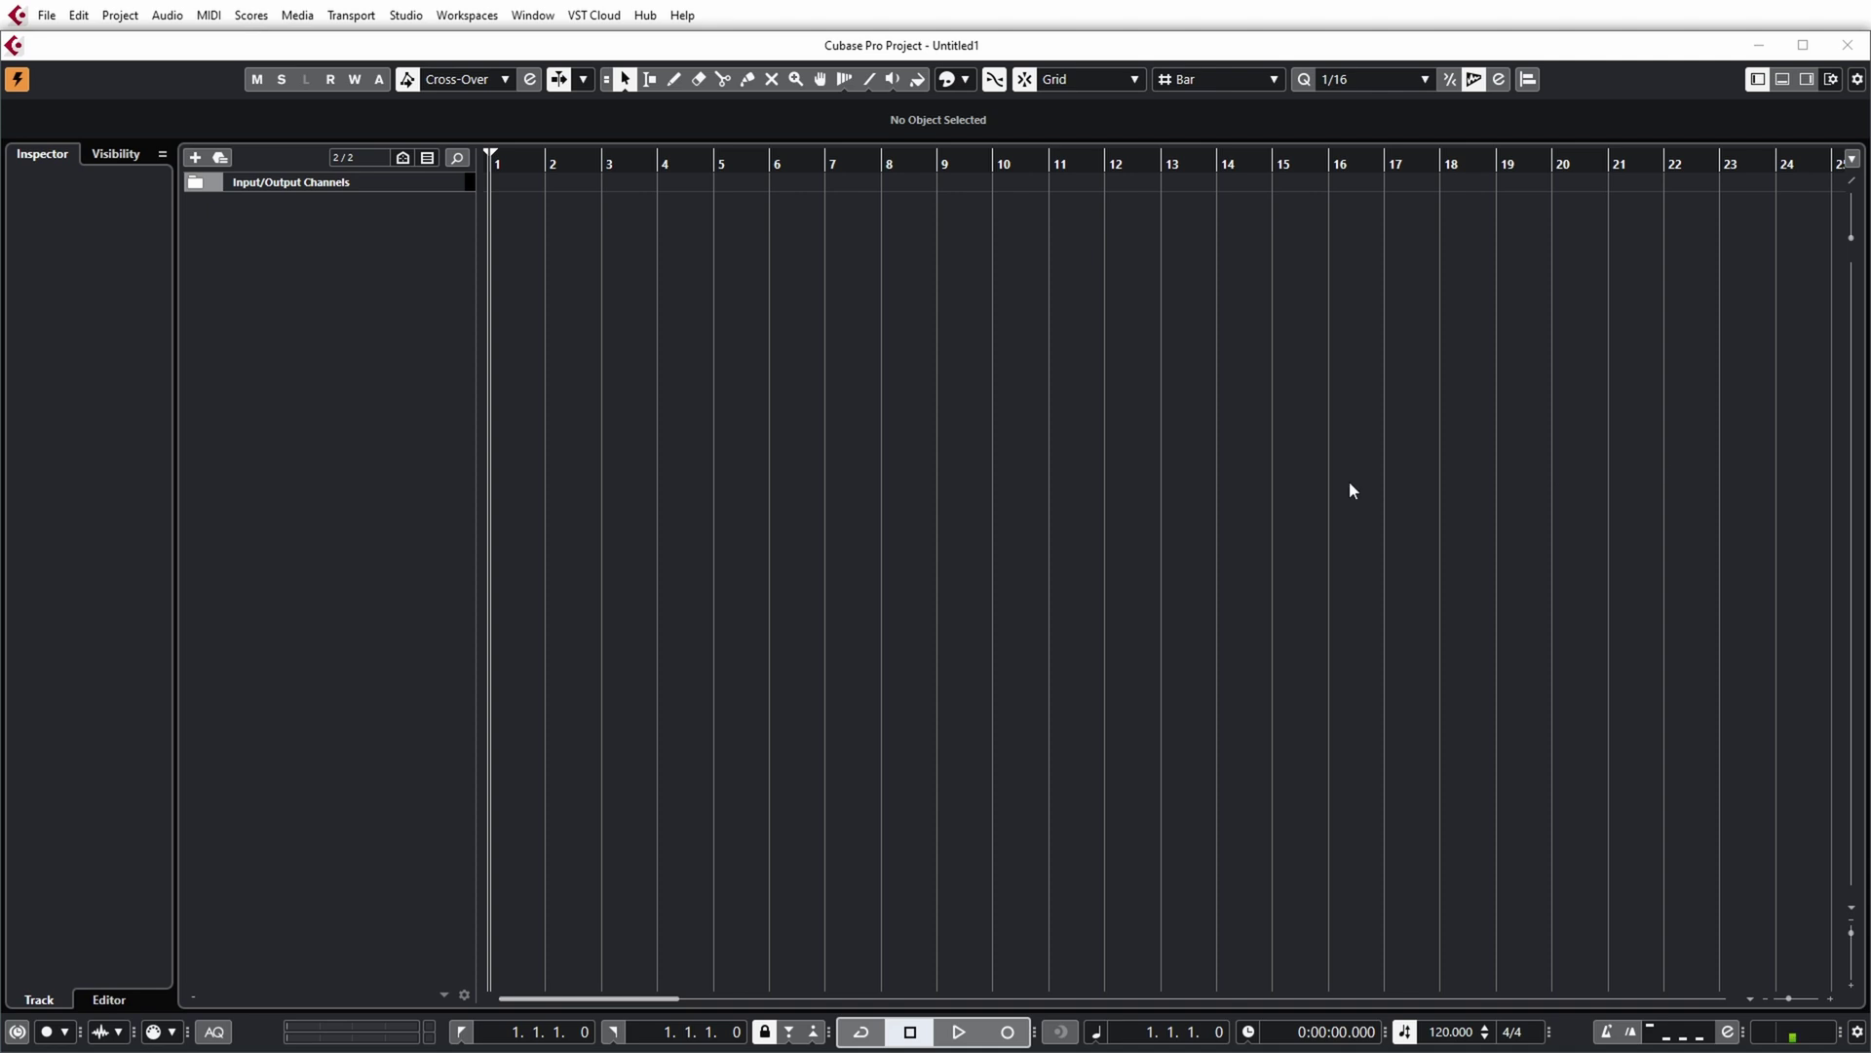
# Add an instrument track with BBC Symphony Orchestra selected as its instrument.
pyautogui.rightClick(406, 270)
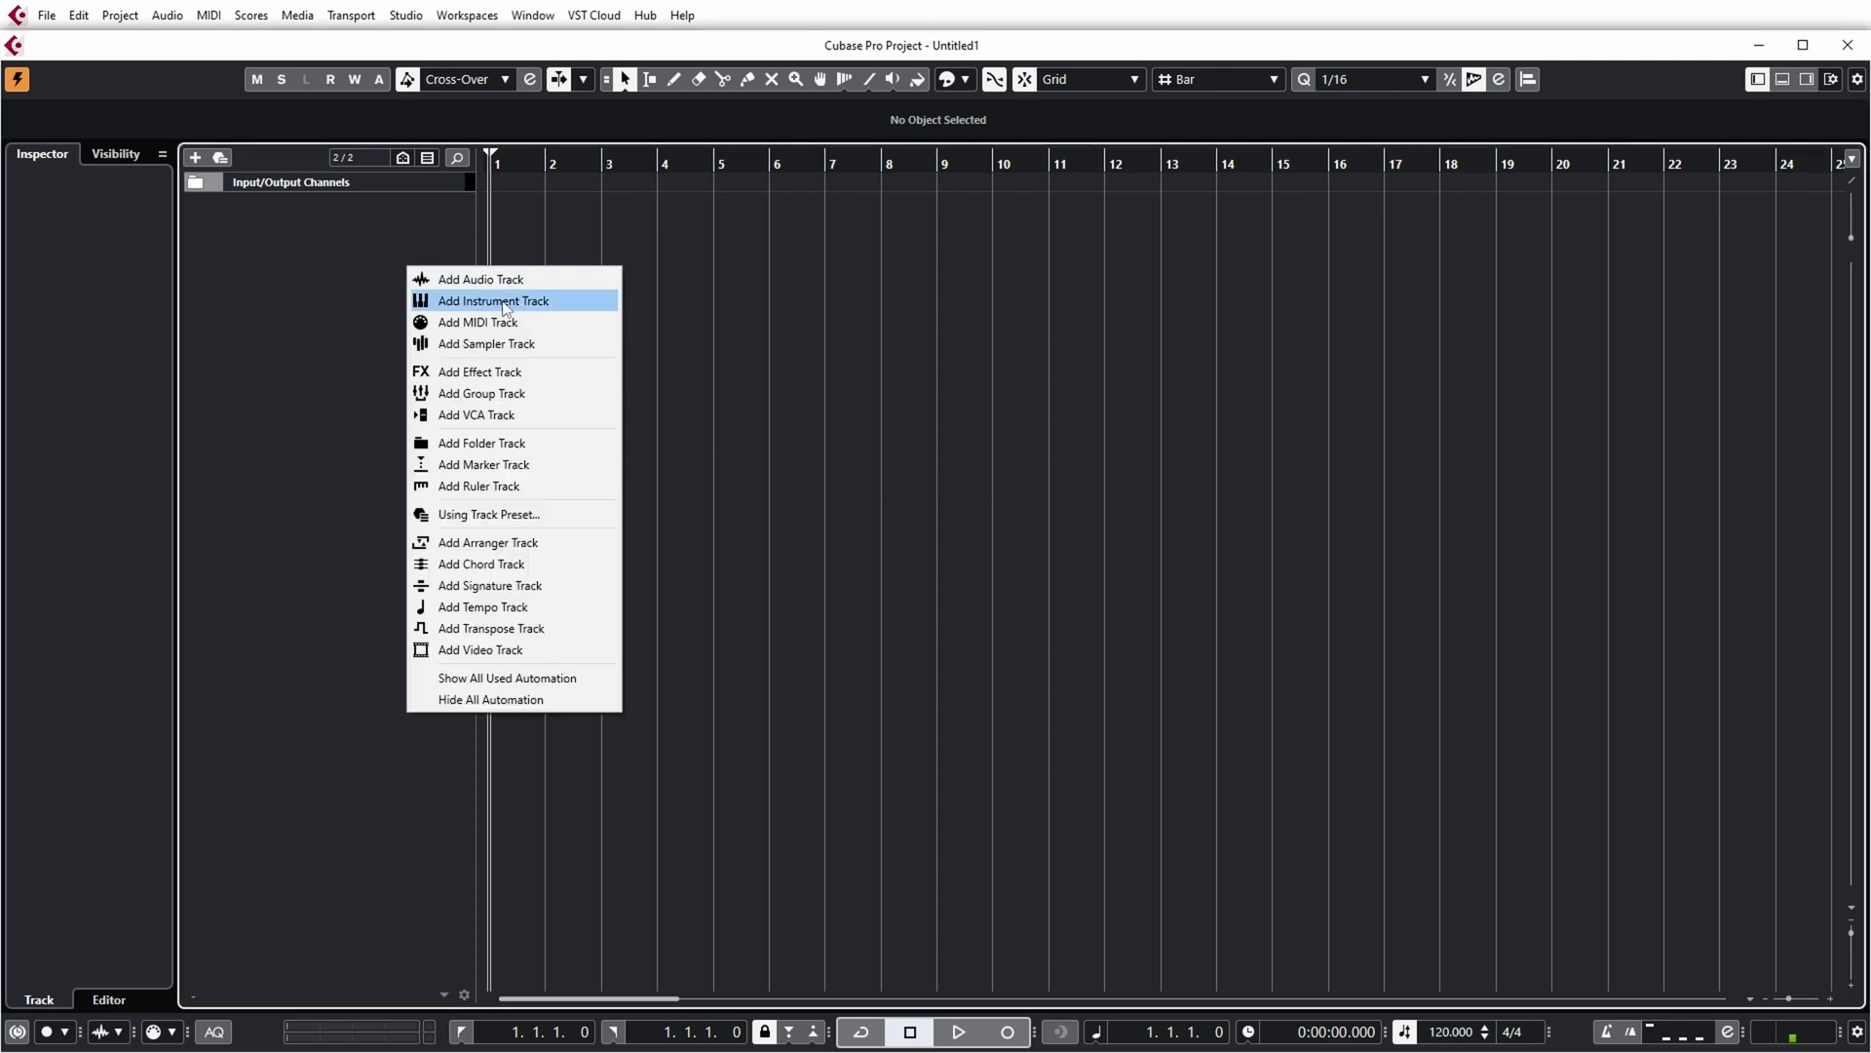
pyautogui.click(506, 305)
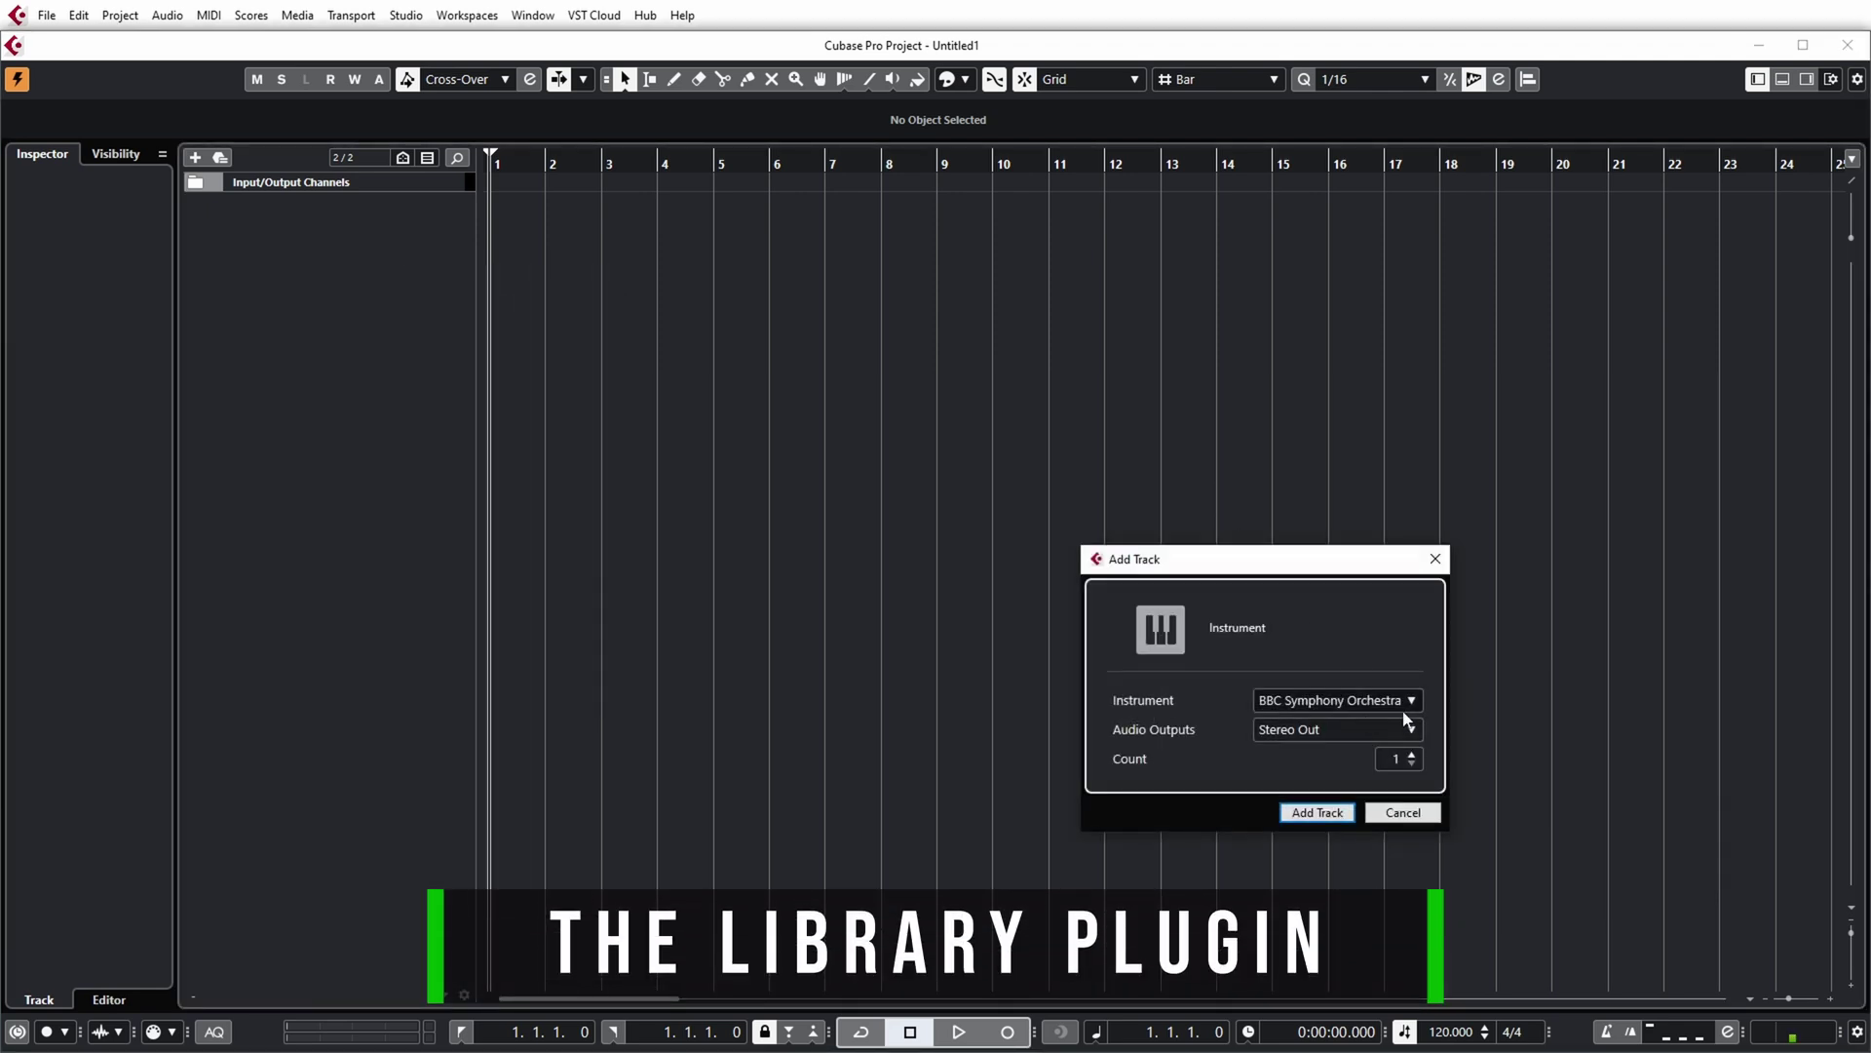
pyautogui.click(1410, 701)
pyautogui.click(1216, 919)
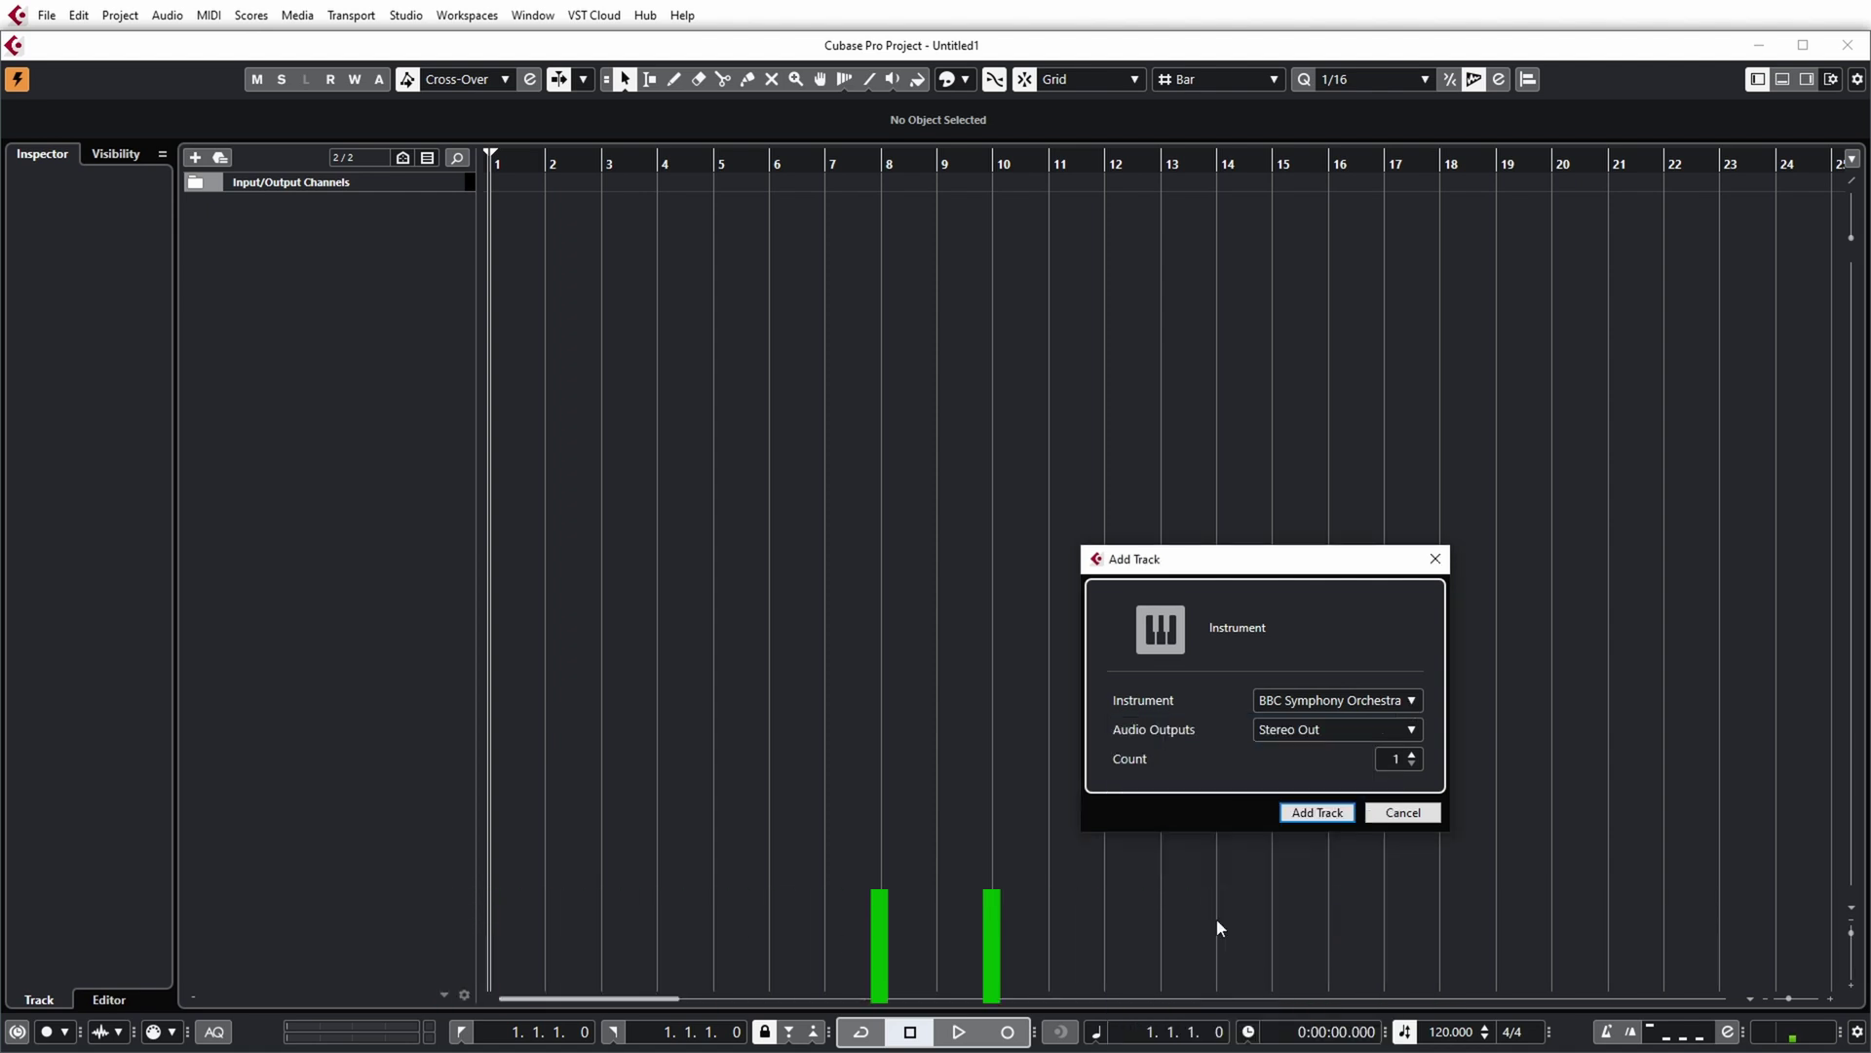
pyautogui.click(1308, 817)
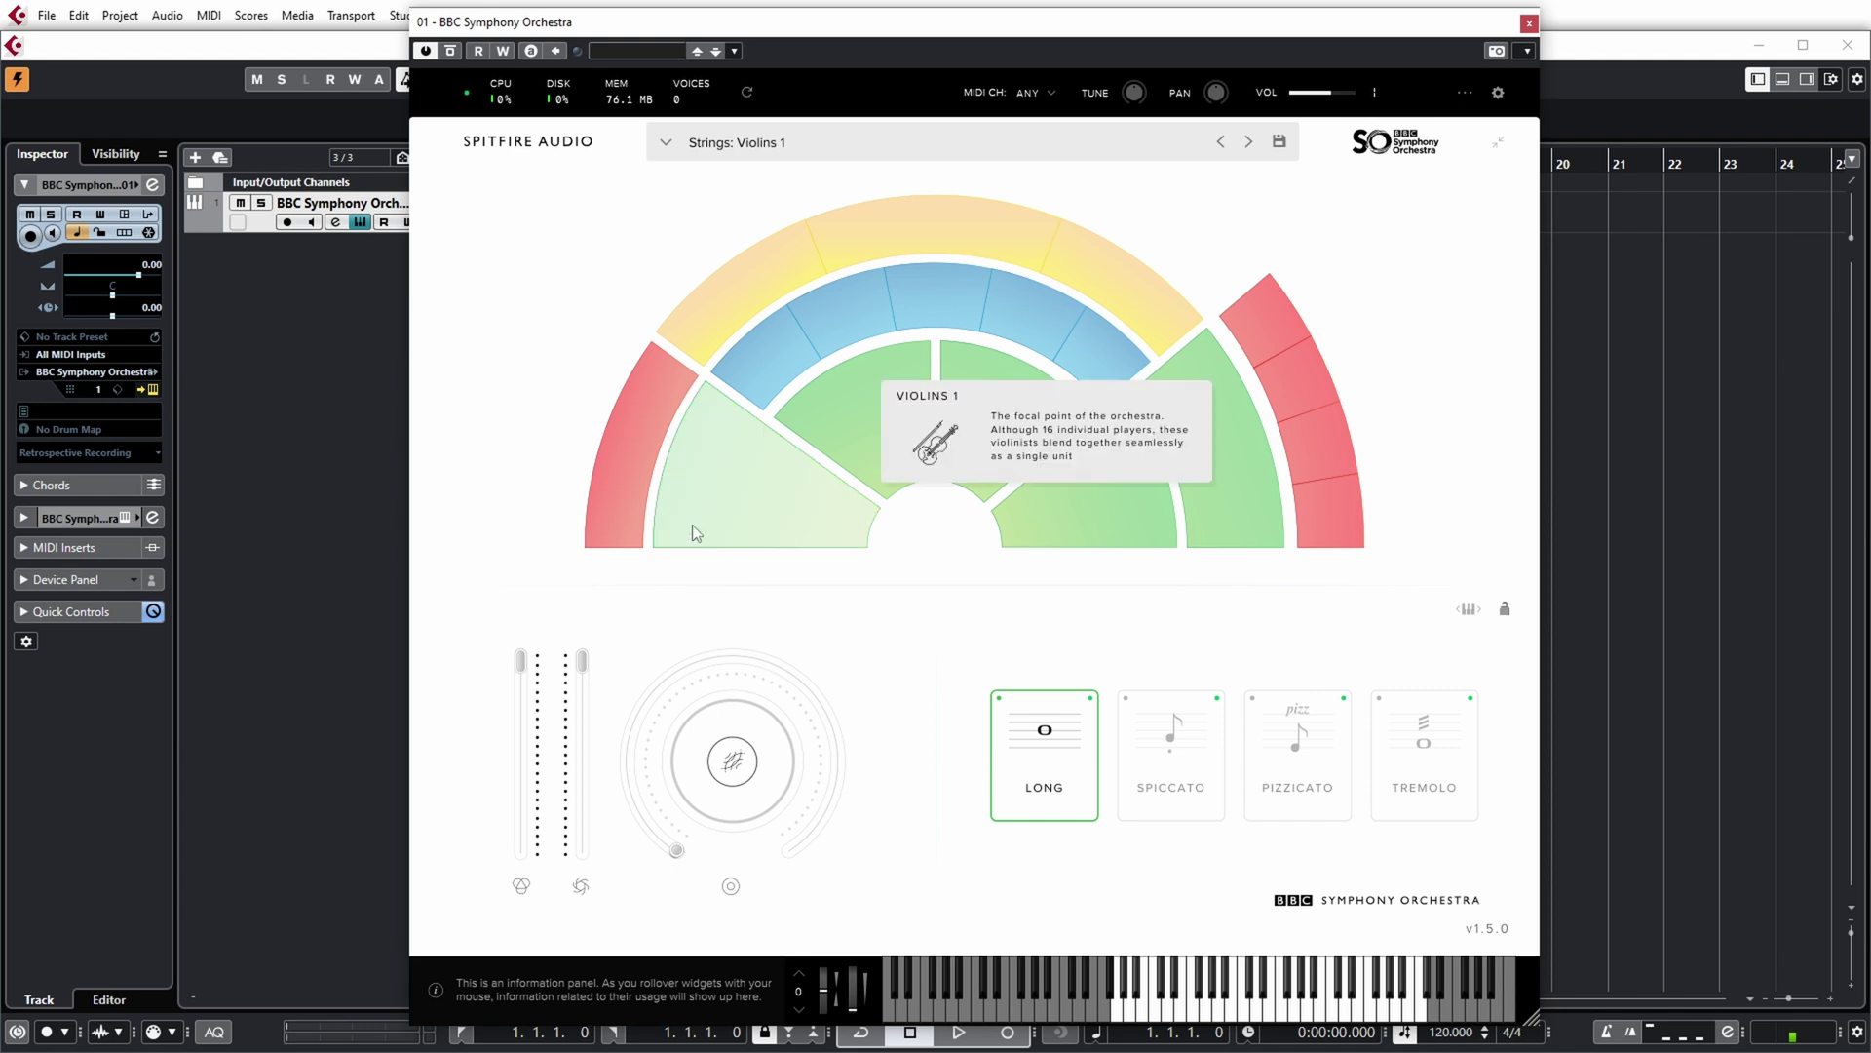
# Audition the string patches: Violins 1, Violins 2, Violas, Celli and Basses.
pyautogui.click(623, 466)
pyautogui.click(739, 468)
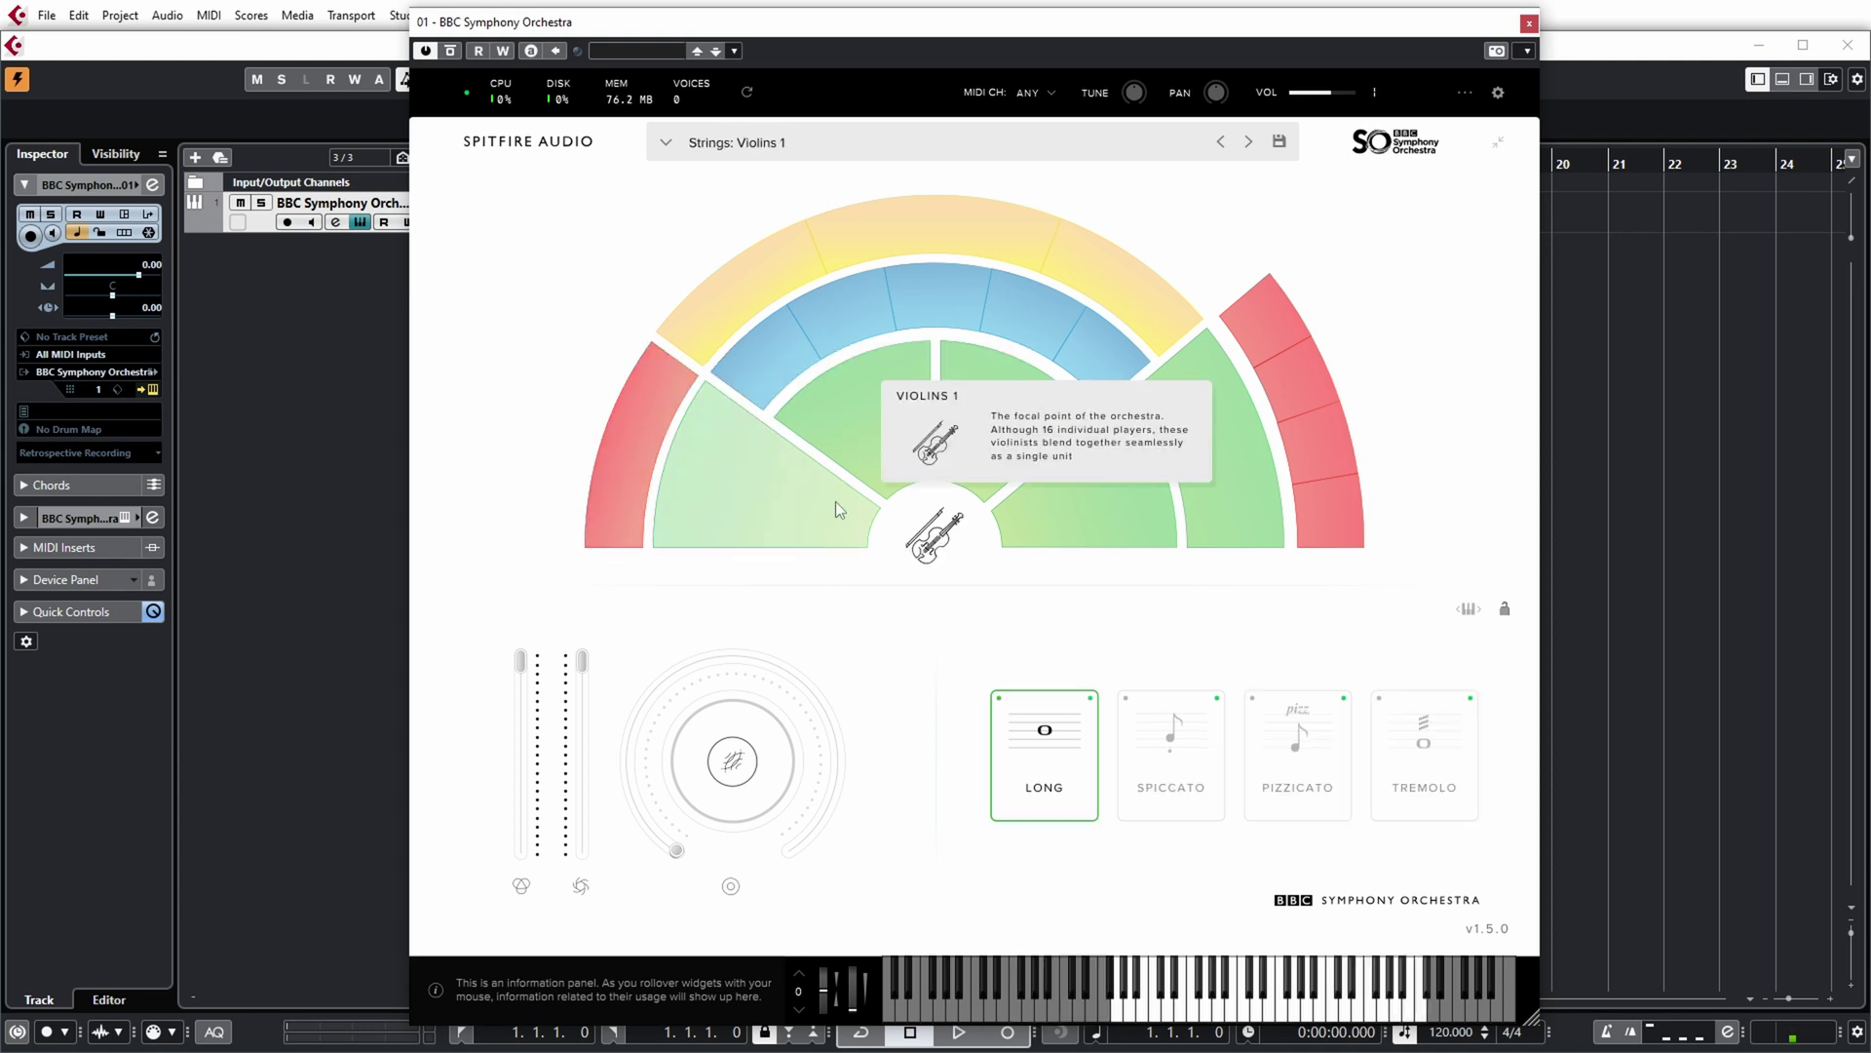
pyautogui.click(990, 401)
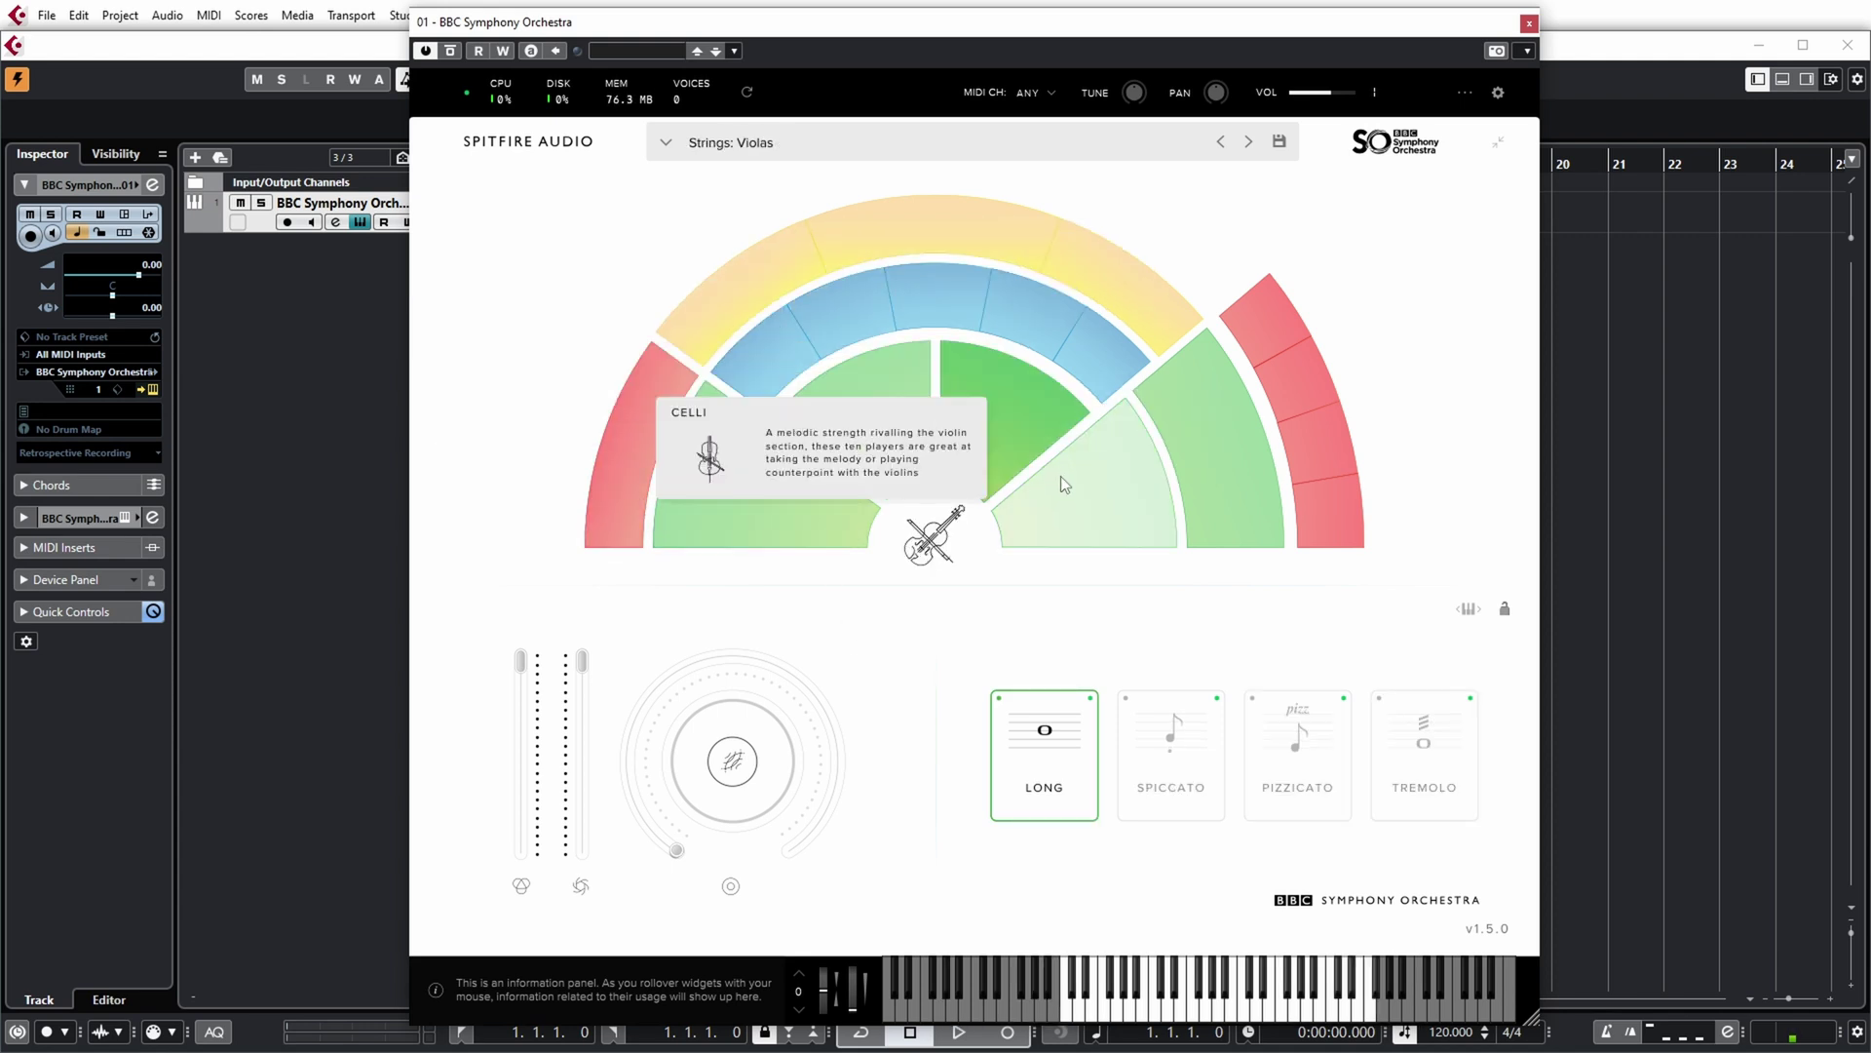
pyautogui.click(1061, 475)
pyautogui.click(819, 528)
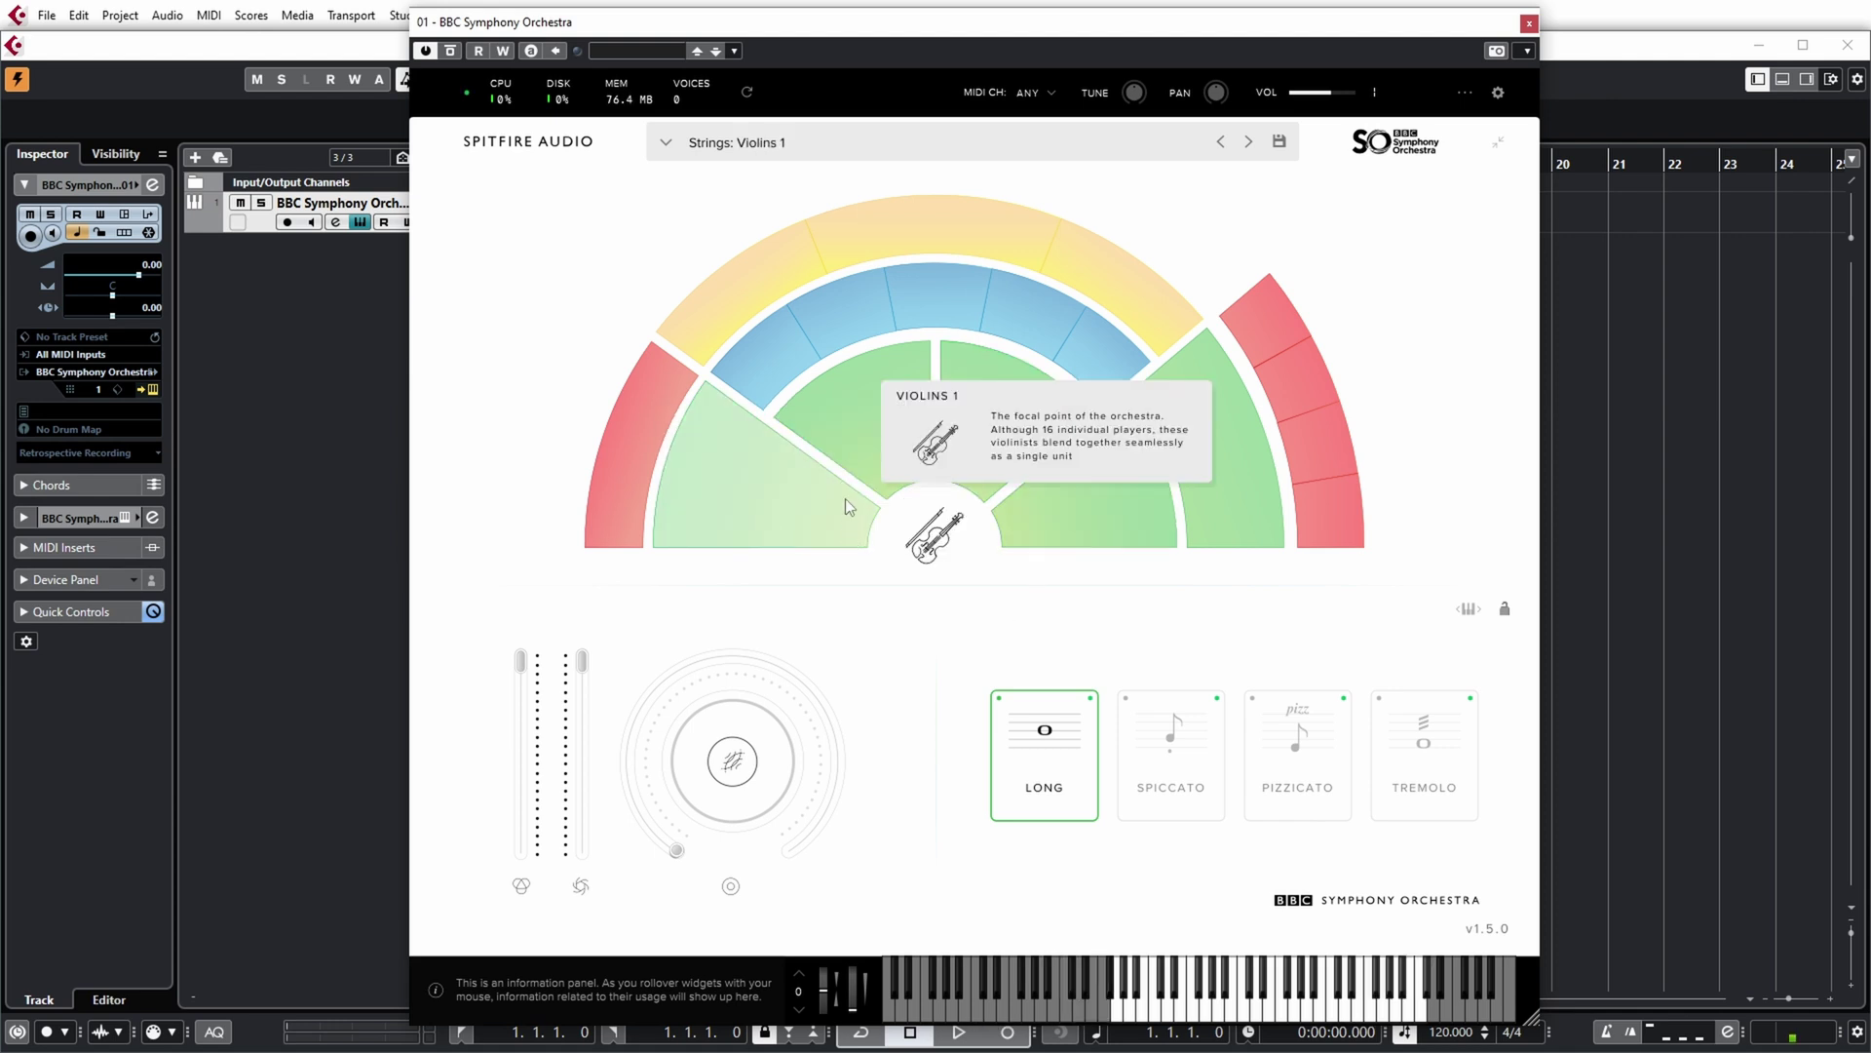
pyautogui.click(857, 388)
pyautogui.click(988, 405)
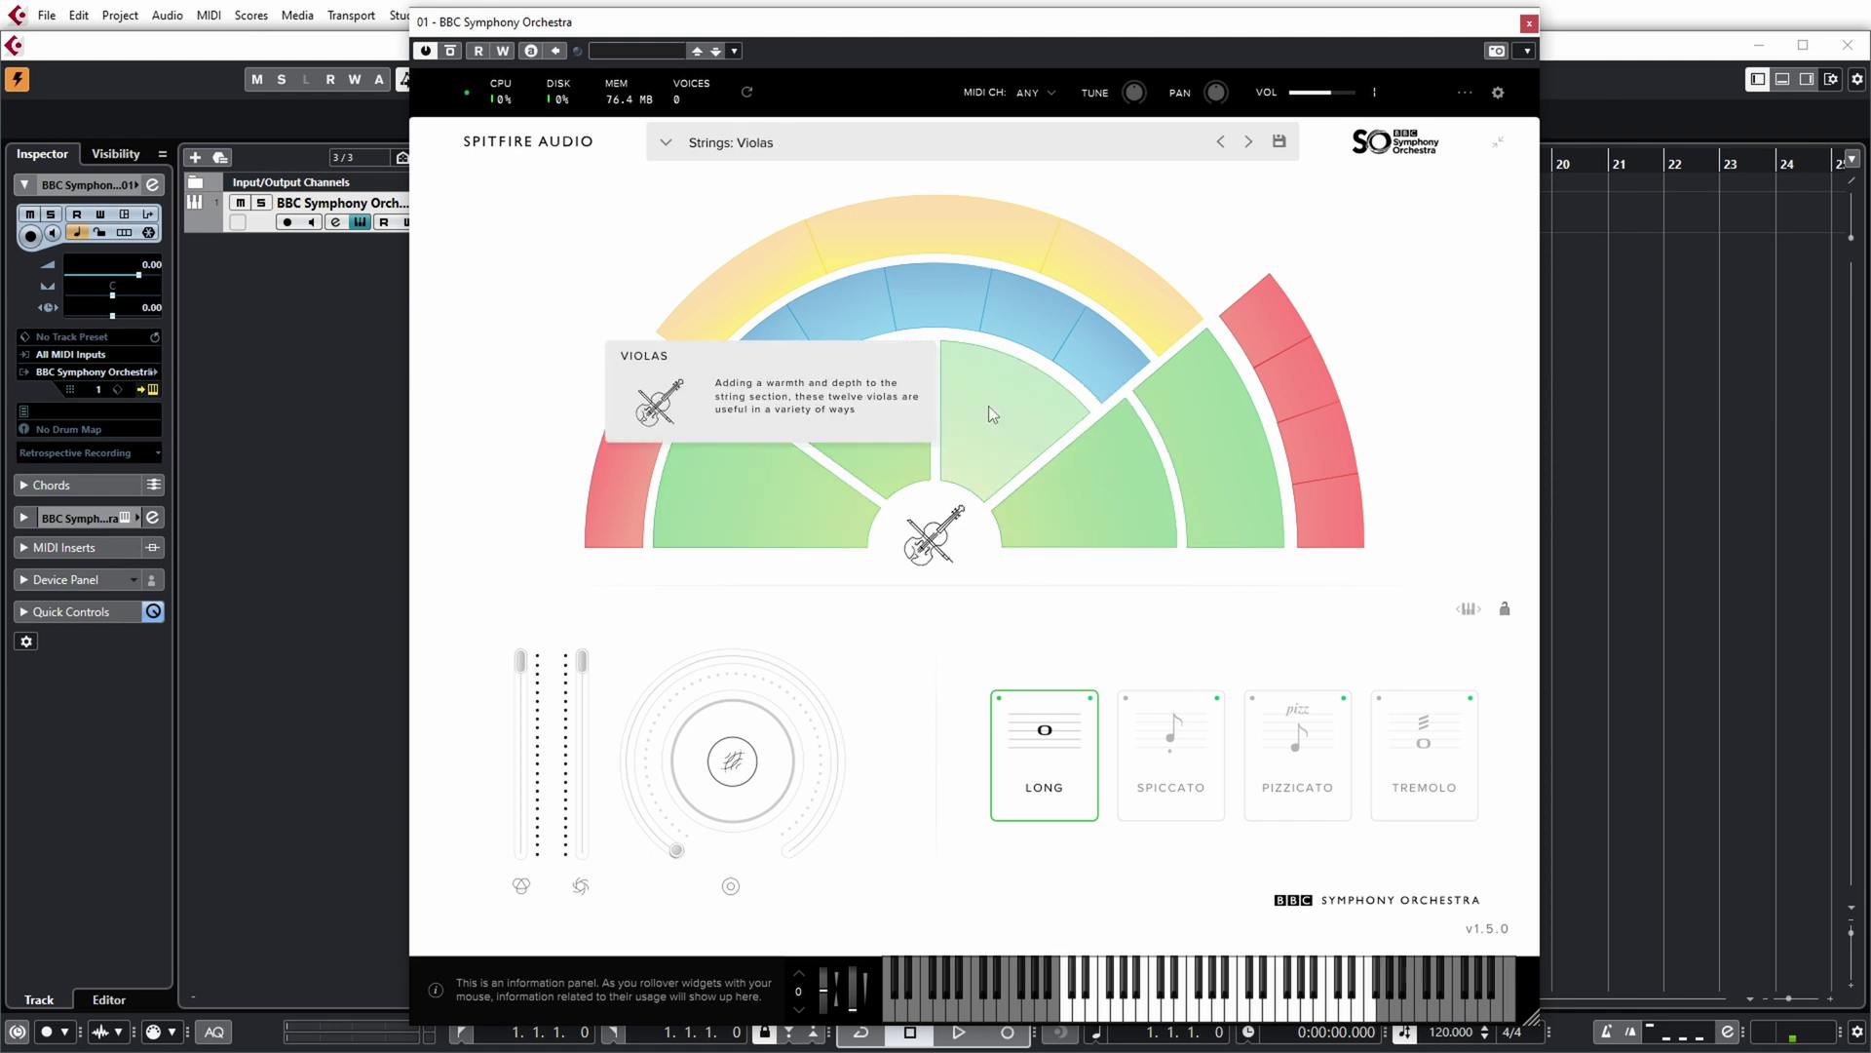
pyautogui.click(1061, 472)
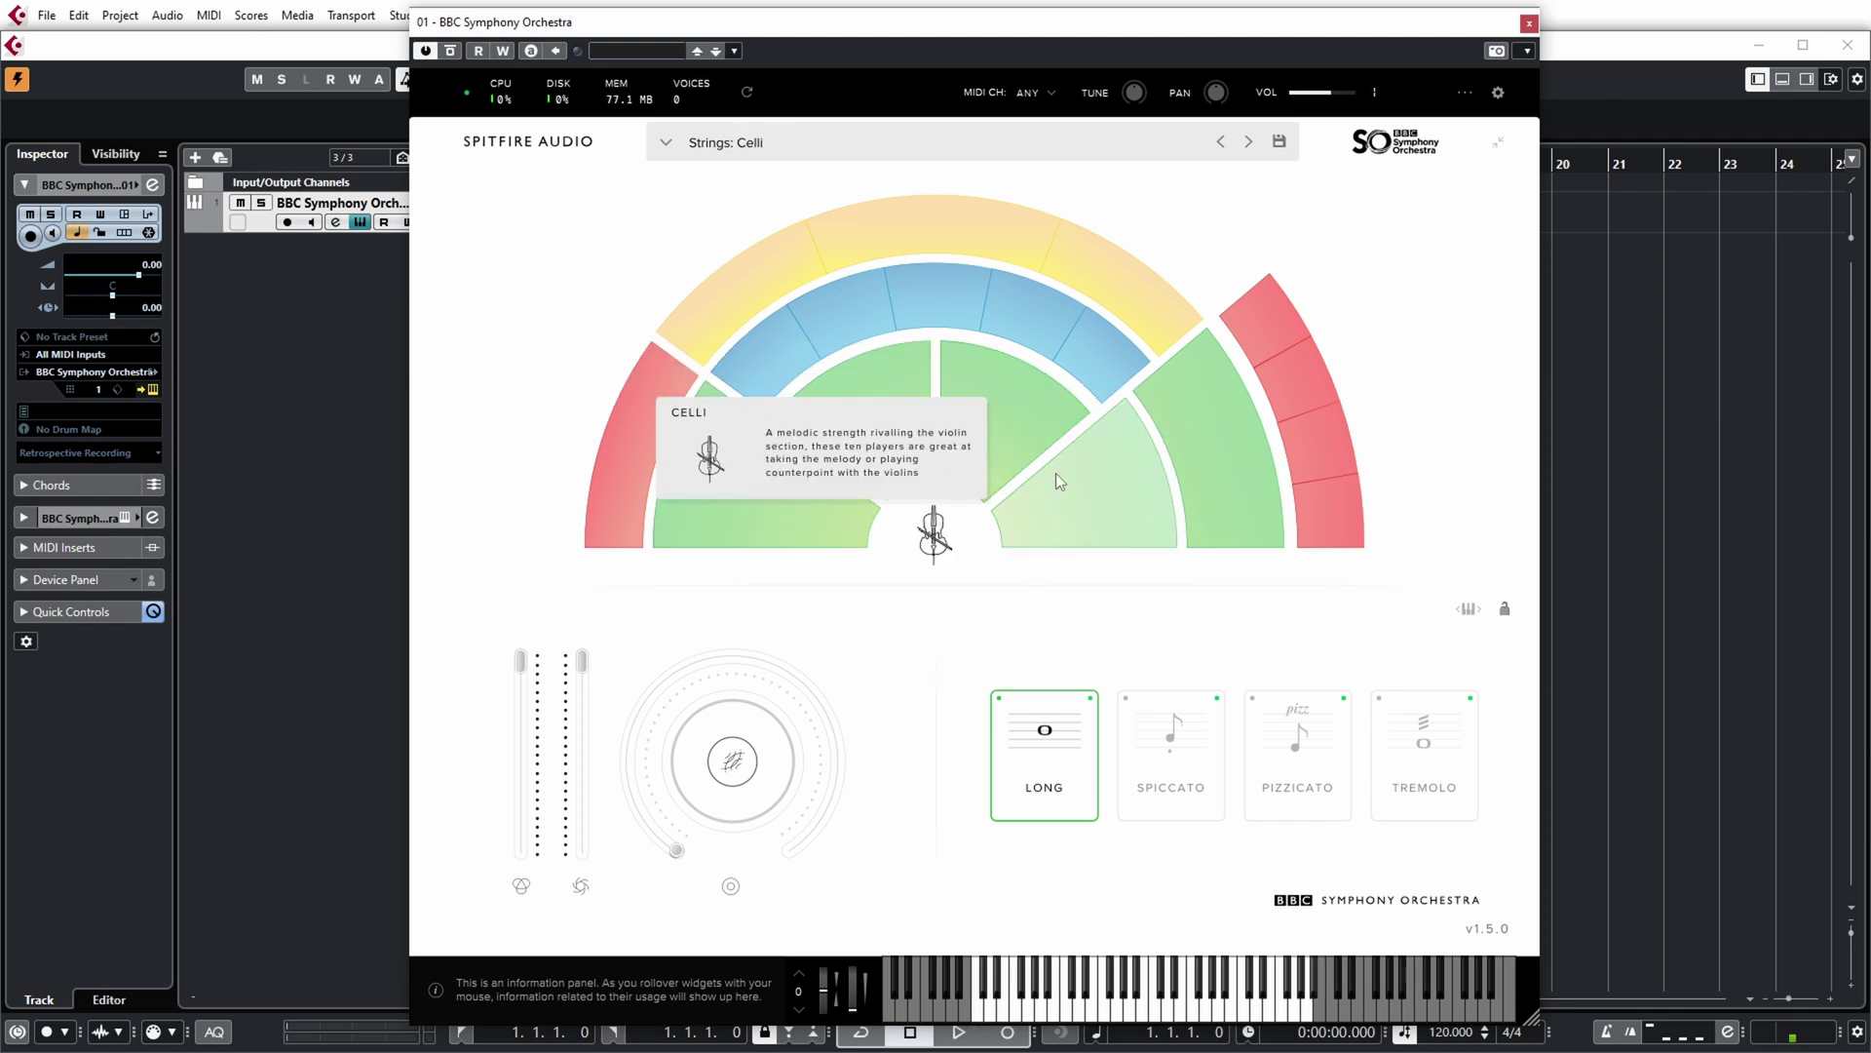
pyautogui.click(1203, 427)
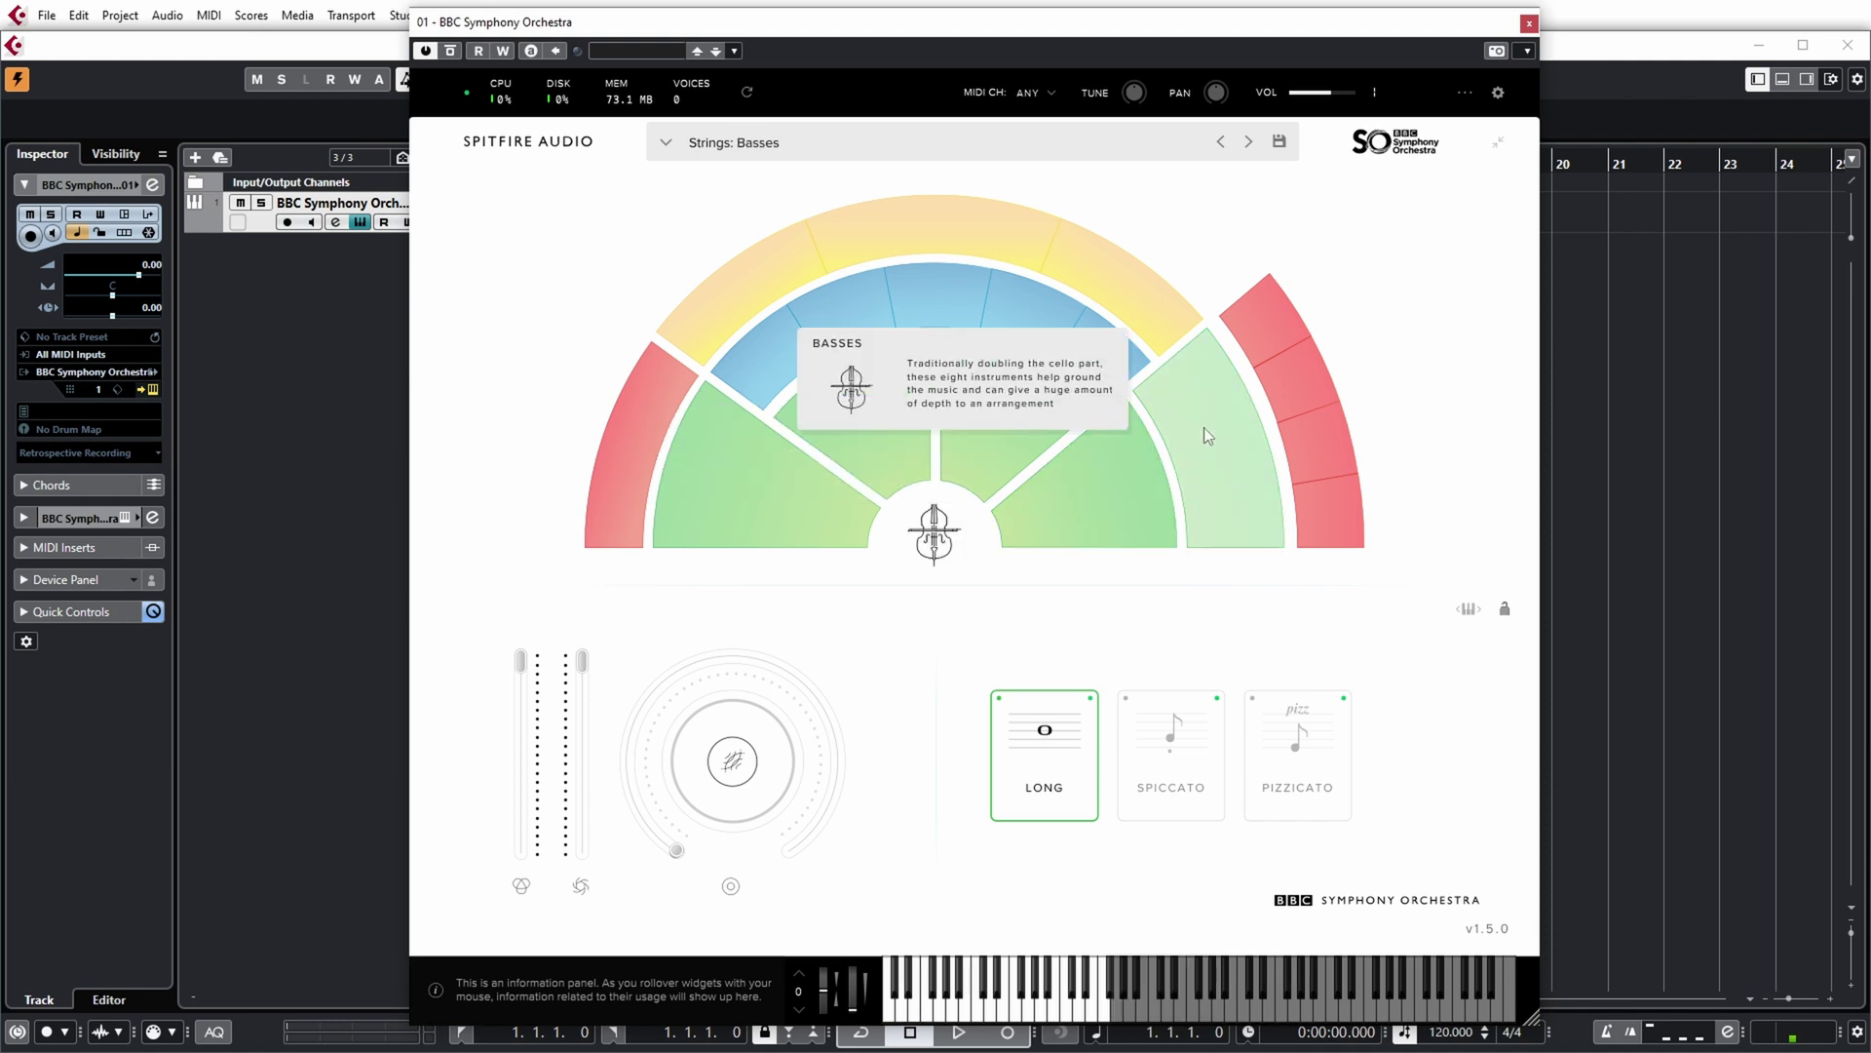
# Load the Piccolo, Flutes a3, Clarinets a3, Bassoons a3 and Horns a4 patches in turn.
pyautogui.click(764, 365)
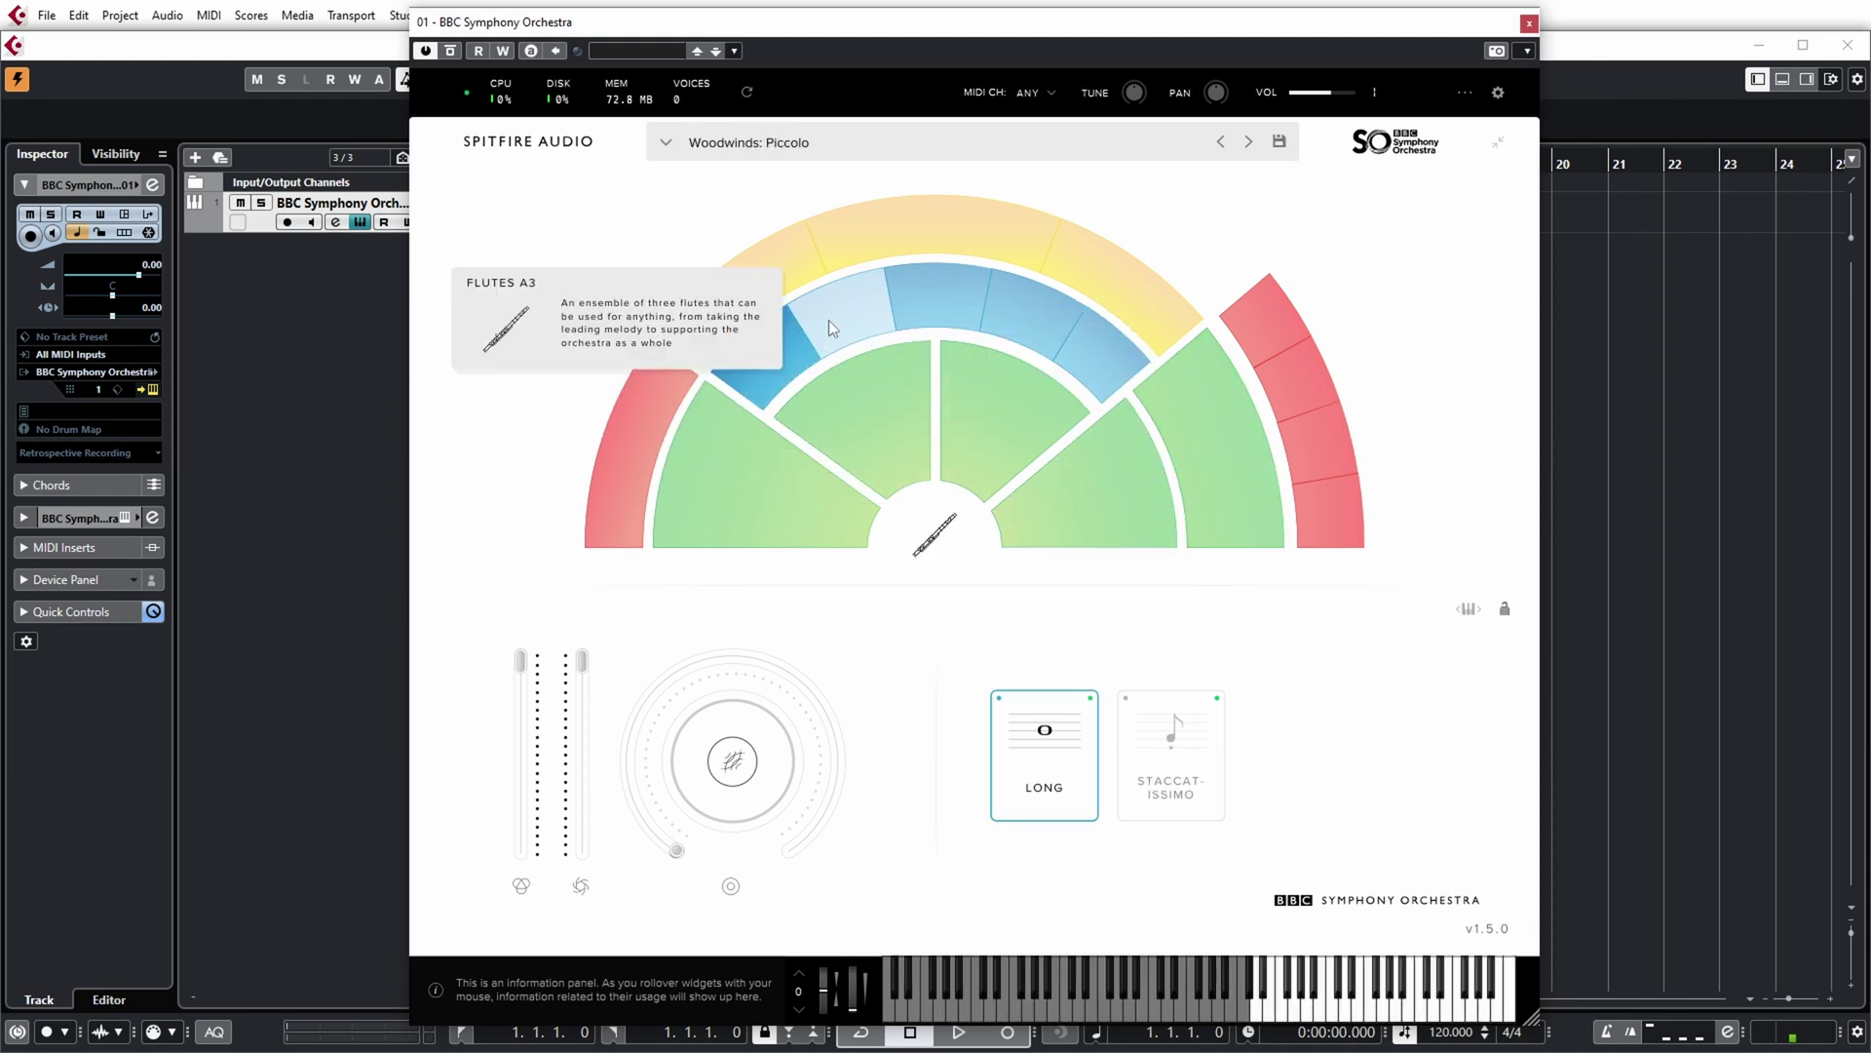
pyautogui.click(828, 320)
pyautogui.click(995, 328)
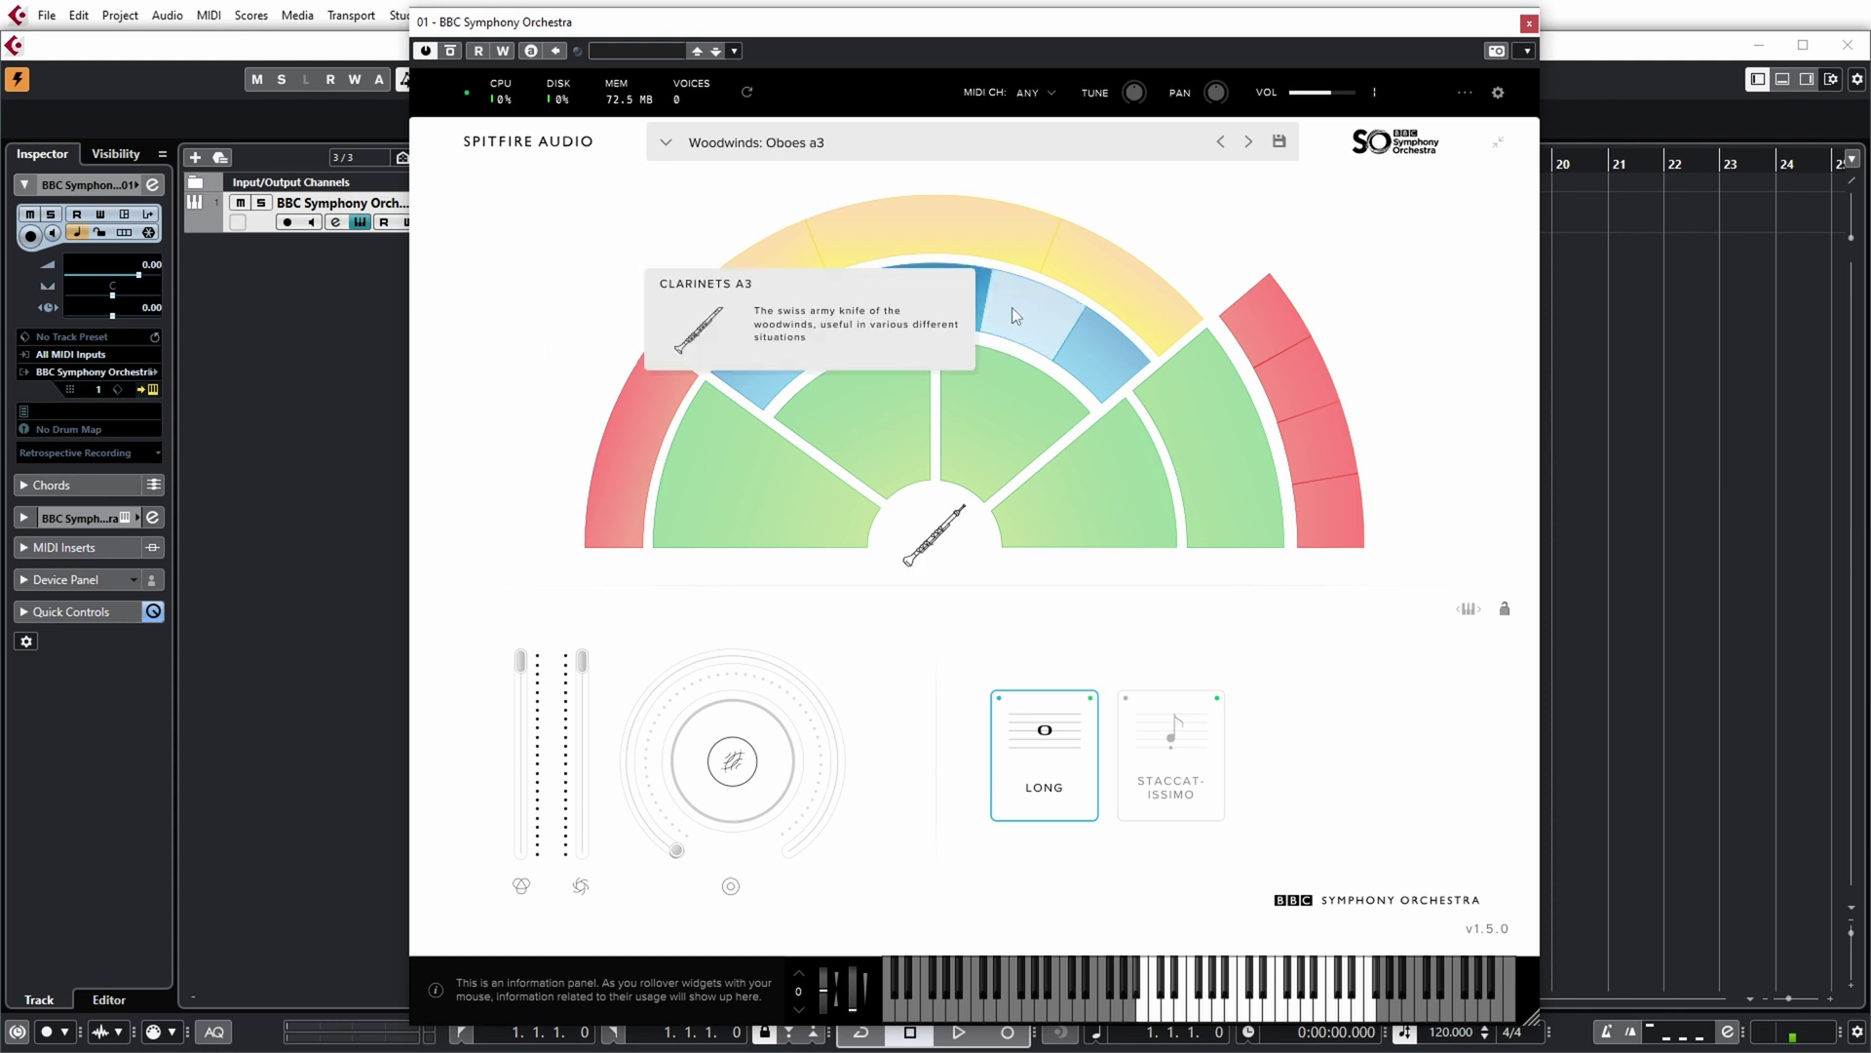
pyautogui.click(1099, 343)
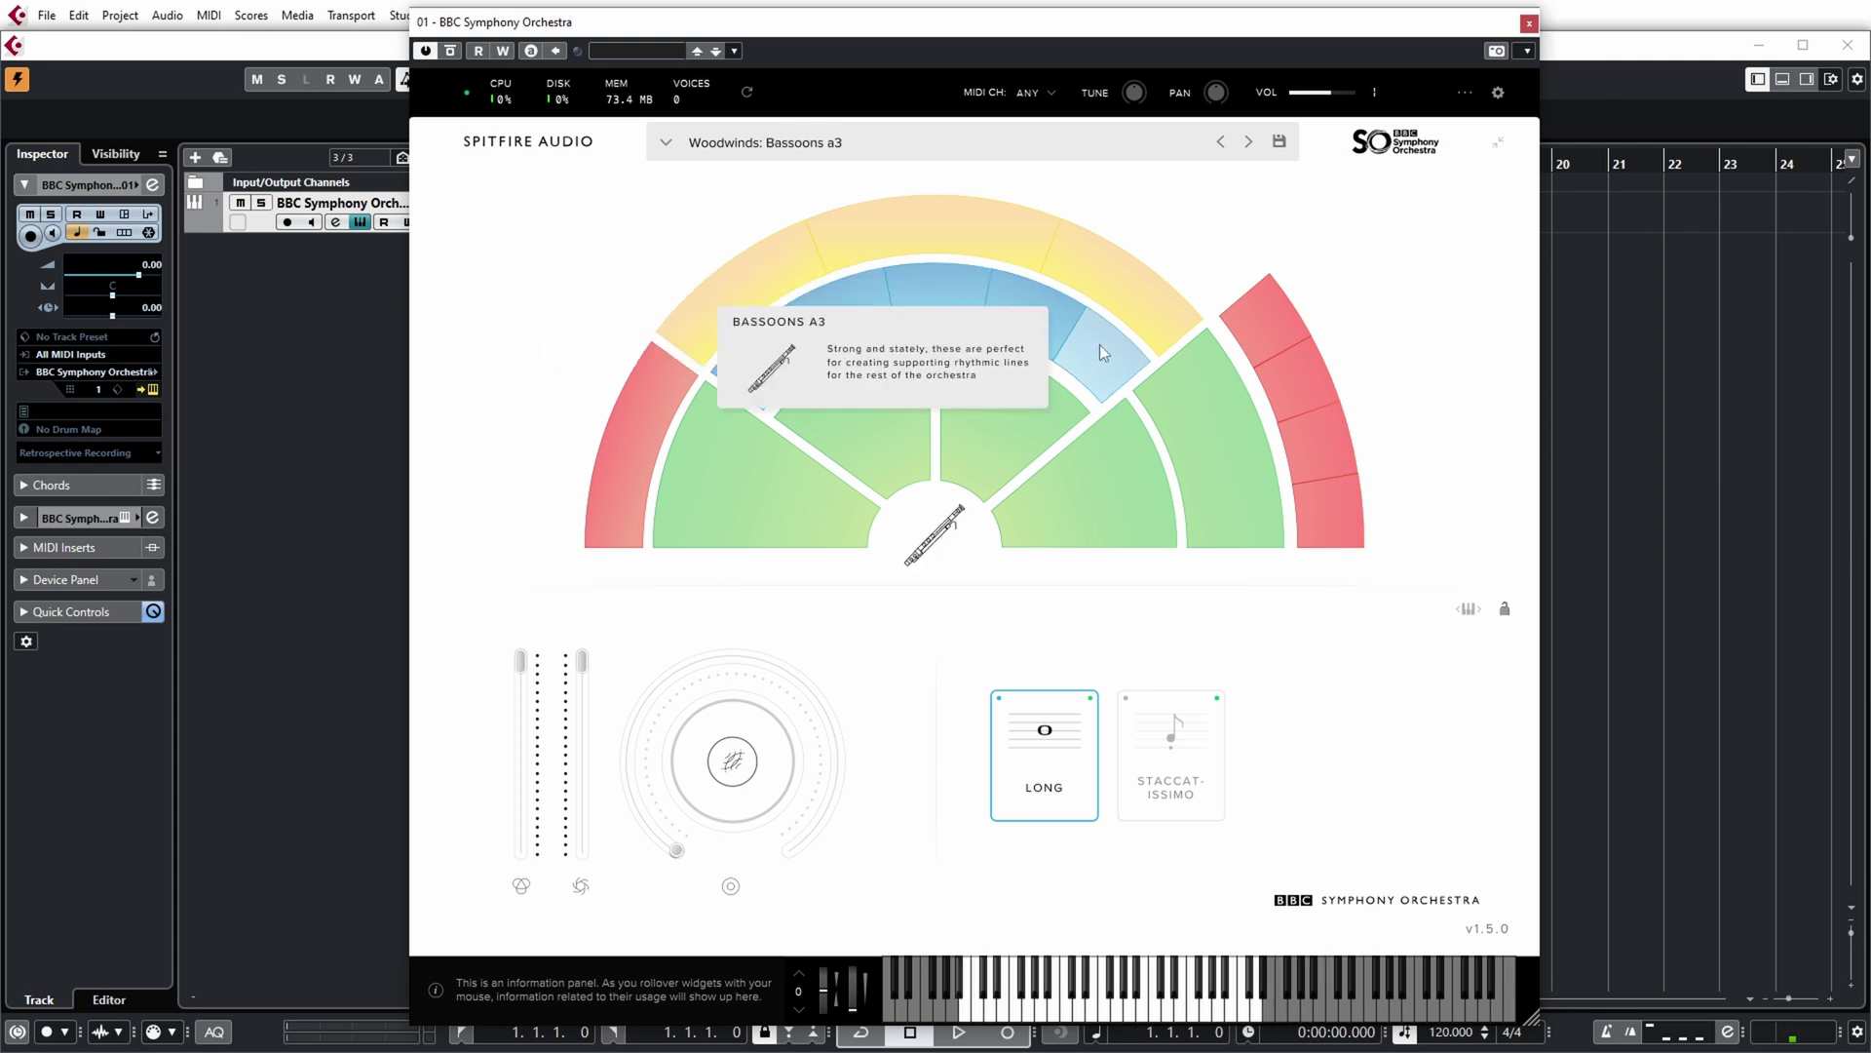
pyautogui.click(617, 453)
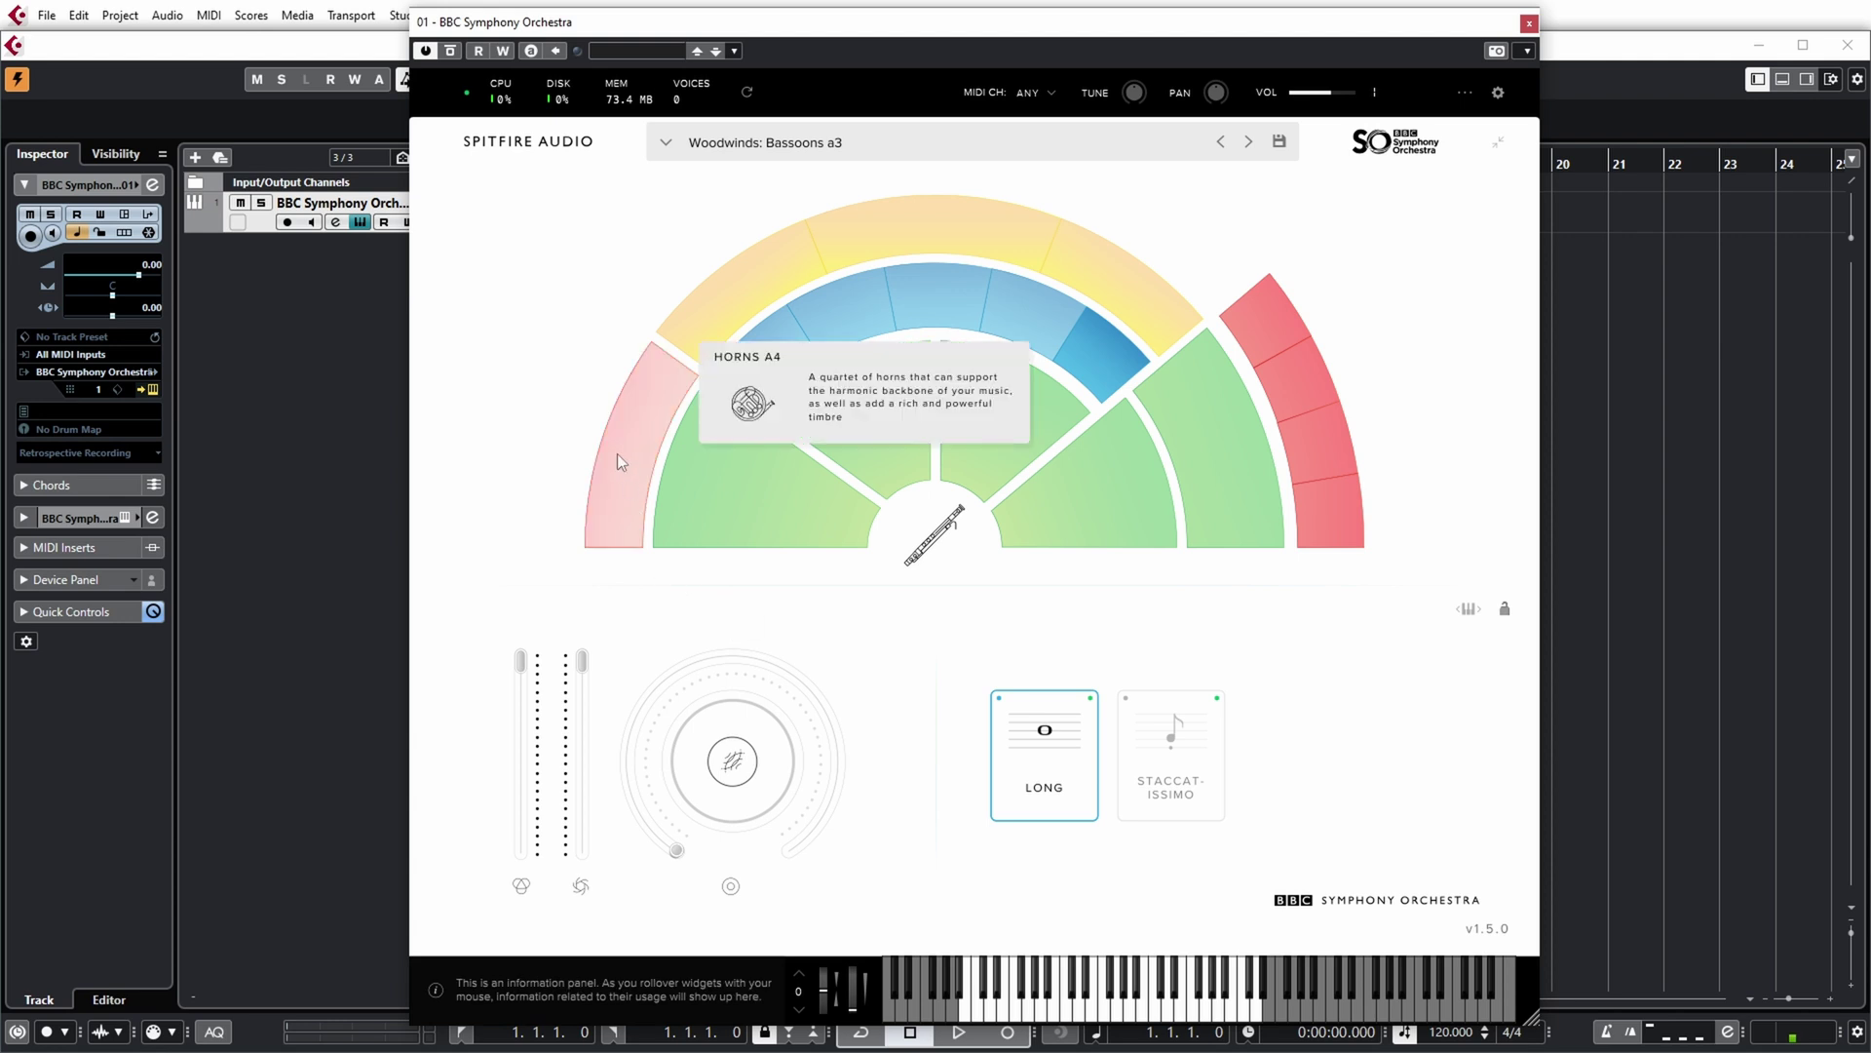
# Step through Trumpets a3, Tenor Trombones a3, Bass Trombones a2, Tuba, Percussion and Tuned Percussion.
pyautogui.click(1269, 330)
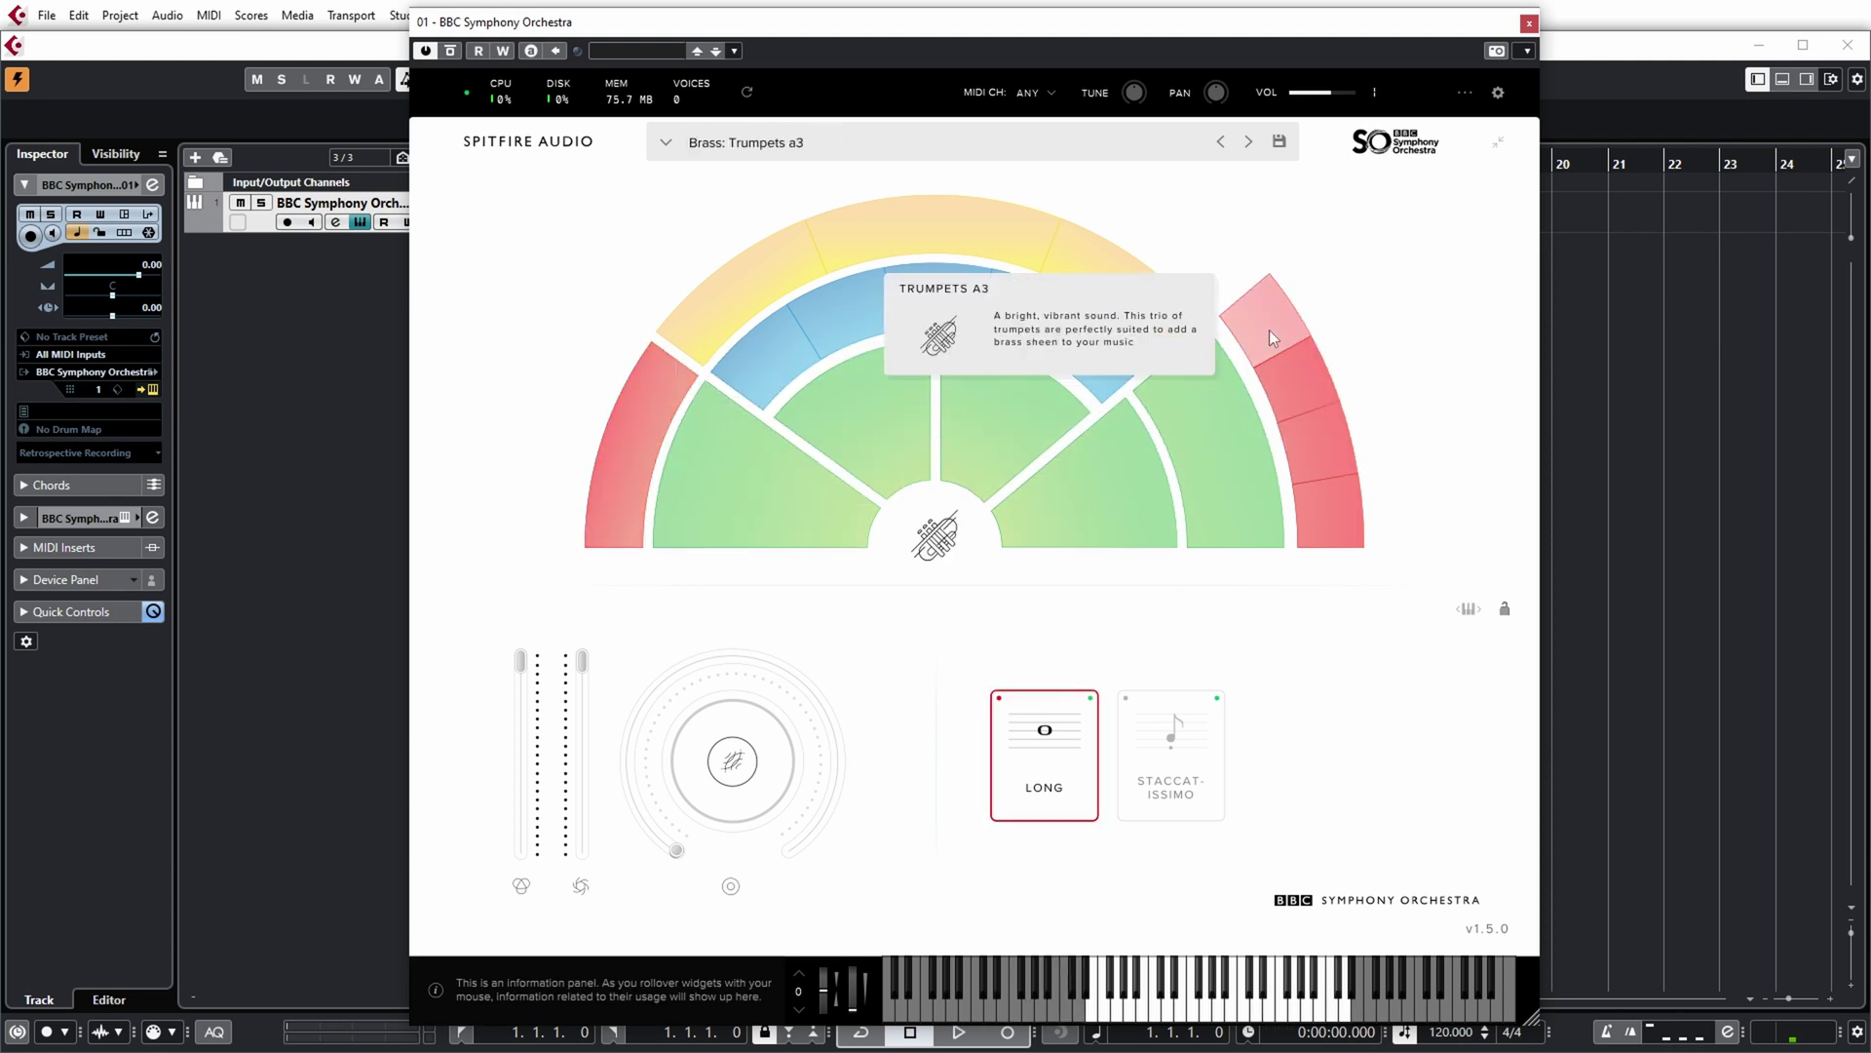
pyautogui.click(1297, 382)
pyautogui.click(1320, 453)
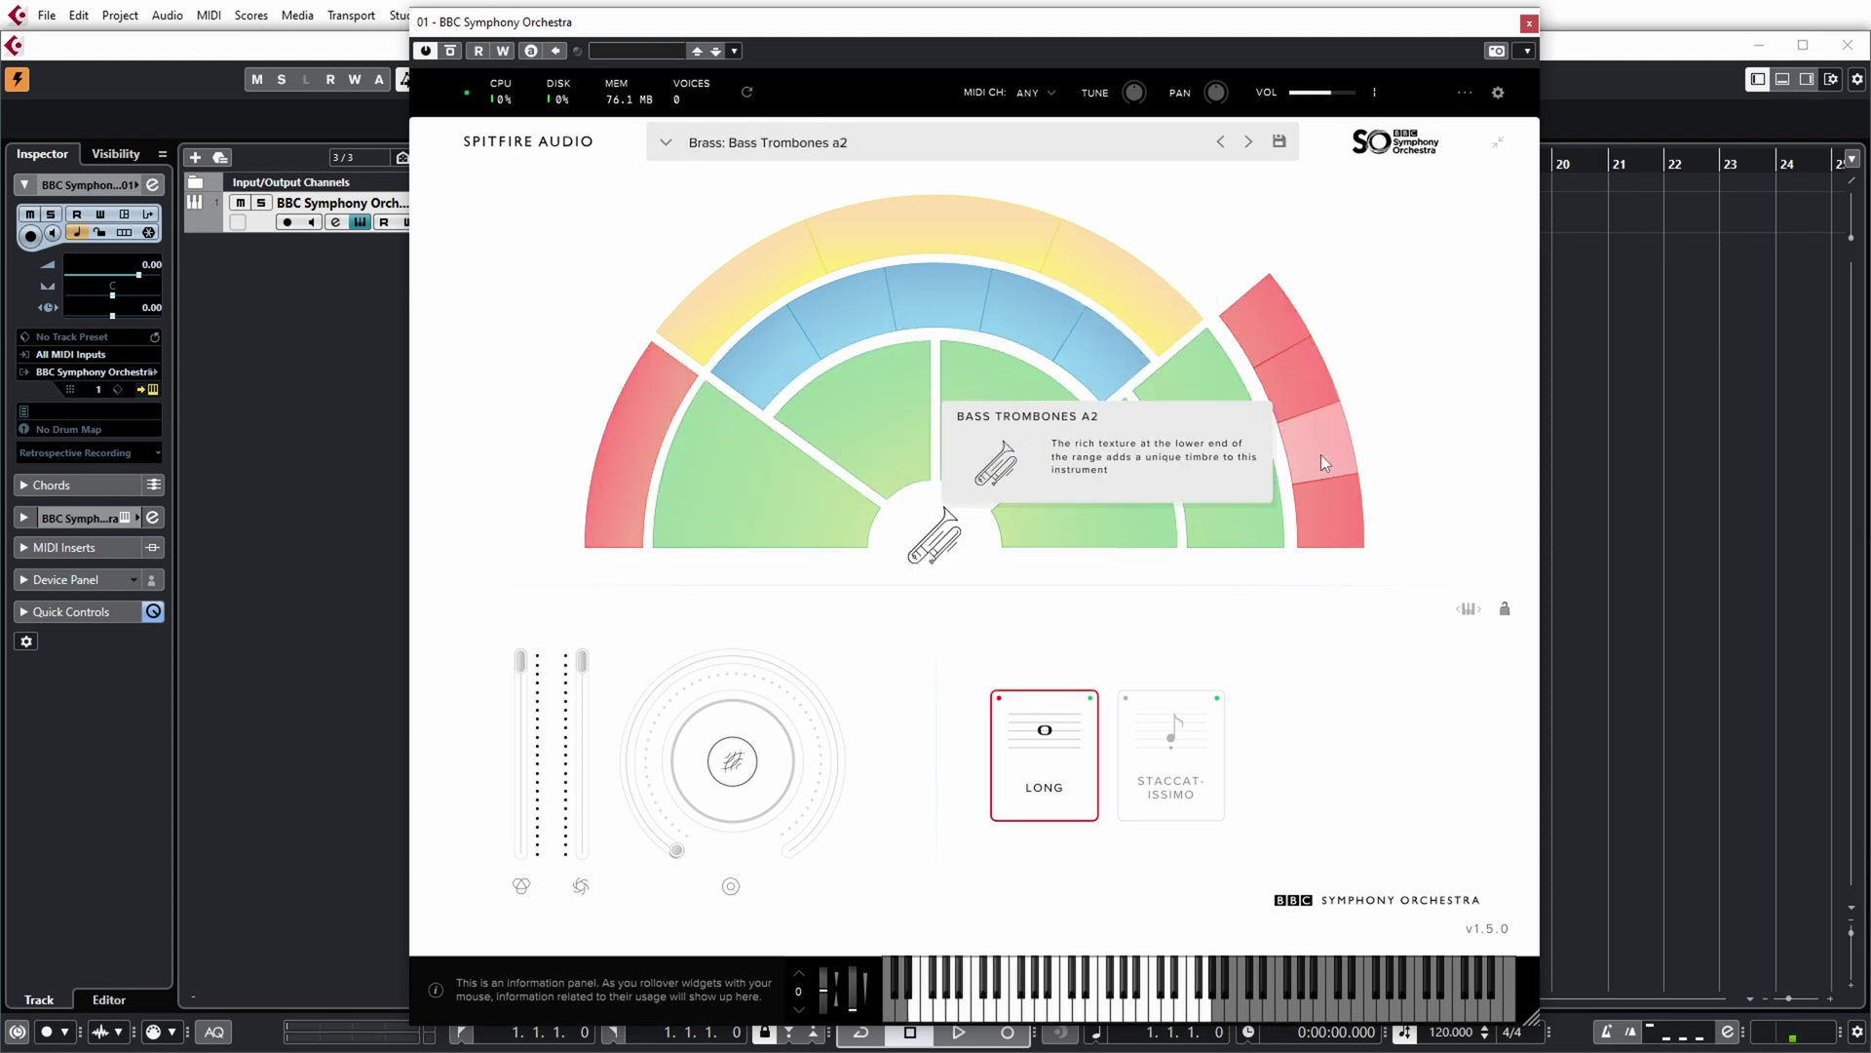
pyautogui.click(1337, 516)
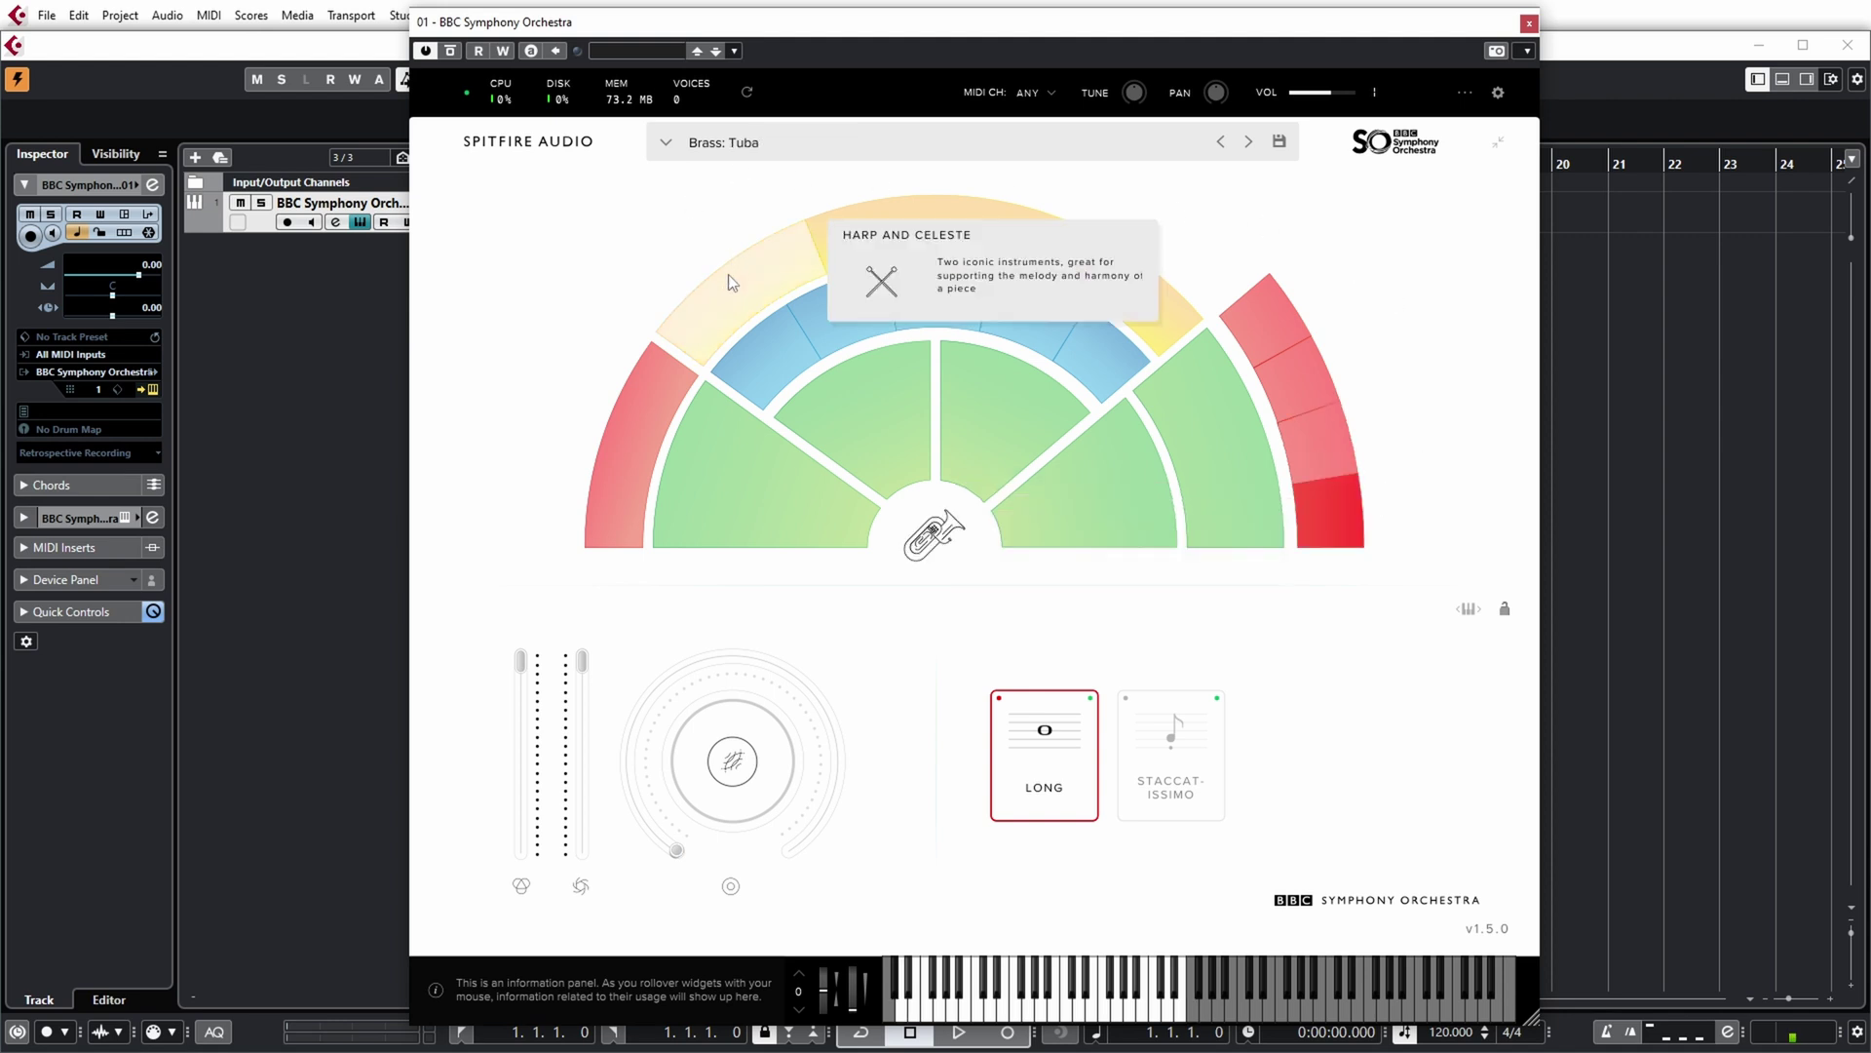
pyautogui.click(982, 220)
pyautogui.click(1088, 277)
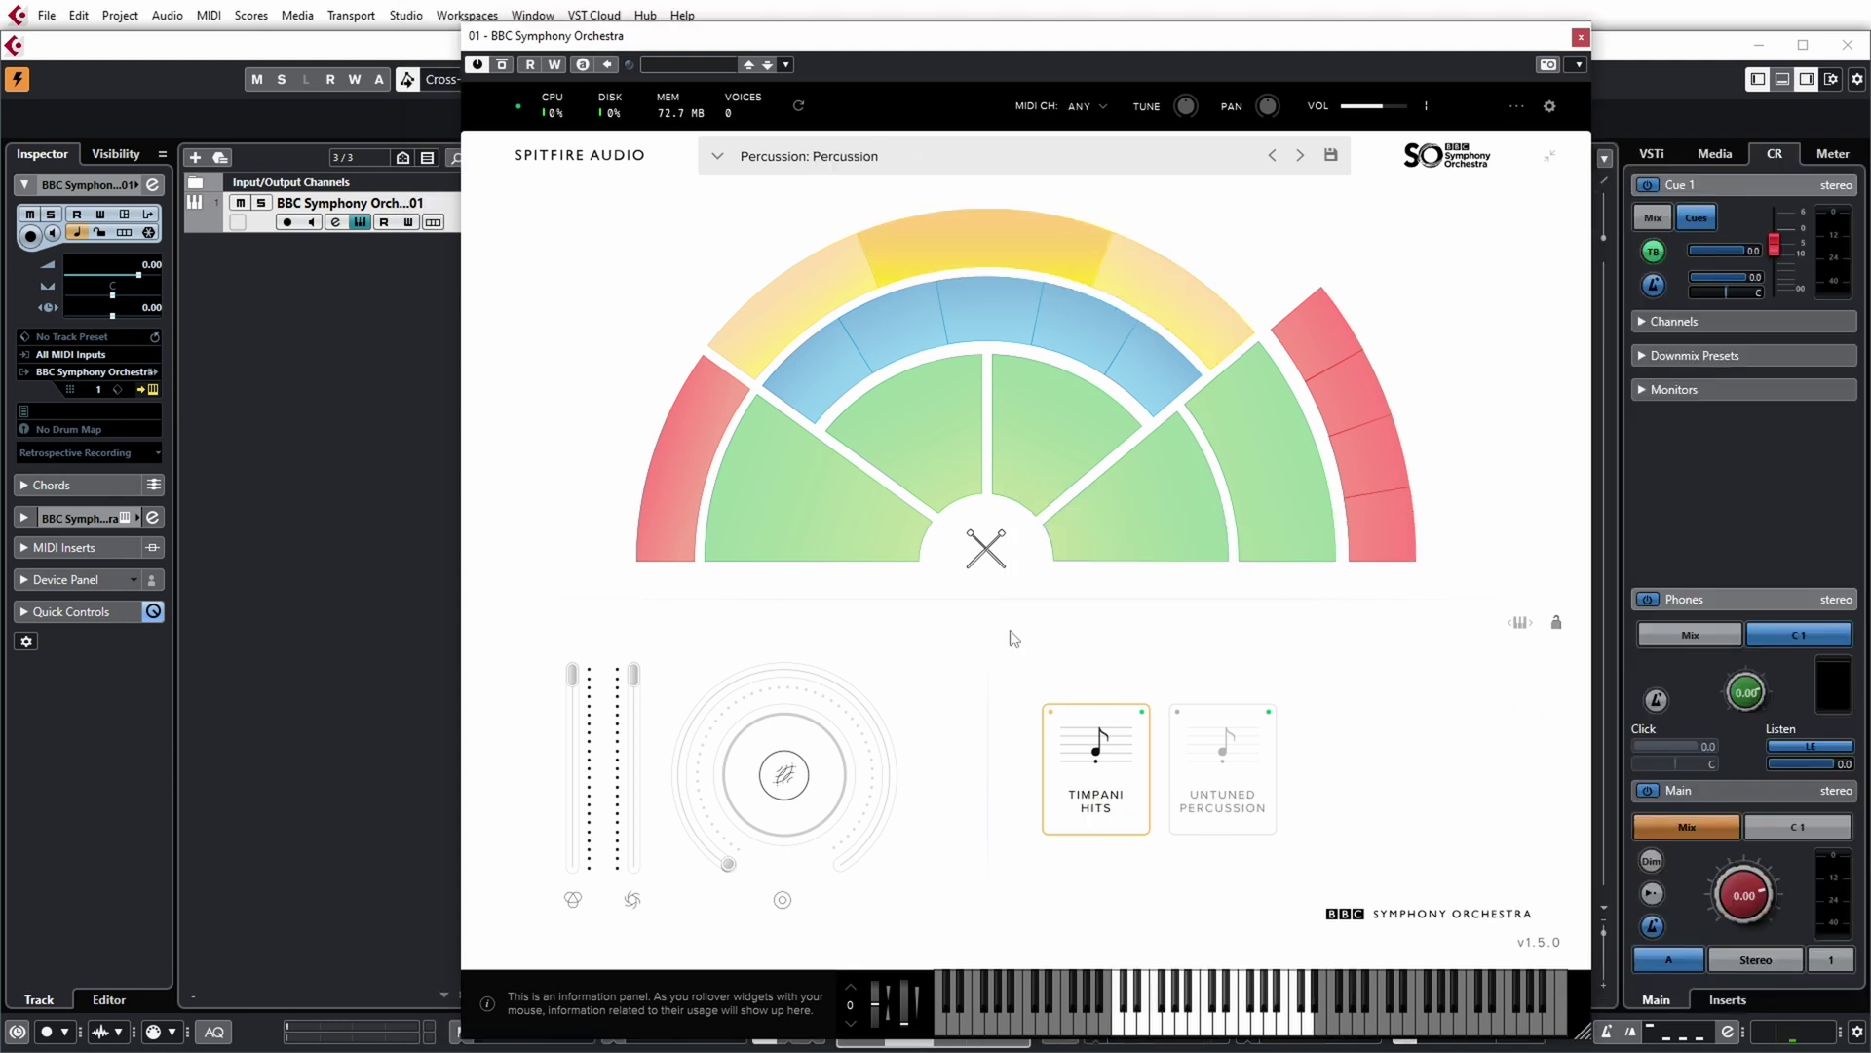
# Play notes on Violins 1, then switch to Tuba and play two tuba notes.
pyautogui.click(804, 513)
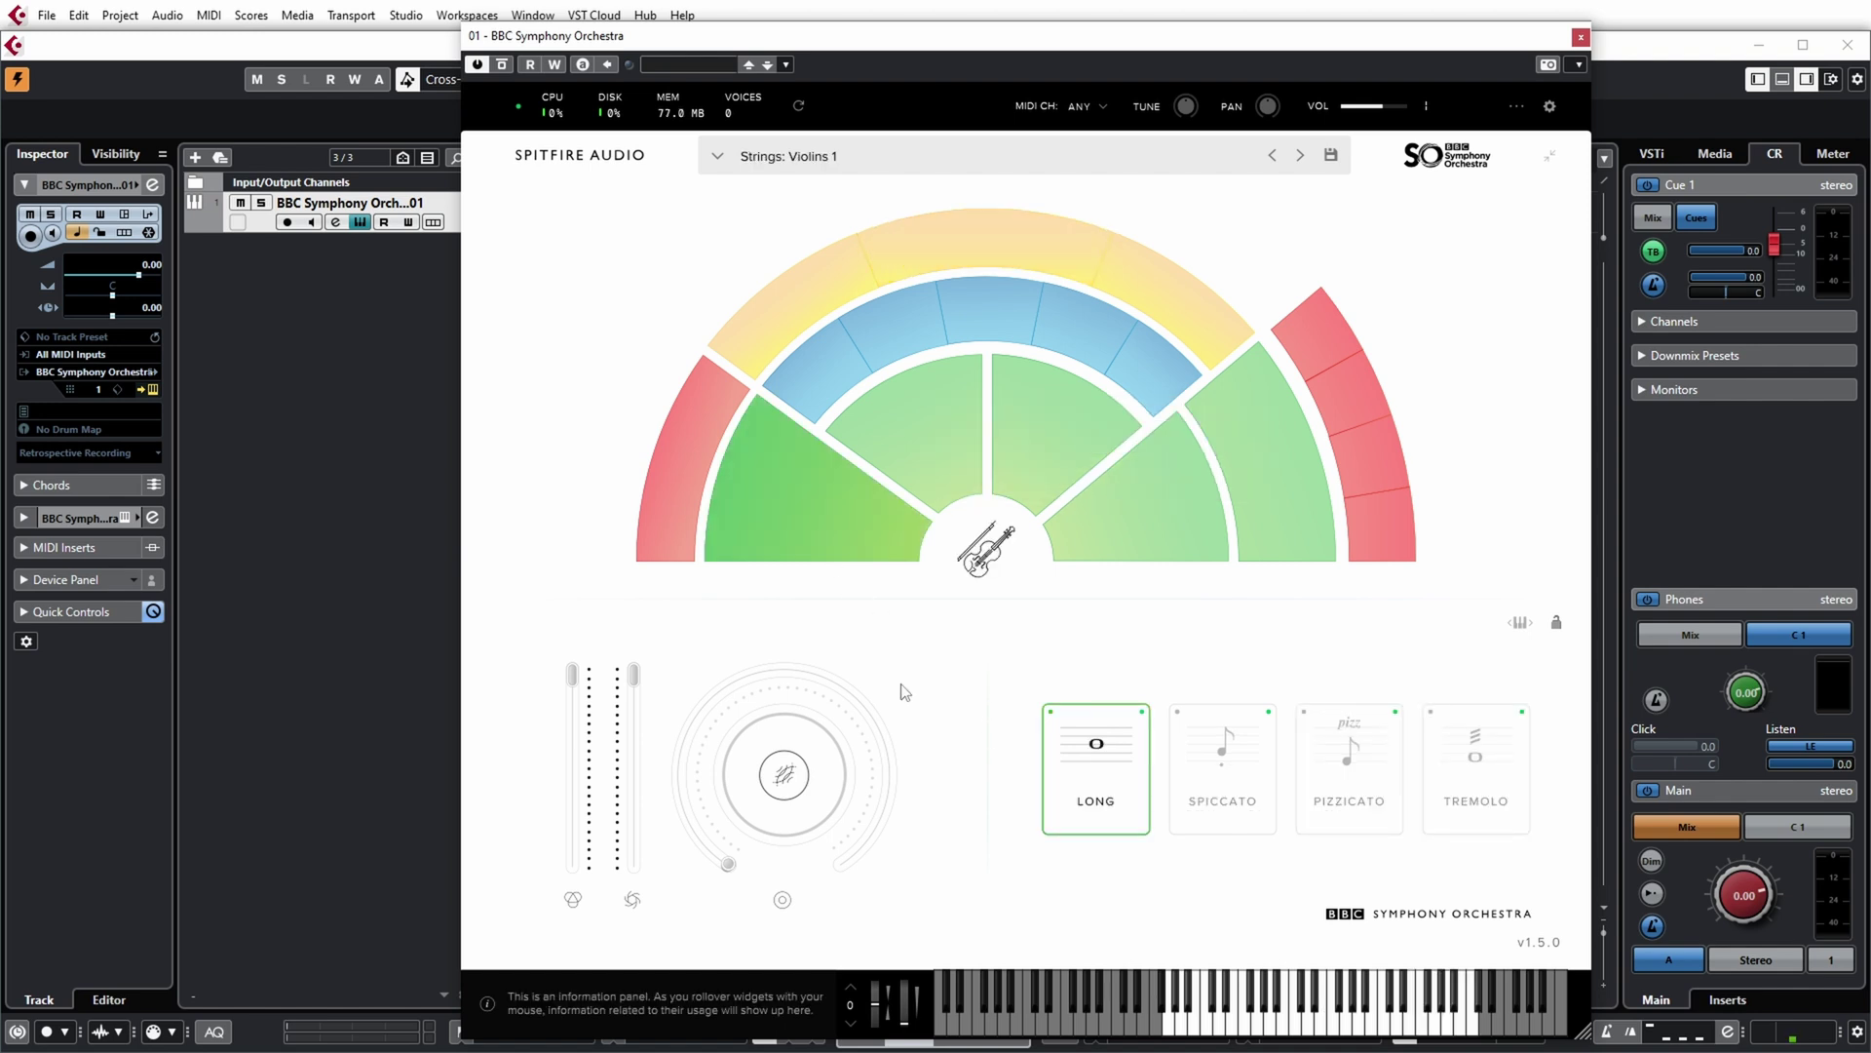
pyautogui.click(1249, 1038)
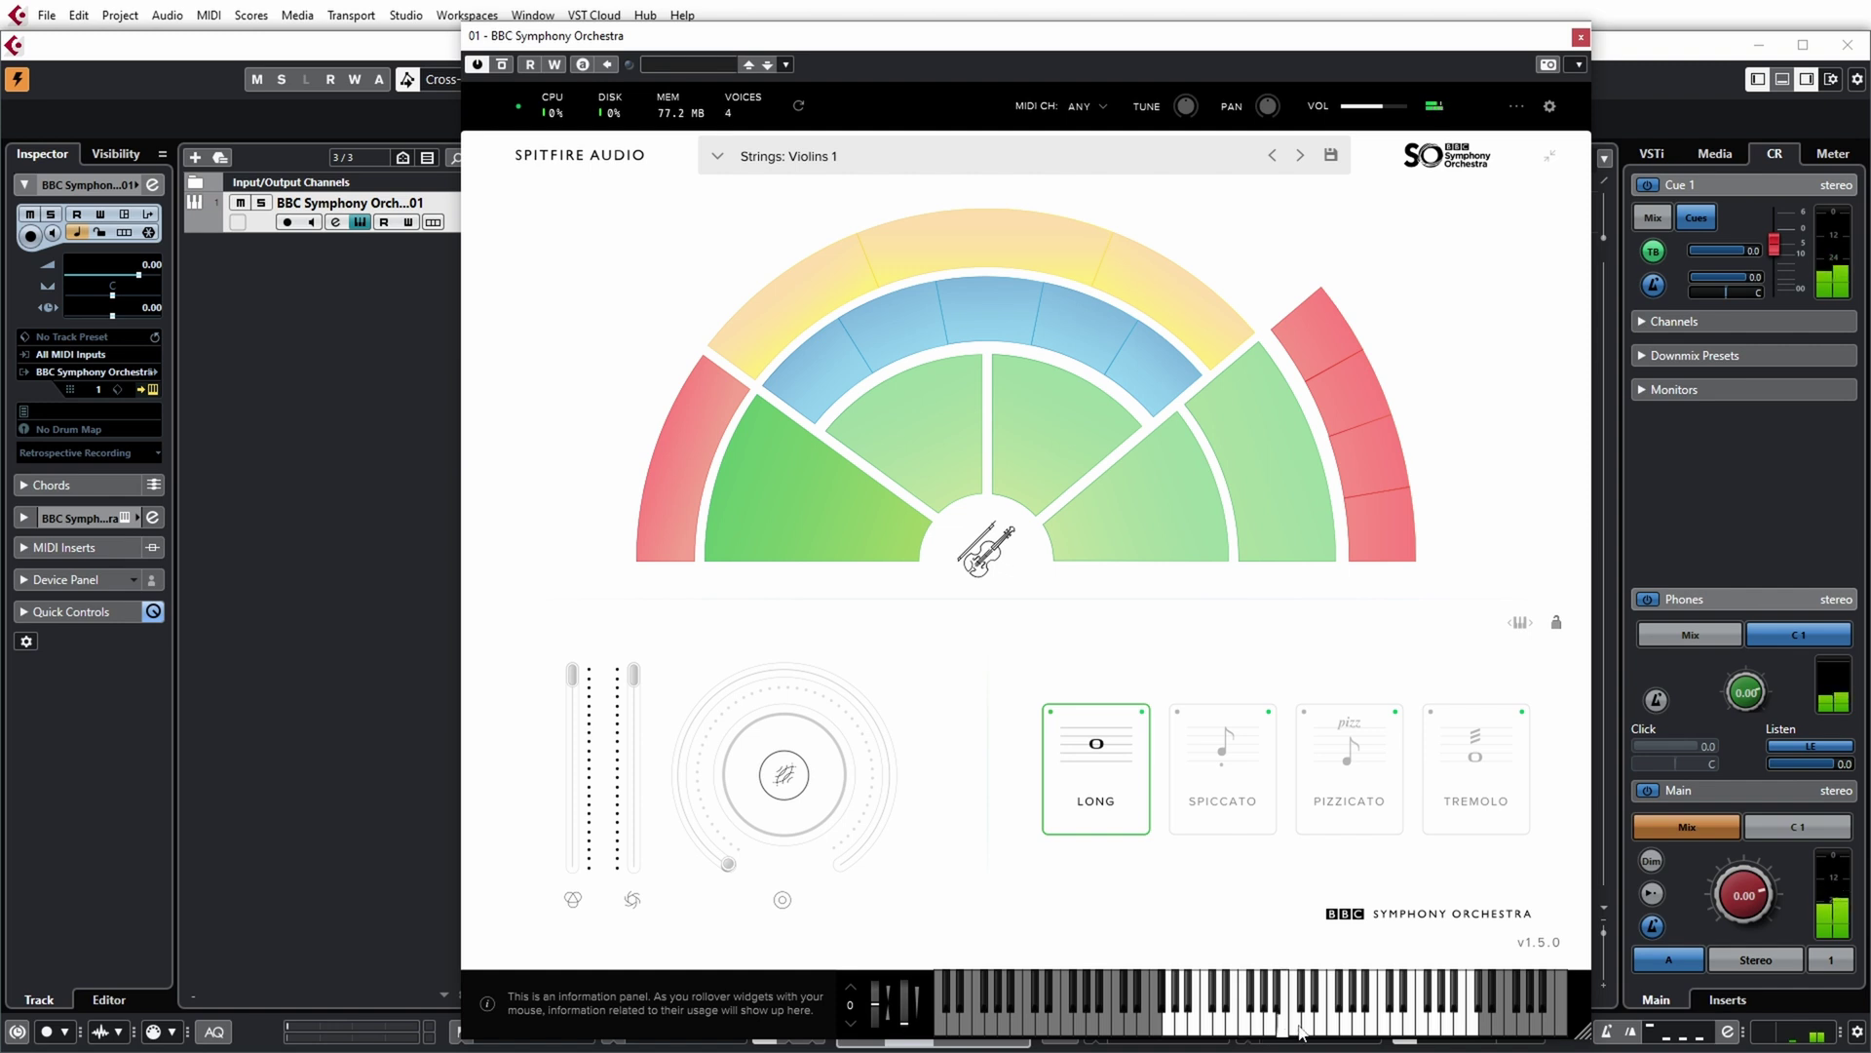
pyautogui.click(1372, 530)
pyautogui.click(1162, 1032)
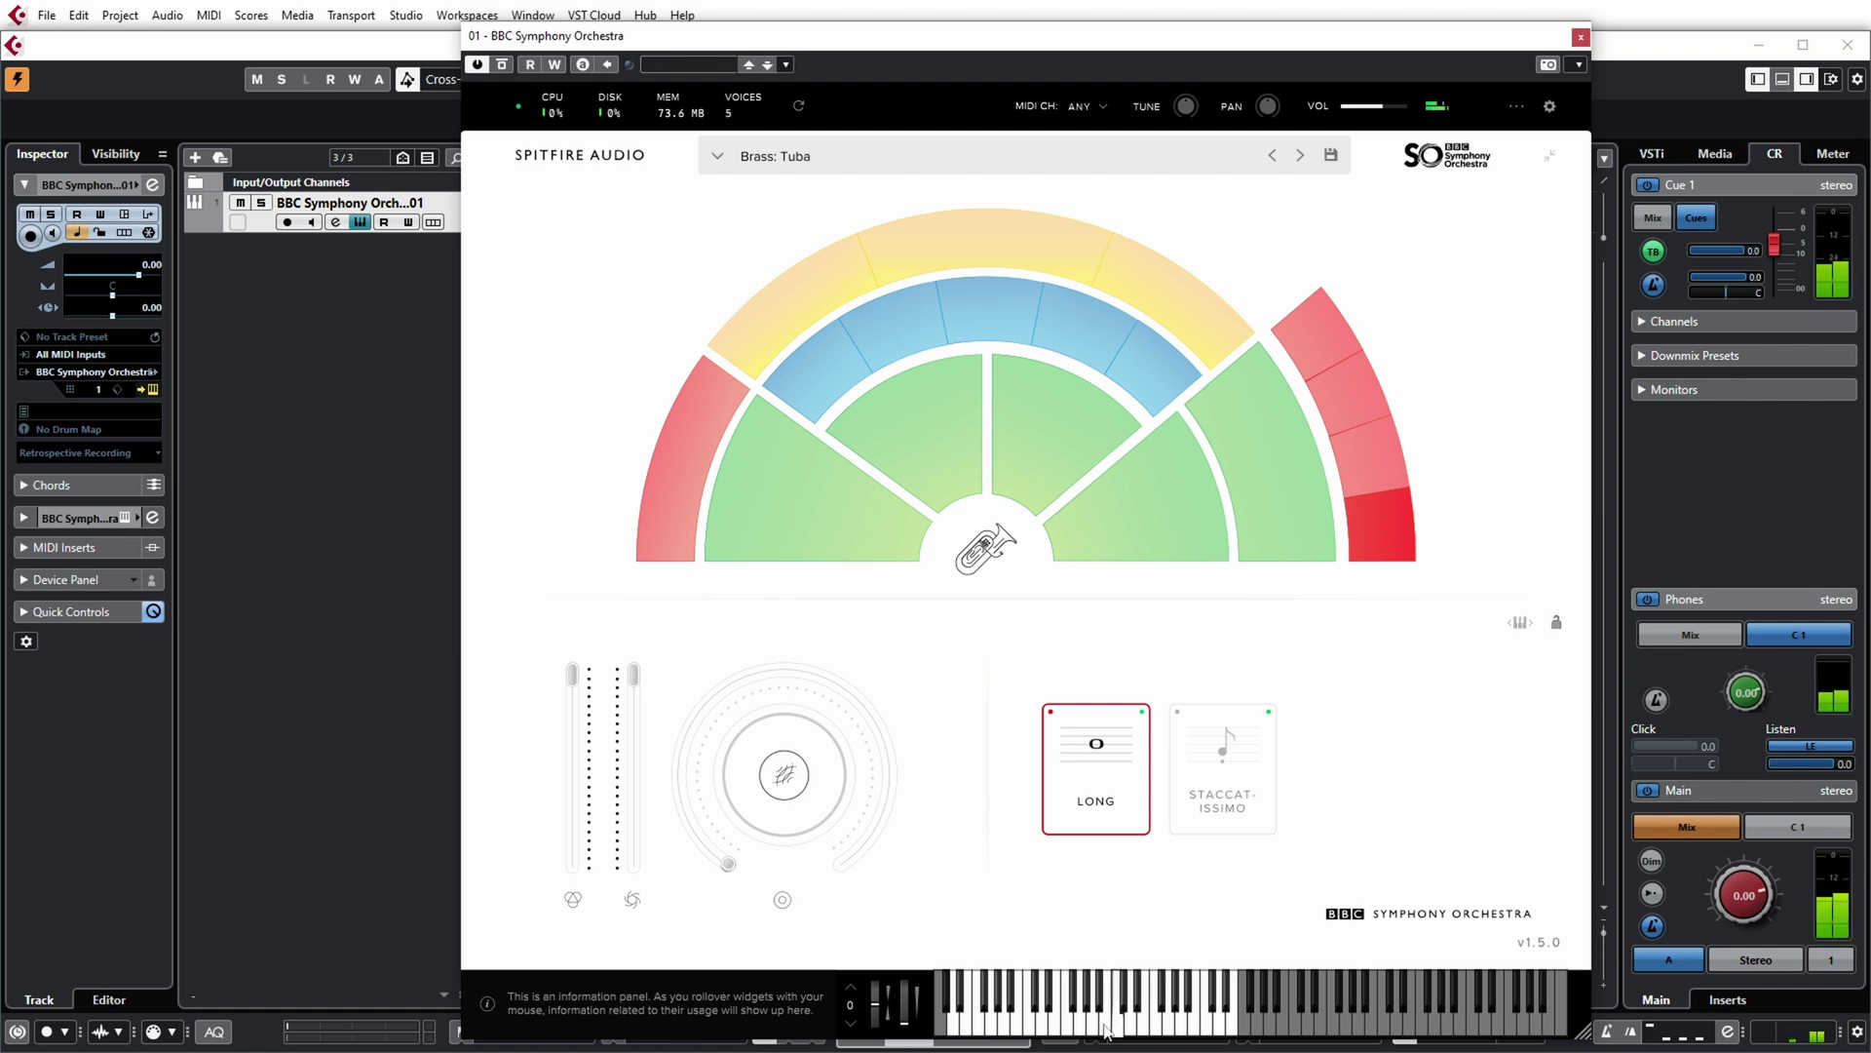
pyautogui.click(1068, 1028)
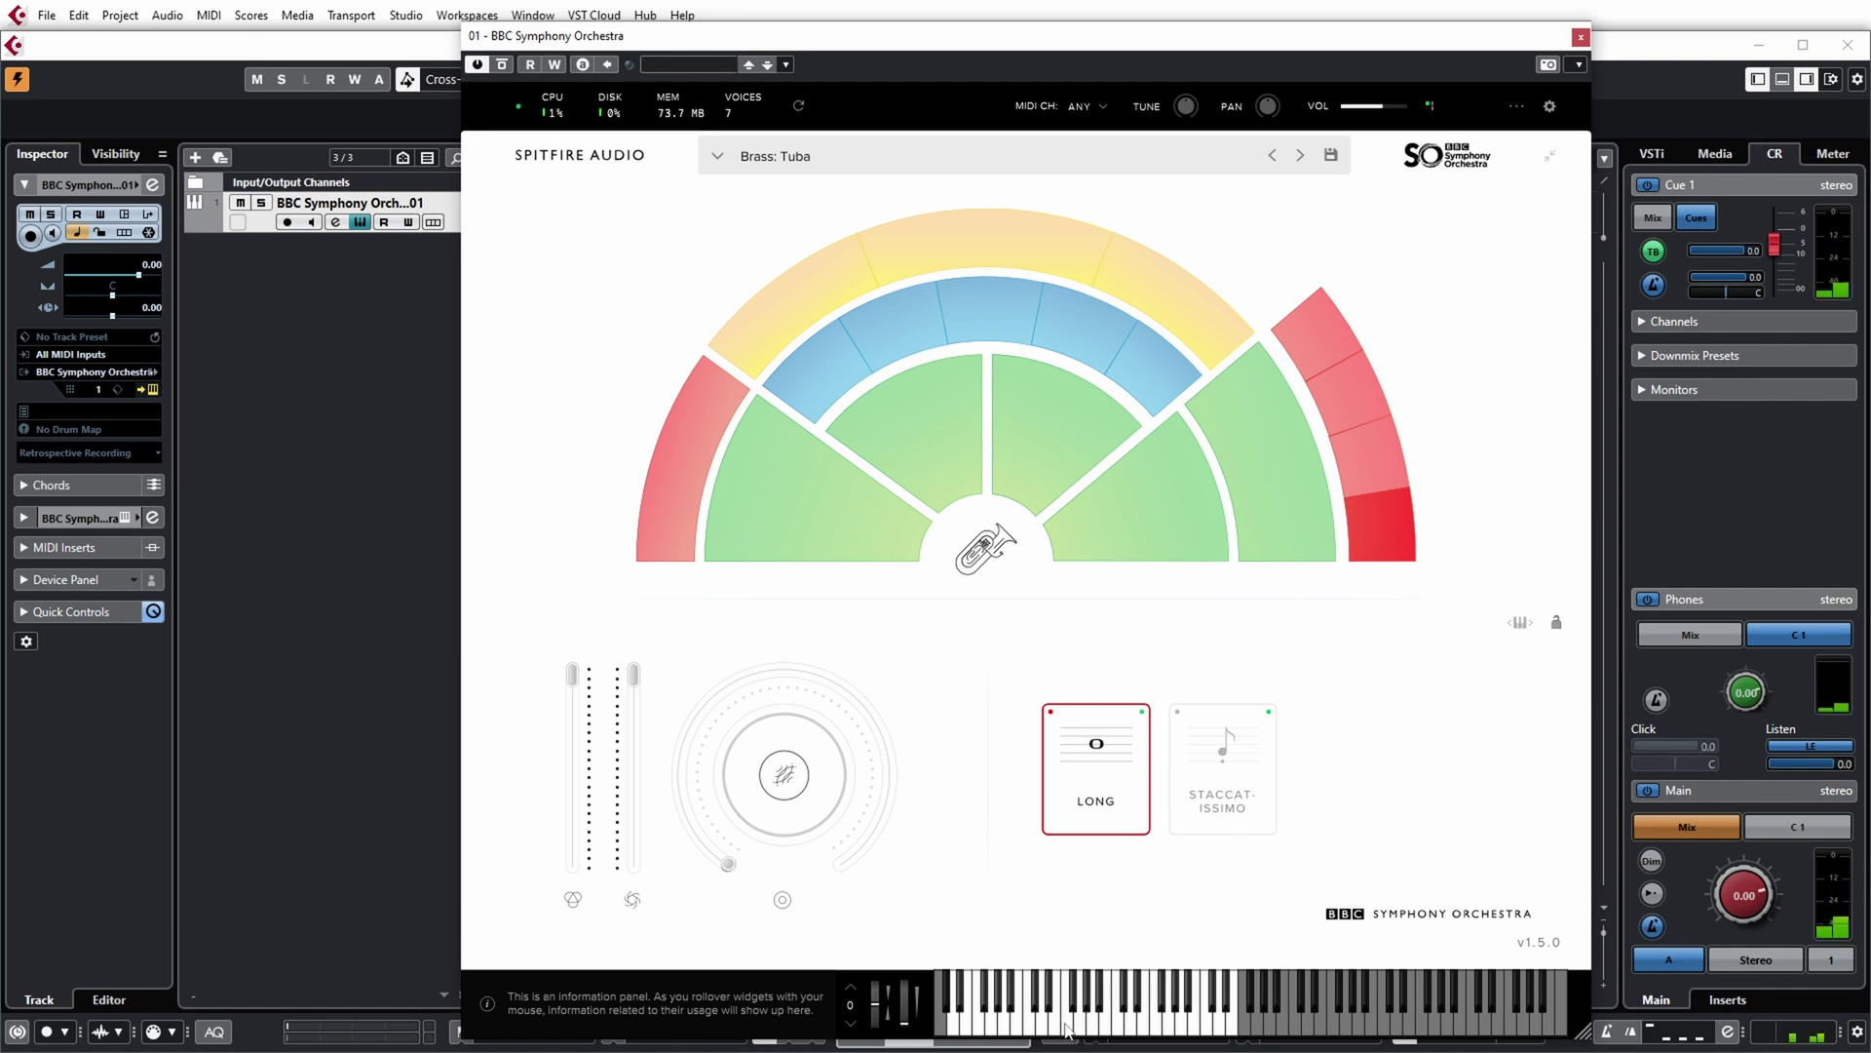
# Browse Violins 2, Violas, Basses, Tuned Percussion and Percussion, returning to Violins 1.
pyautogui.click(798, 493)
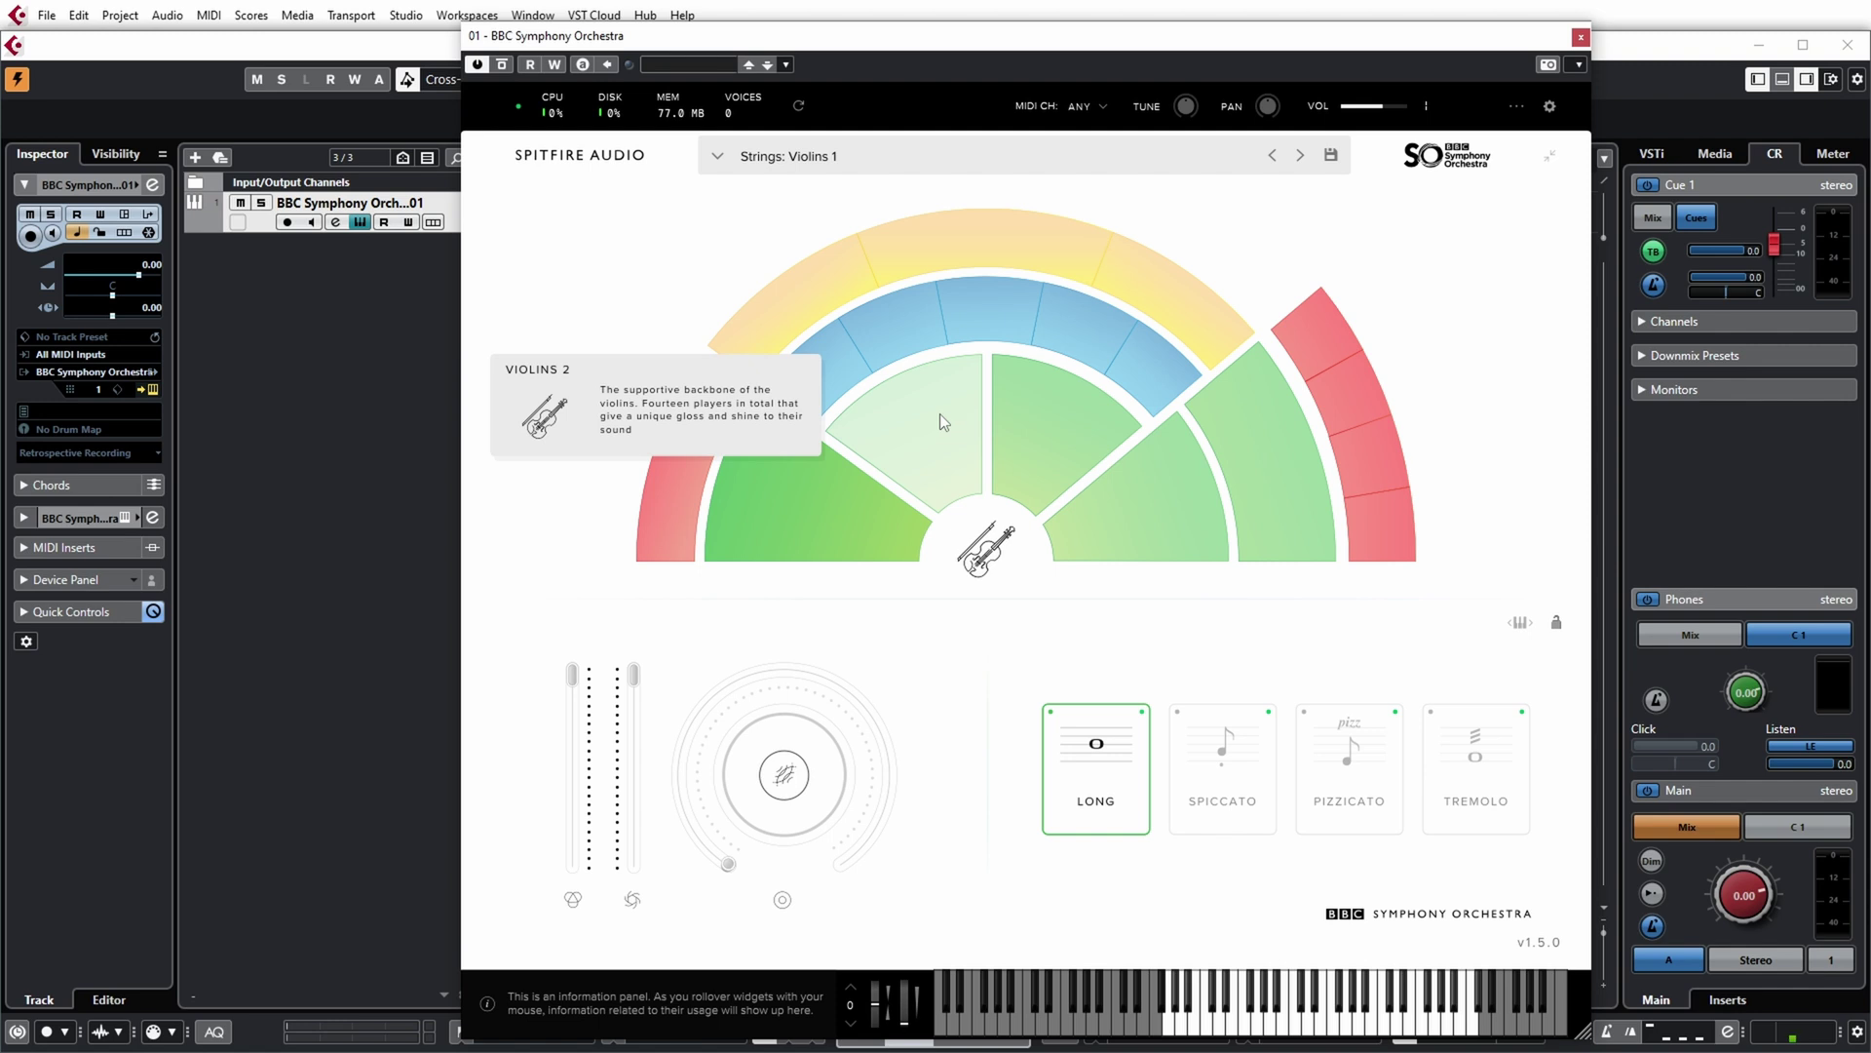
pyautogui.click(1015, 465)
pyautogui.click(1043, 450)
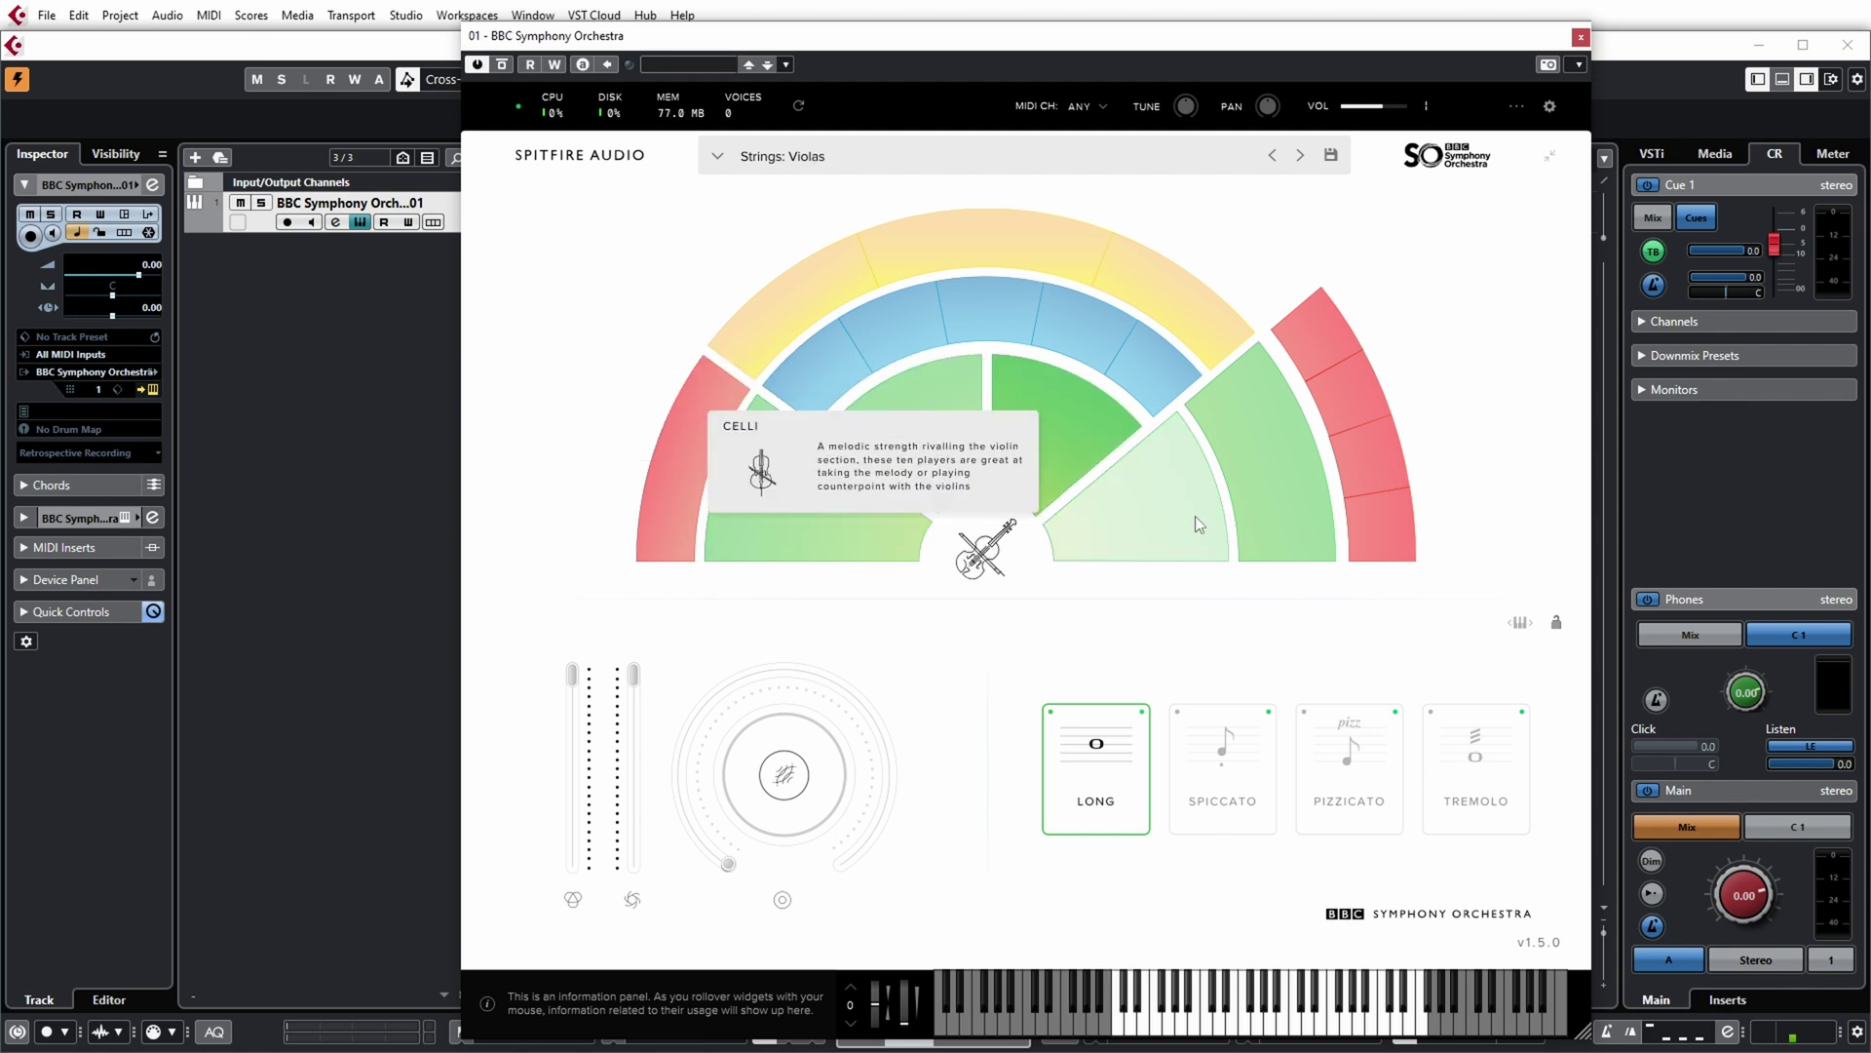
pyautogui.click(1277, 452)
pyautogui.click(1180, 310)
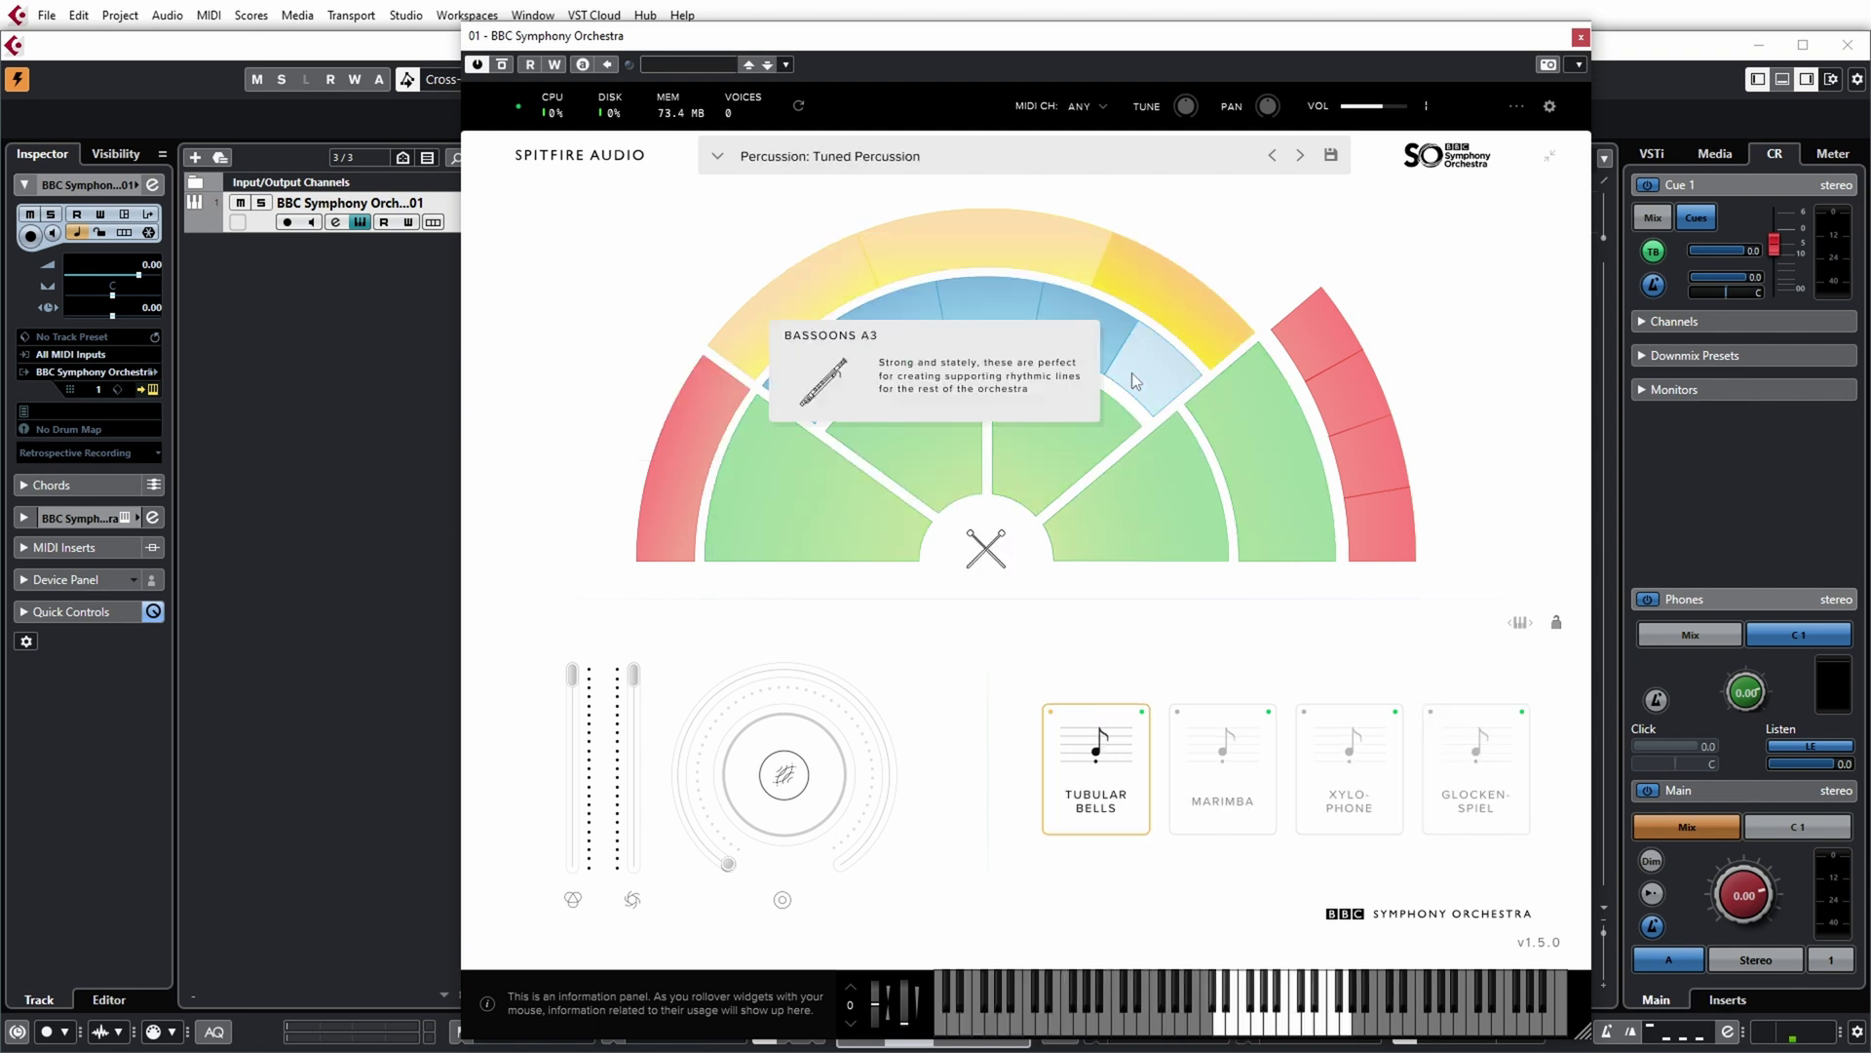
pyautogui.click(996, 259)
pyautogui.click(819, 477)
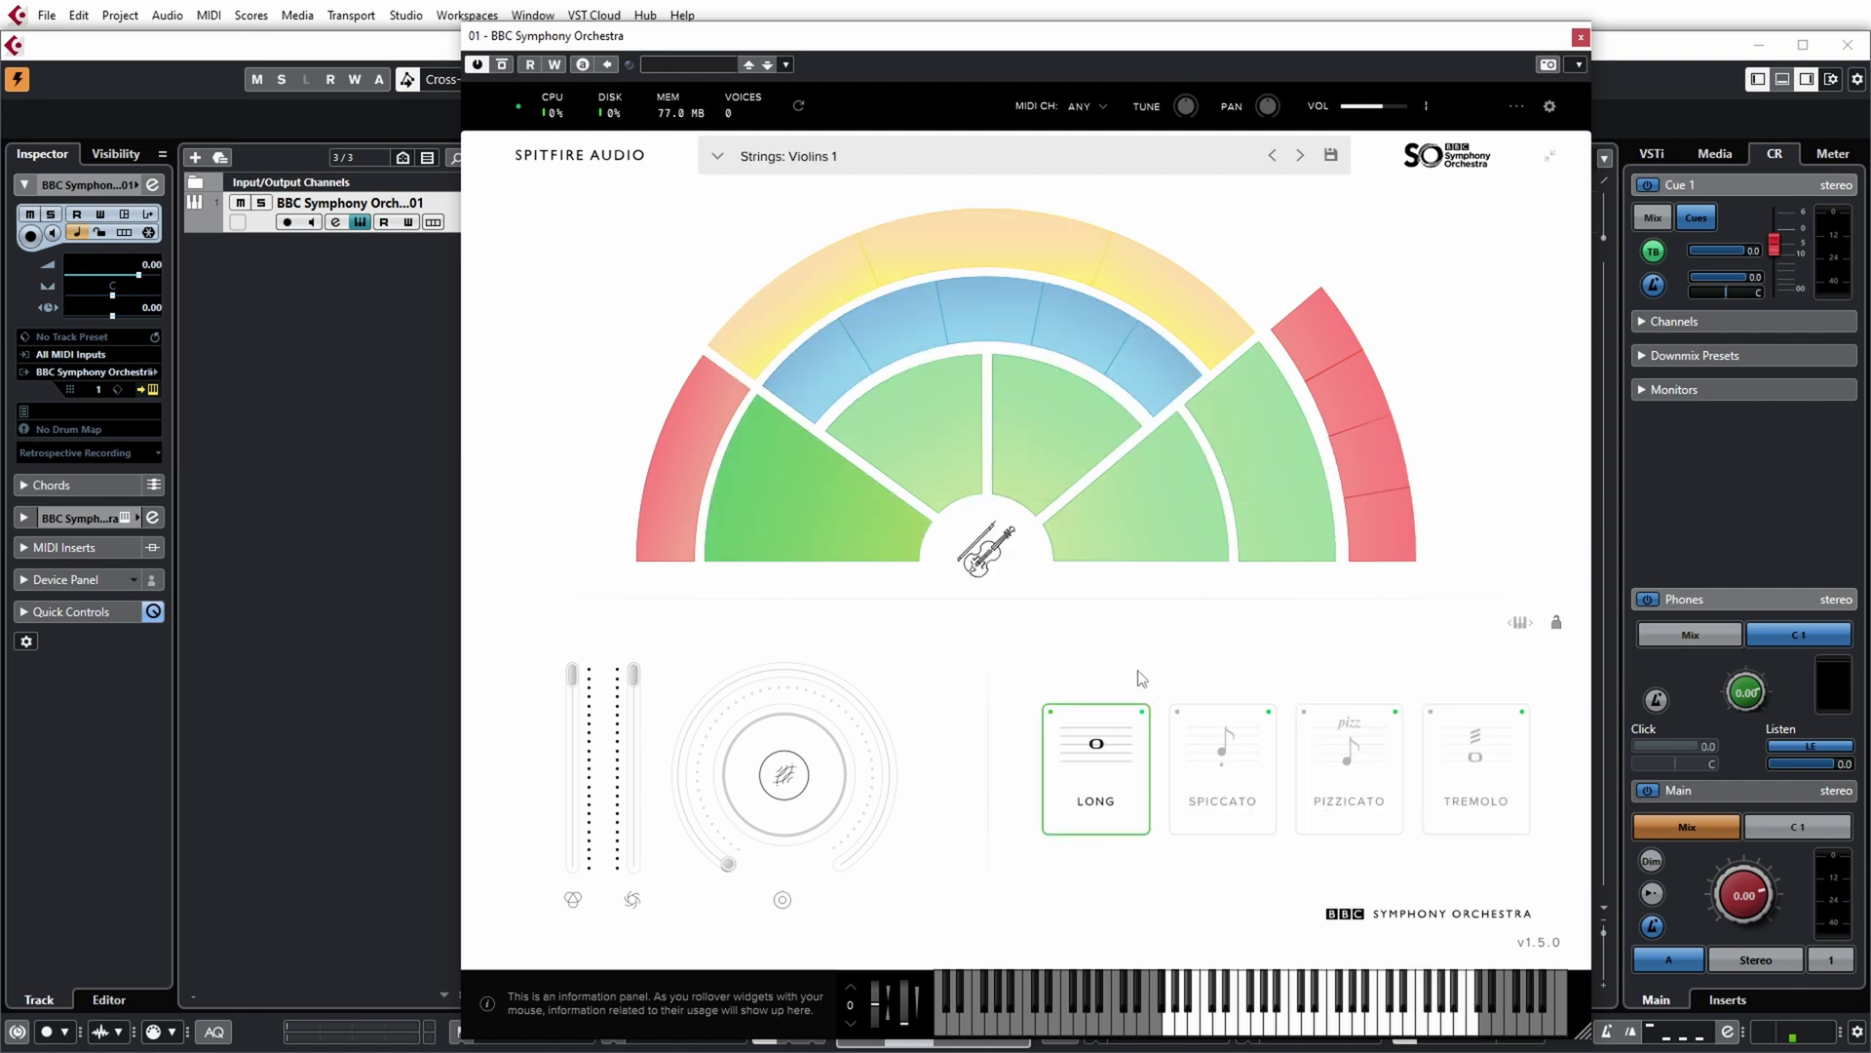
# Try Violins 1 in Spiccato, Pizzicato and Tremolo, play a tremolo note and check the reverb amount.
pyautogui.click(1261, 1025)
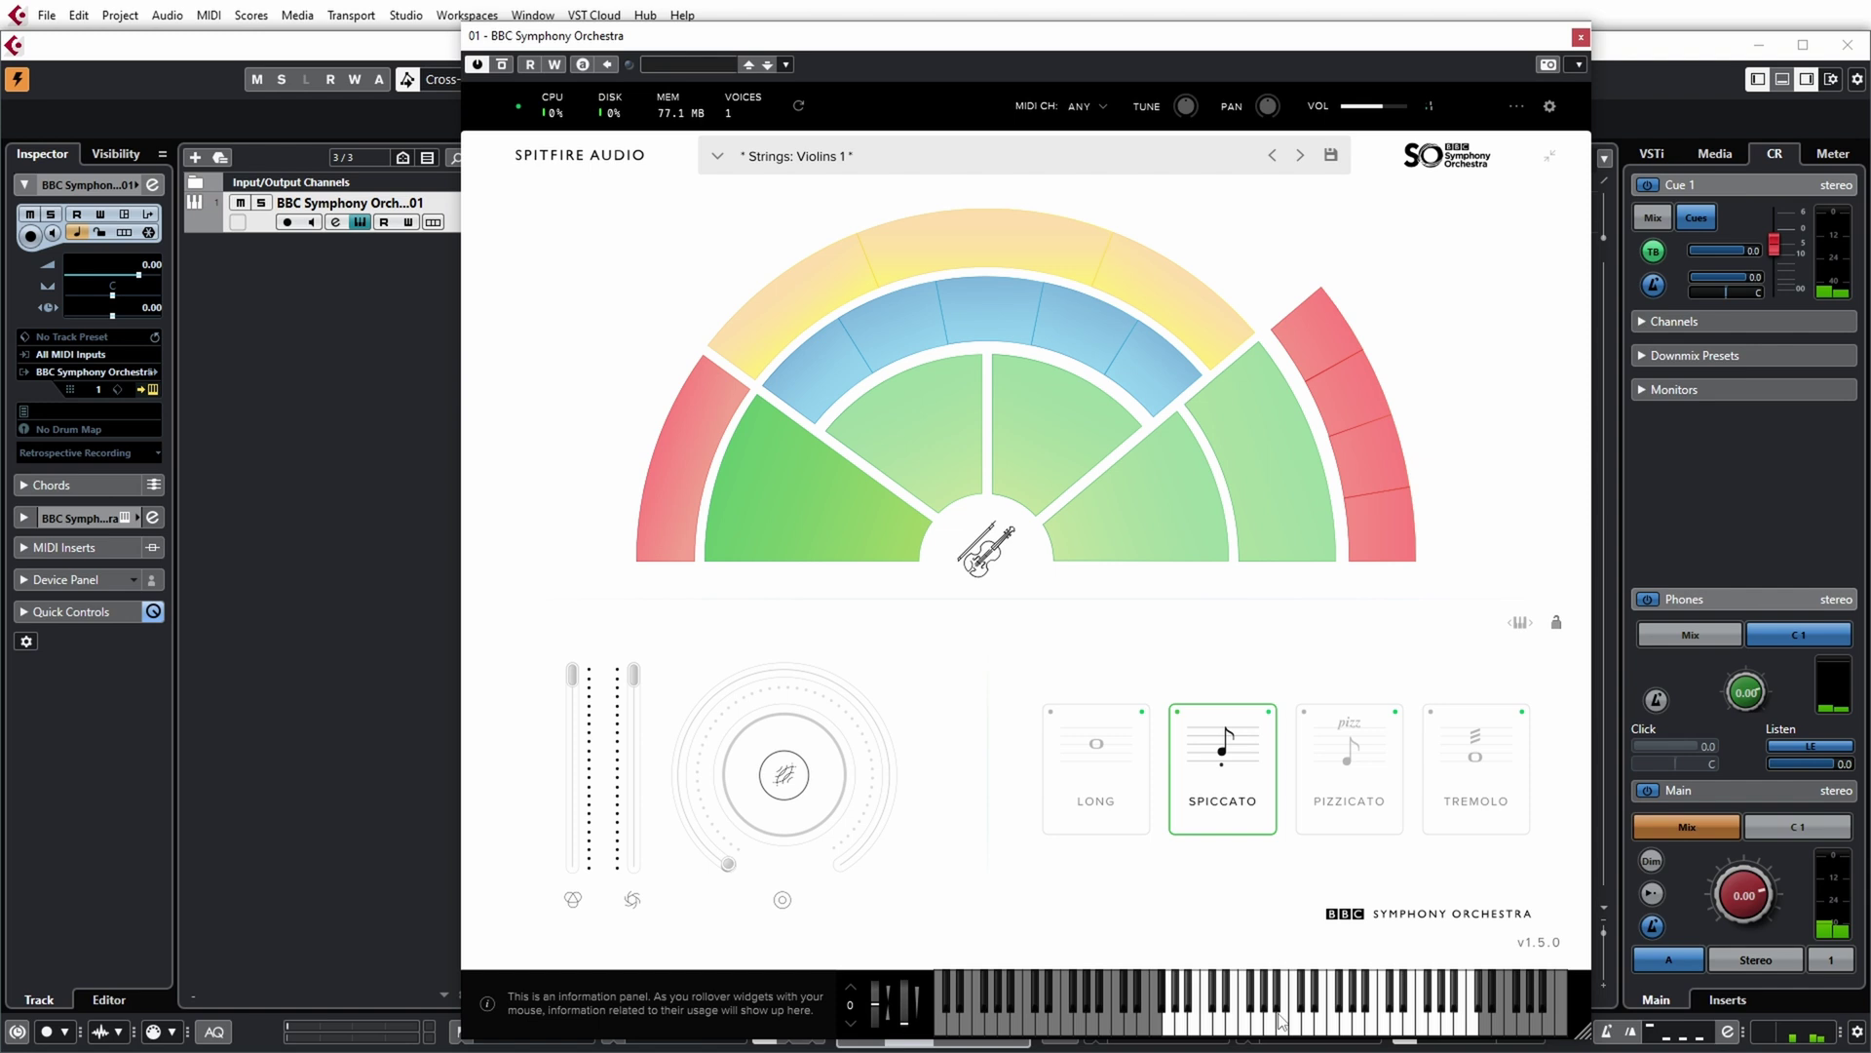
pyautogui.click(1331, 1004)
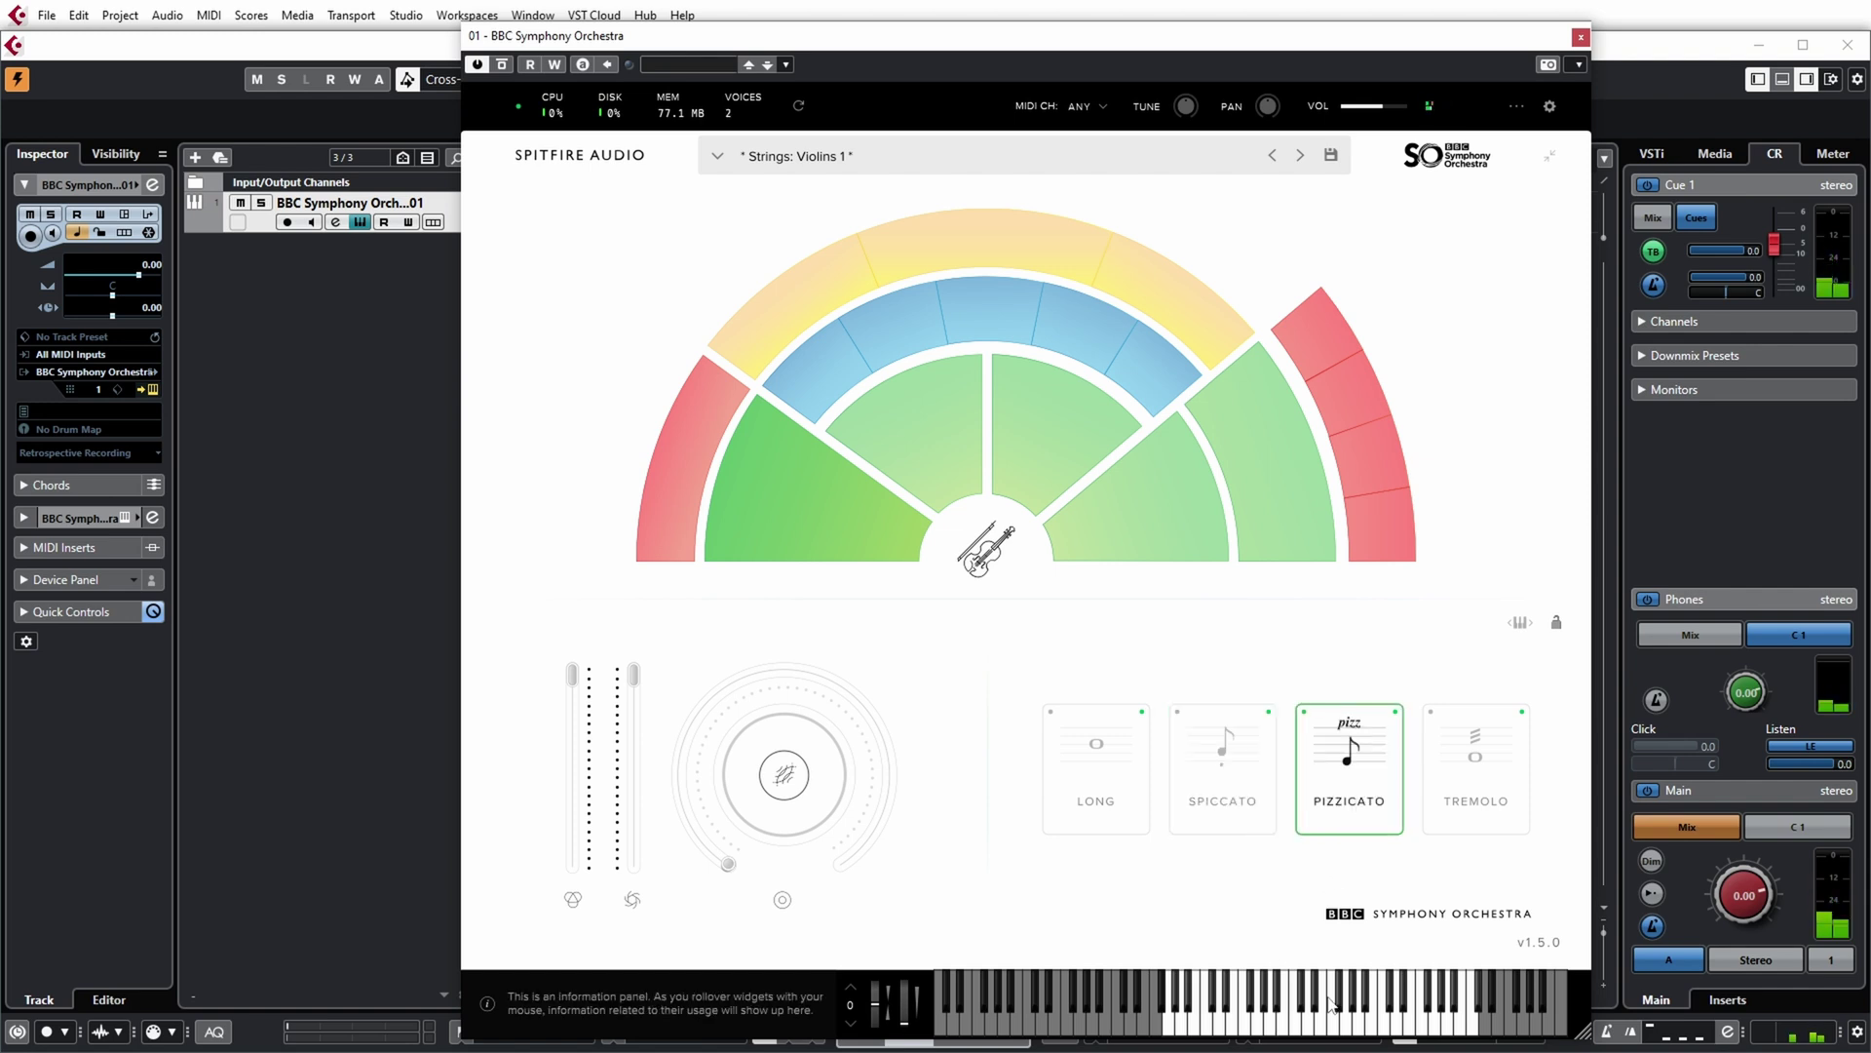
pyautogui.click(1306, 1025)
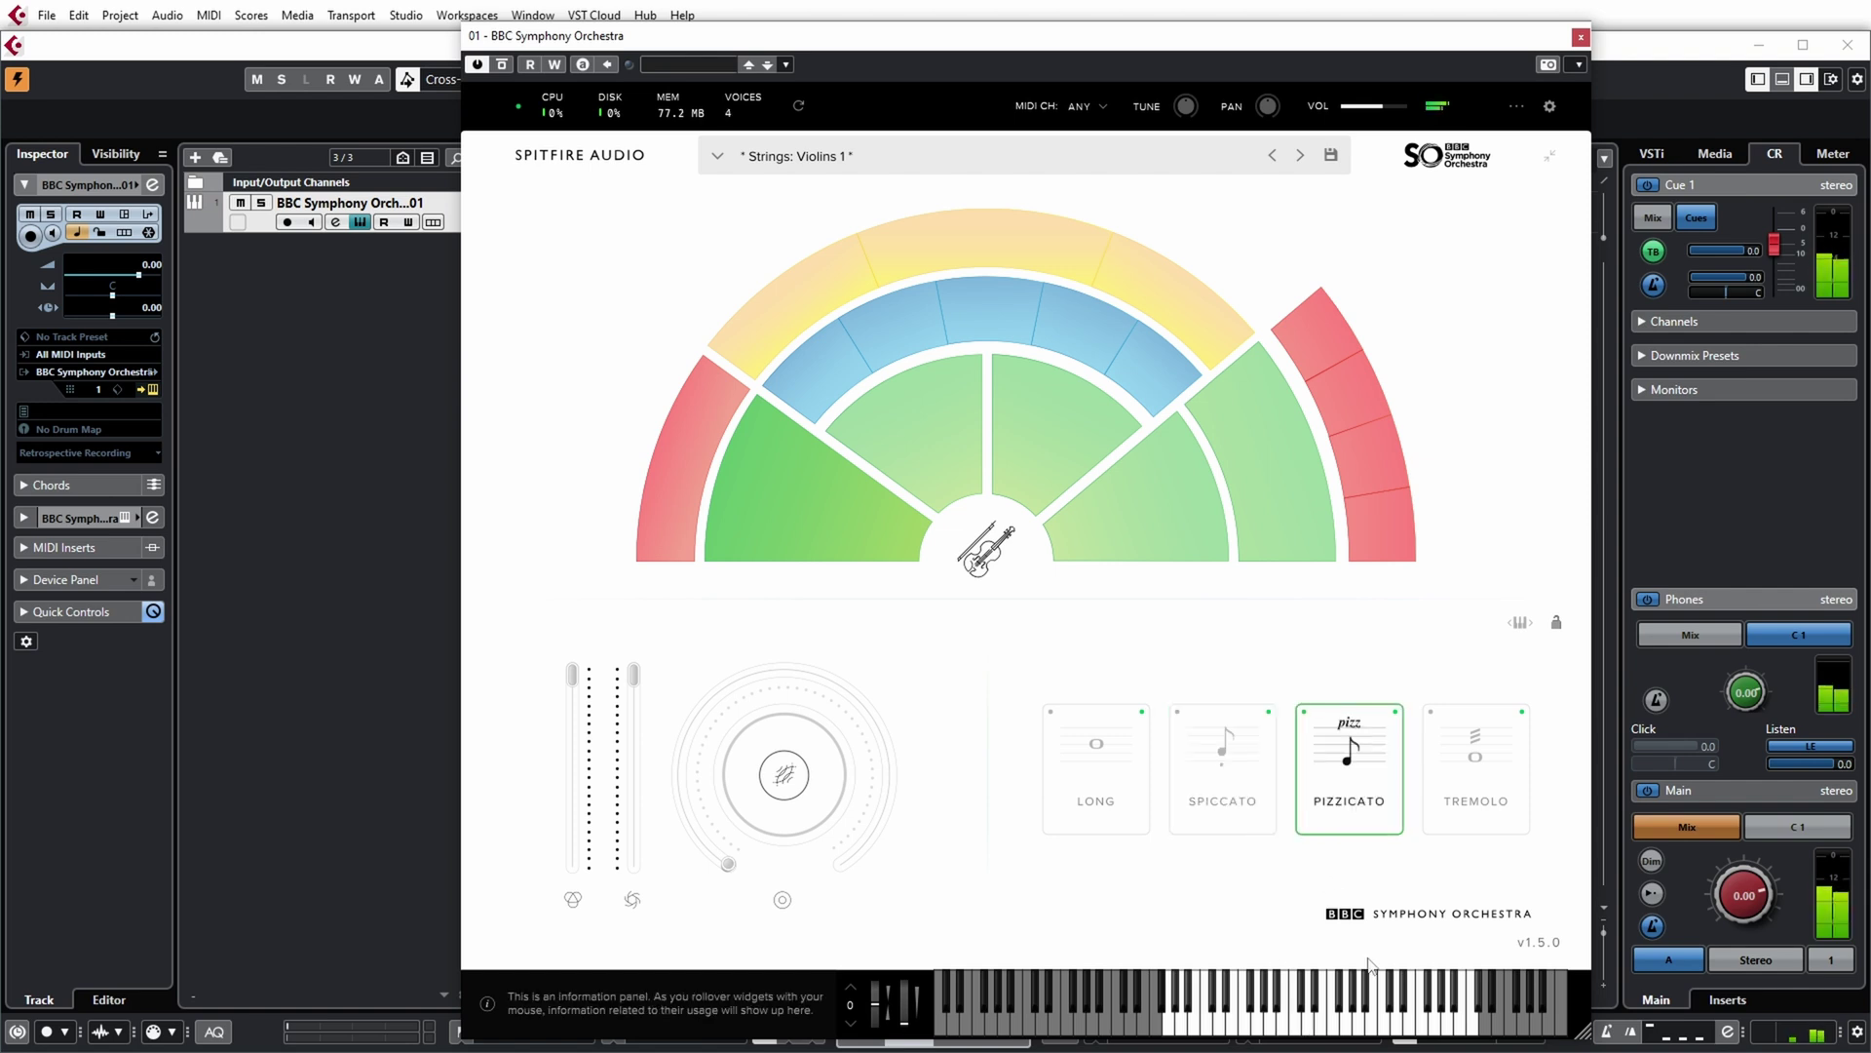
pyautogui.click(1298, 1031)
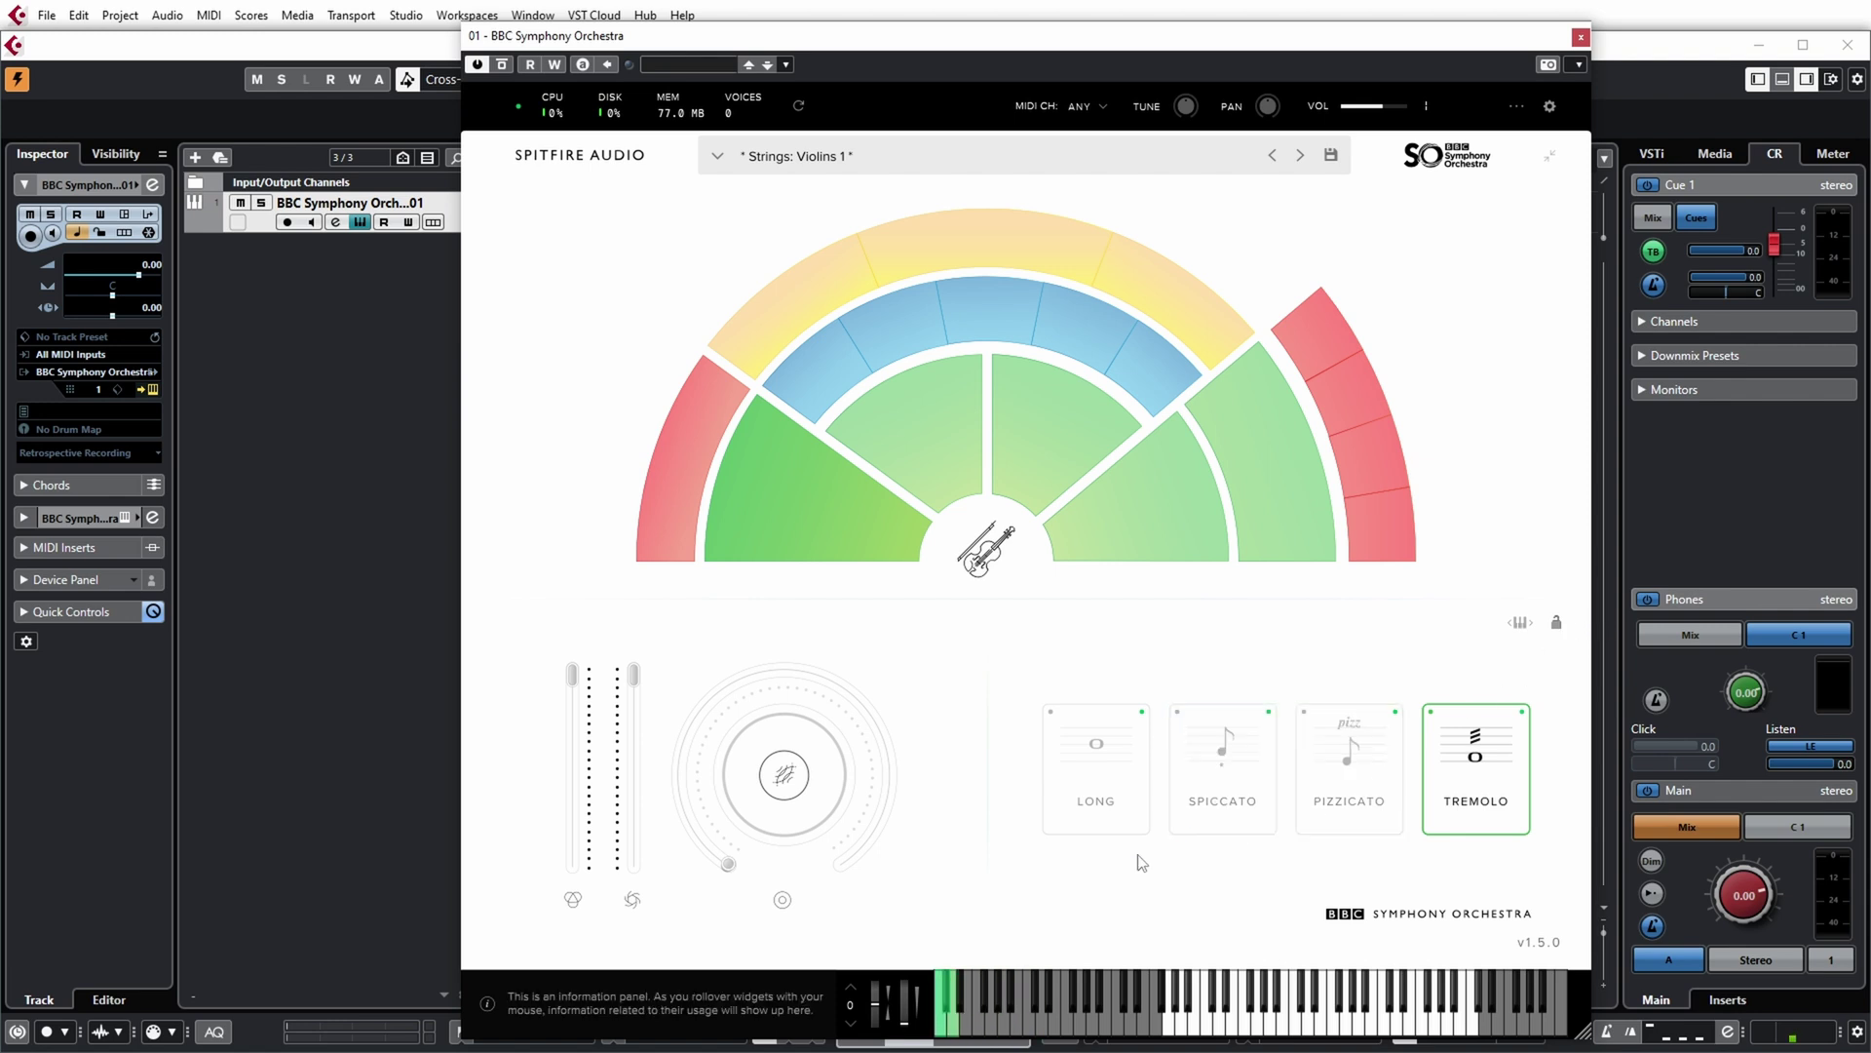
pyautogui.click(728, 866)
# Click through Violins 2, Violas, Bassoons, Clarinets and percussion to reach Tenor Trombones a3.
pyautogui.click(910, 429)
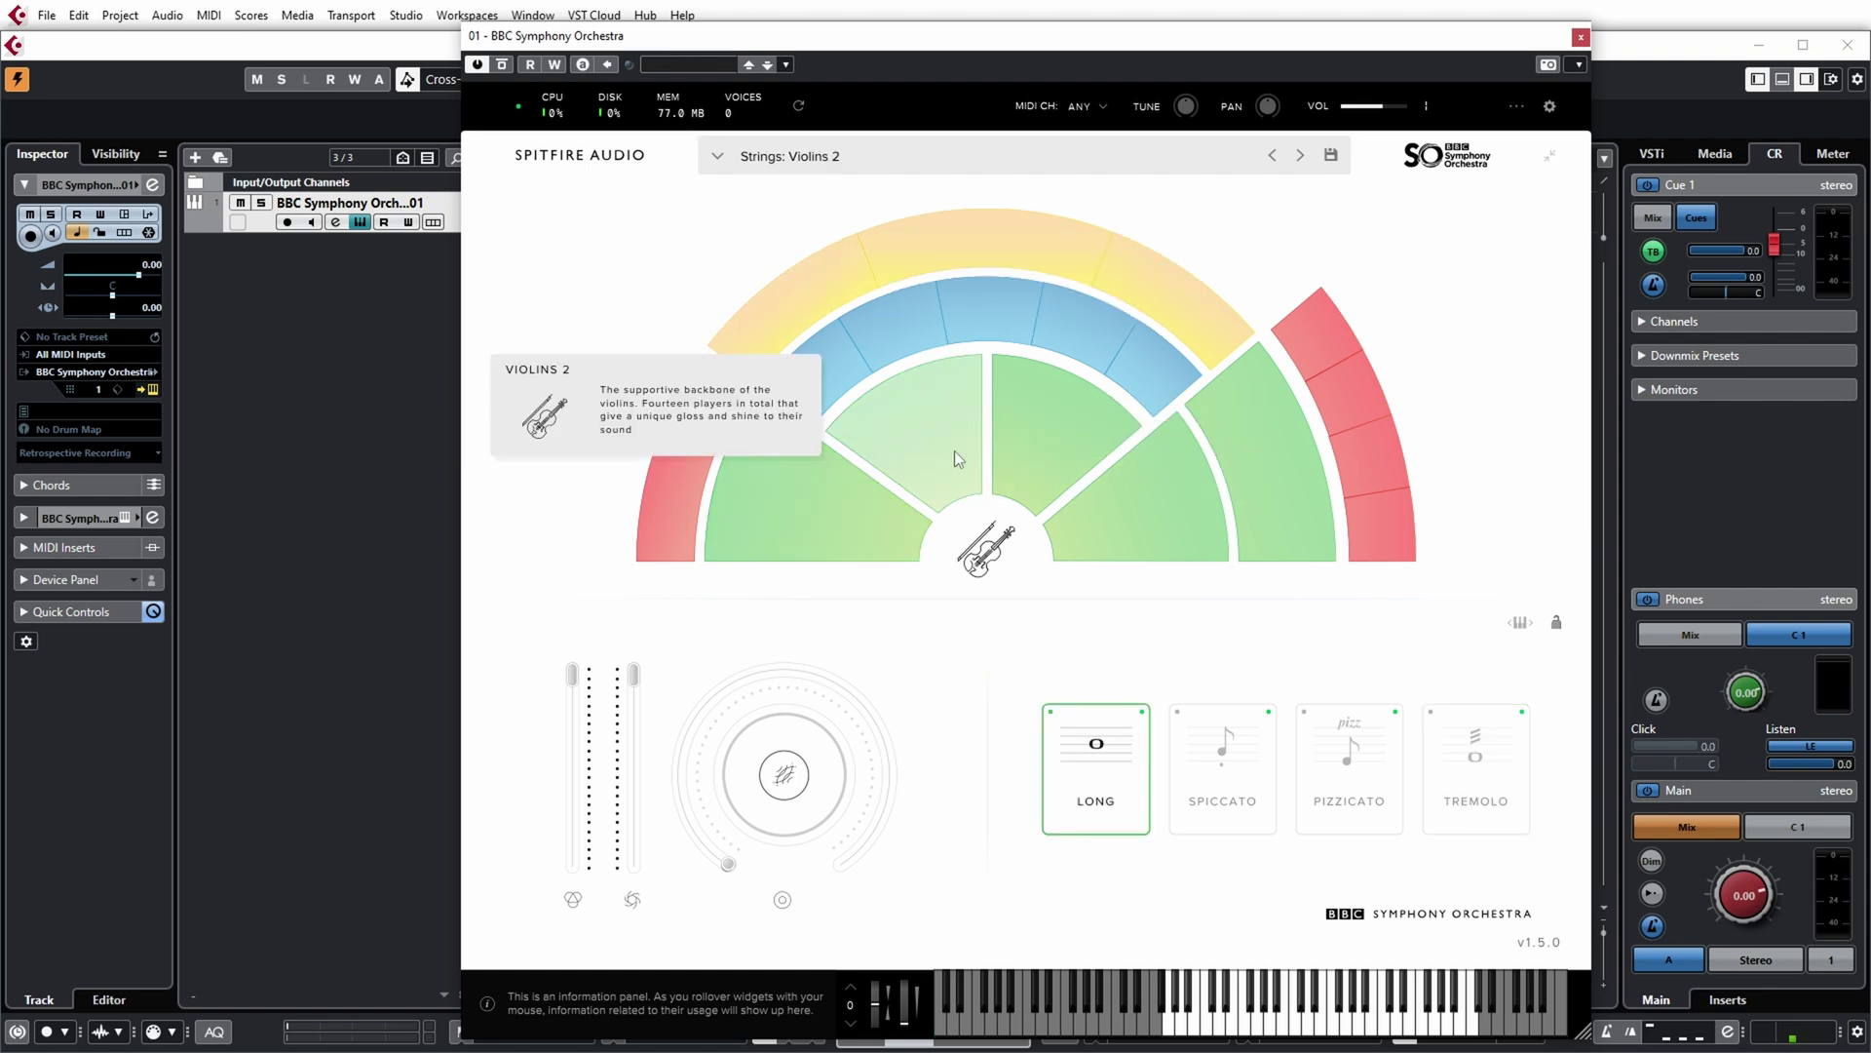
pyautogui.click(1055, 423)
pyautogui.click(1126, 347)
pyautogui.click(1090, 323)
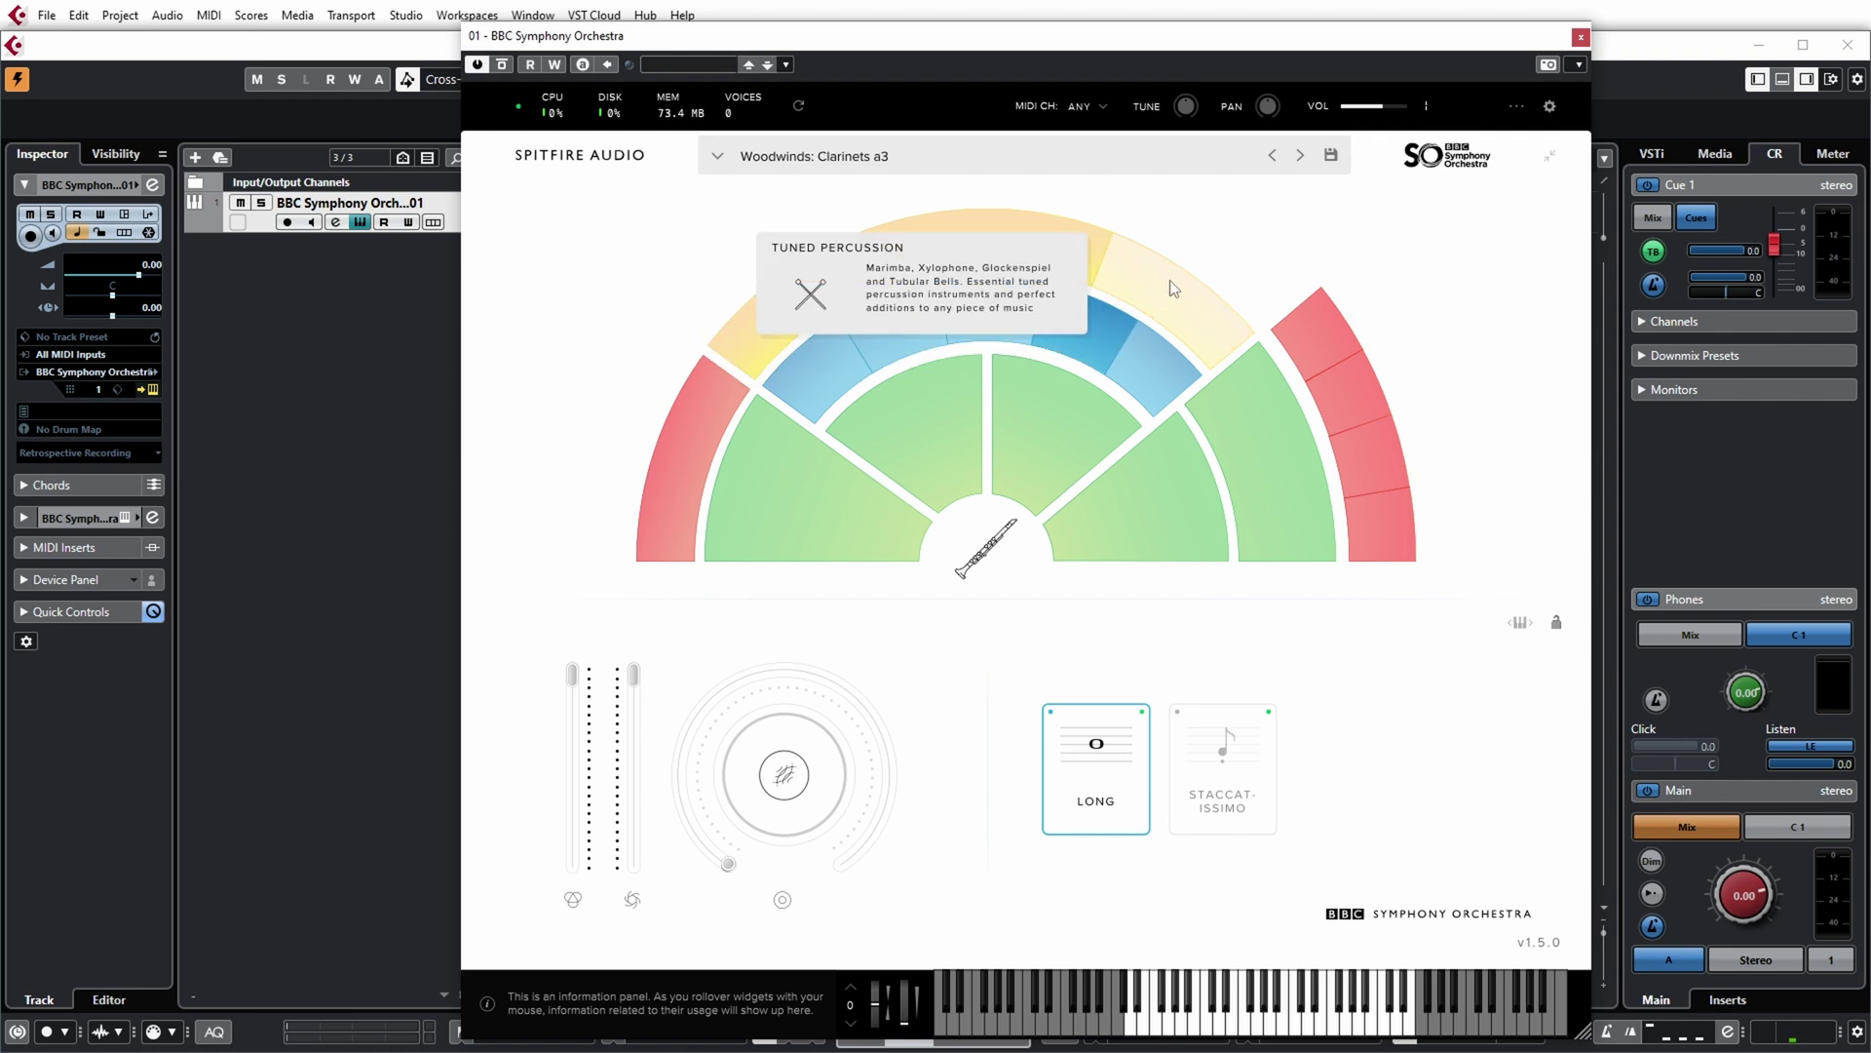
pyautogui.click(1170, 279)
pyautogui.click(1061, 253)
pyautogui.click(1351, 390)
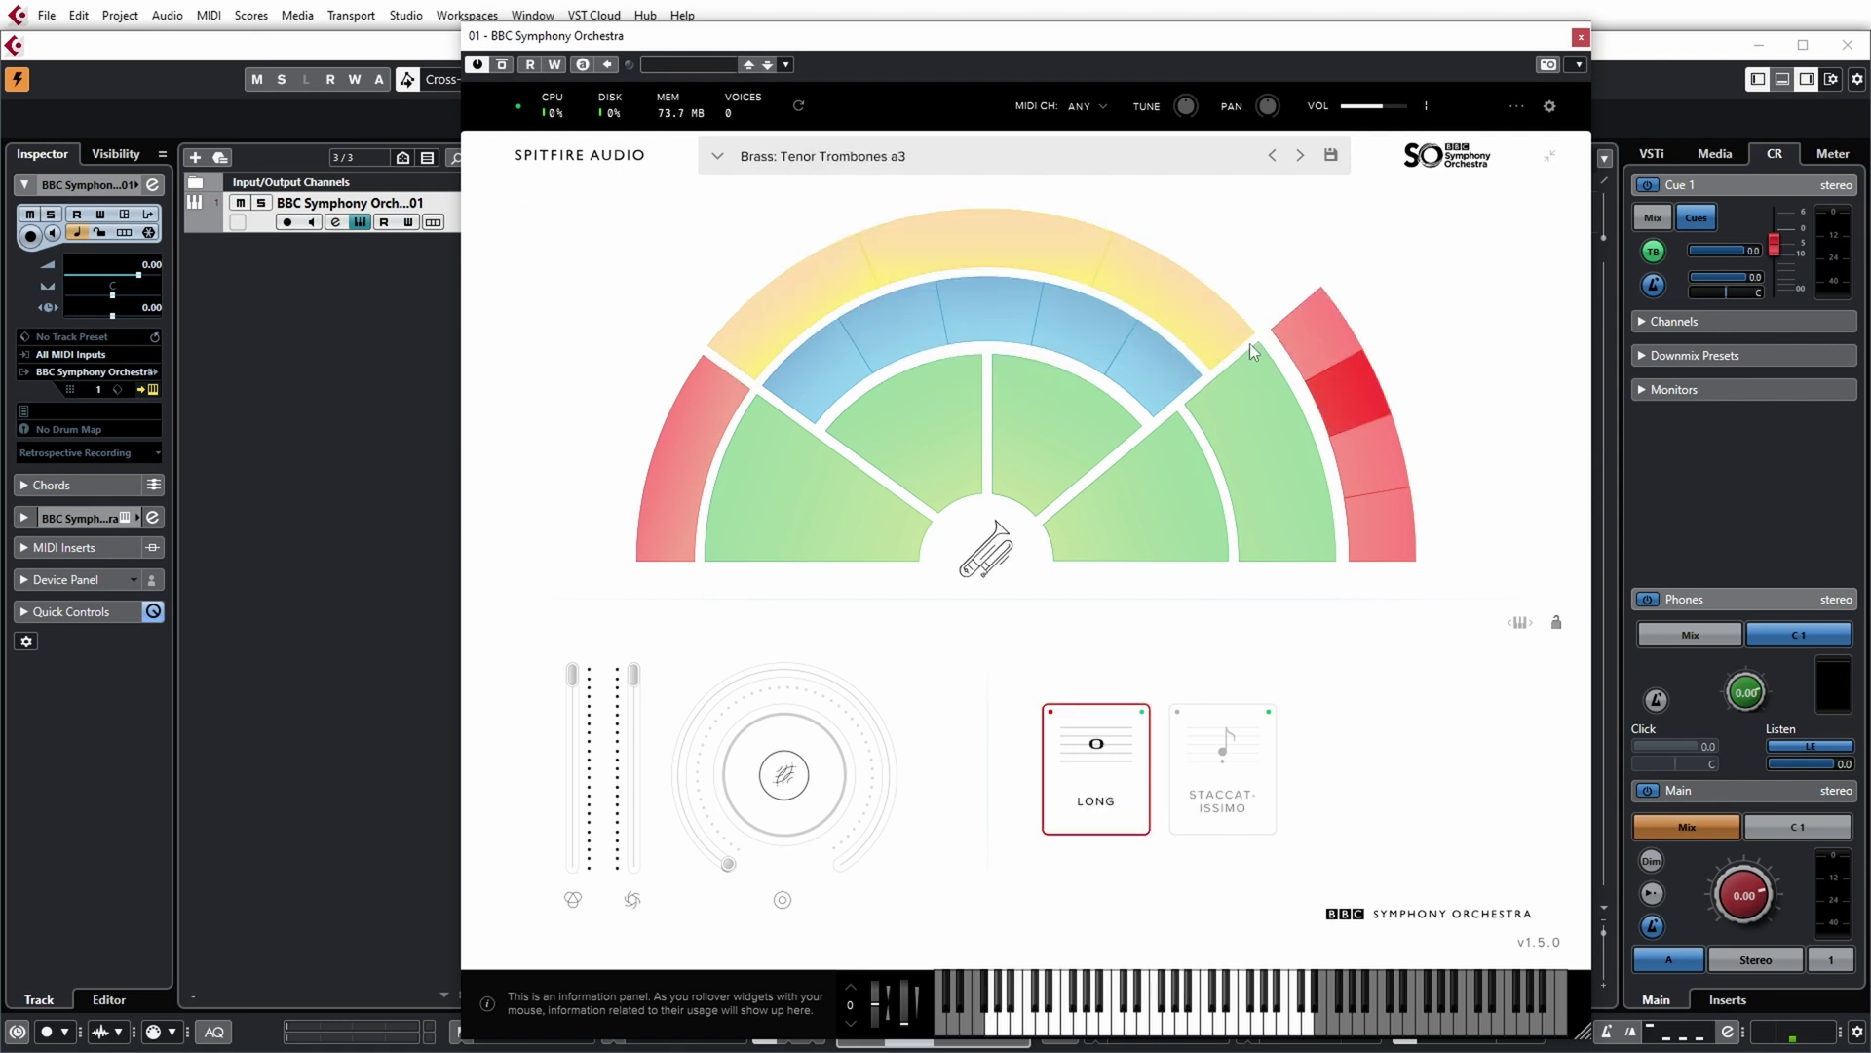
# Keep the plugin's MIDI channel set to ANY.
pyautogui.click(1104, 103)
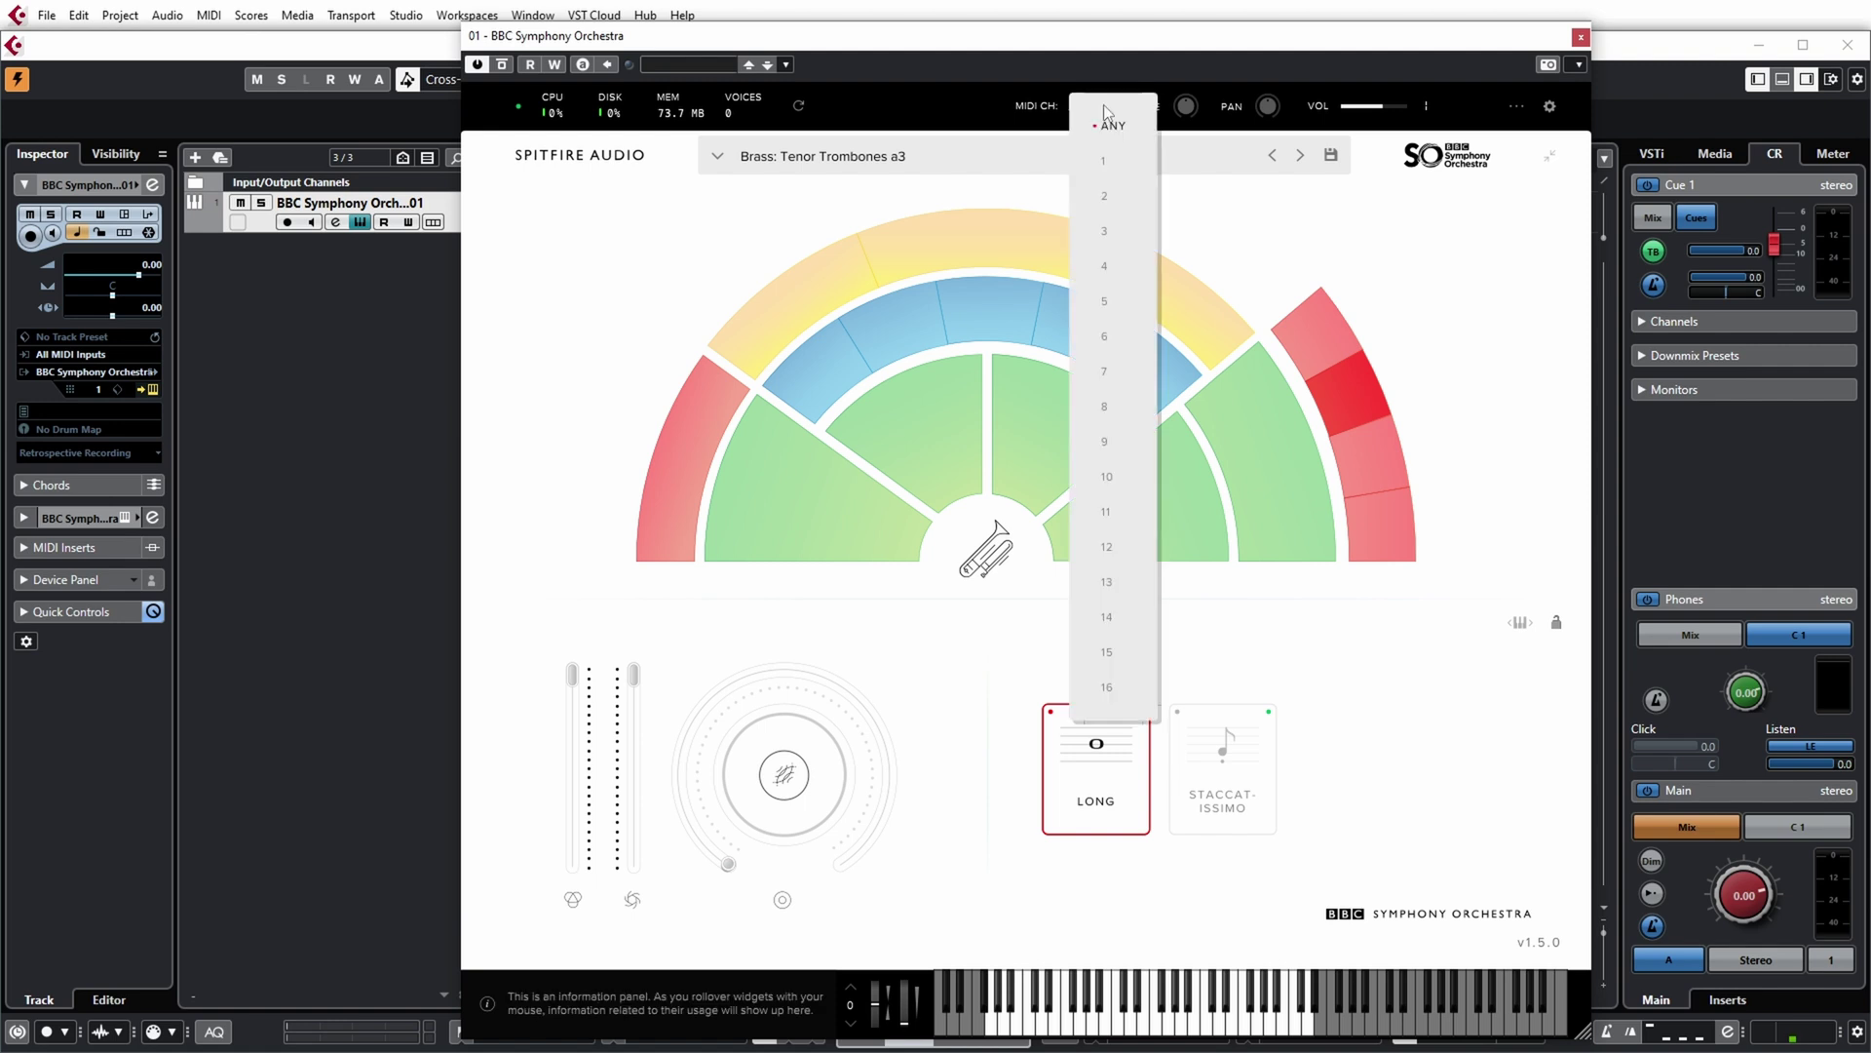
pyautogui.click(1111, 125)
pyautogui.moveTo(1189, 110)
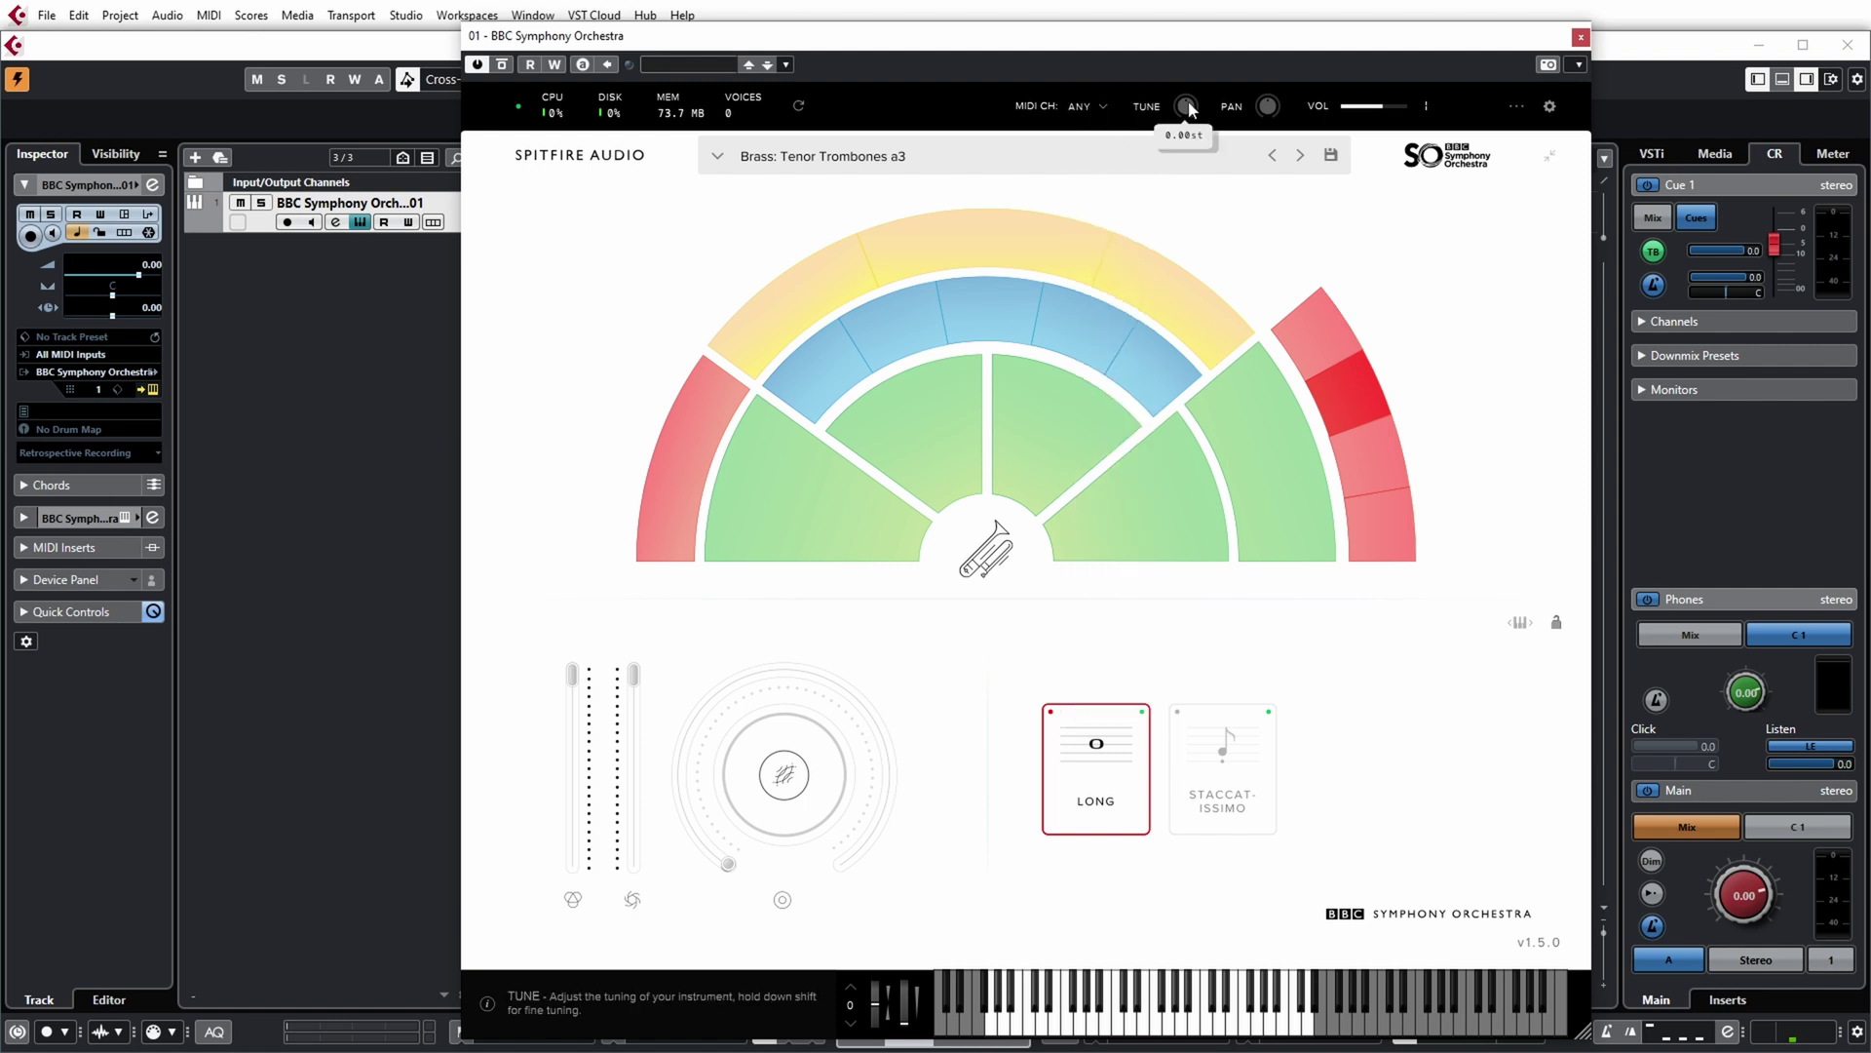
pyautogui.moveTo(1270, 121)
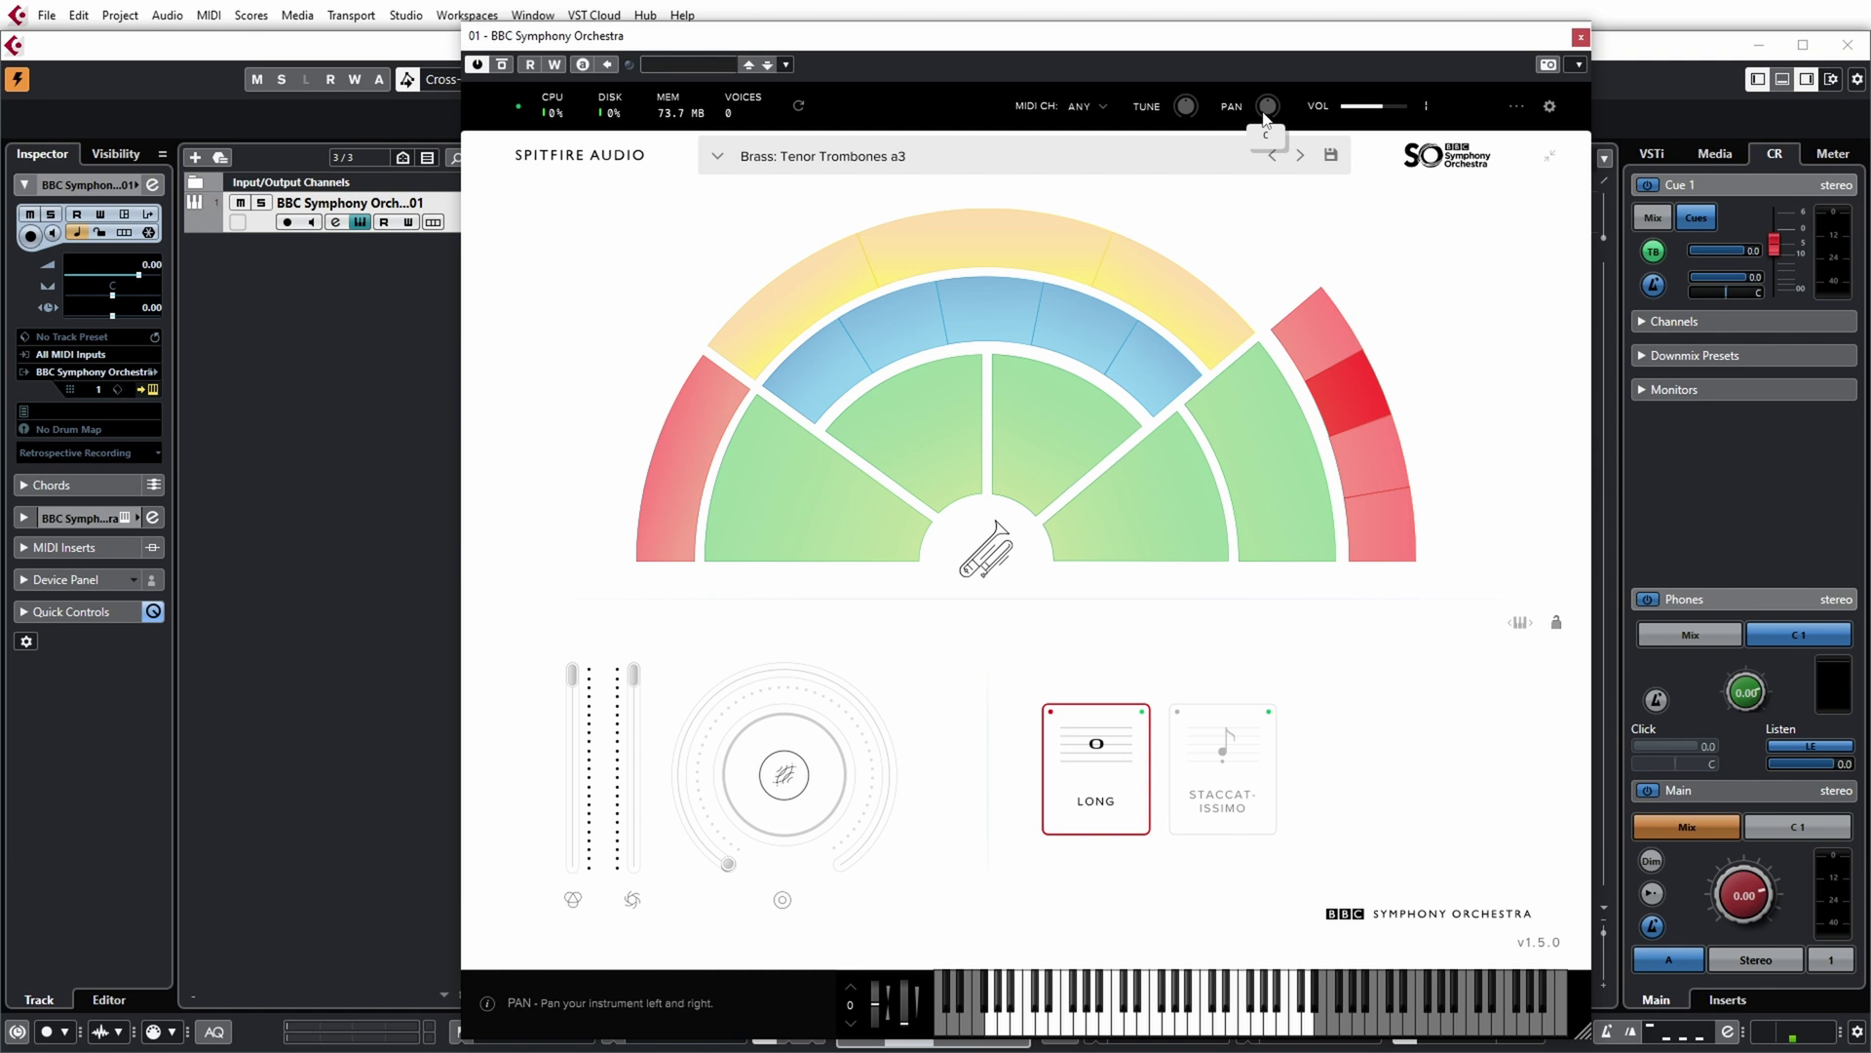
# Look over the dynamics/velocity mapping options, then view the Interface settings page.
pyautogui.click(1426, 107)
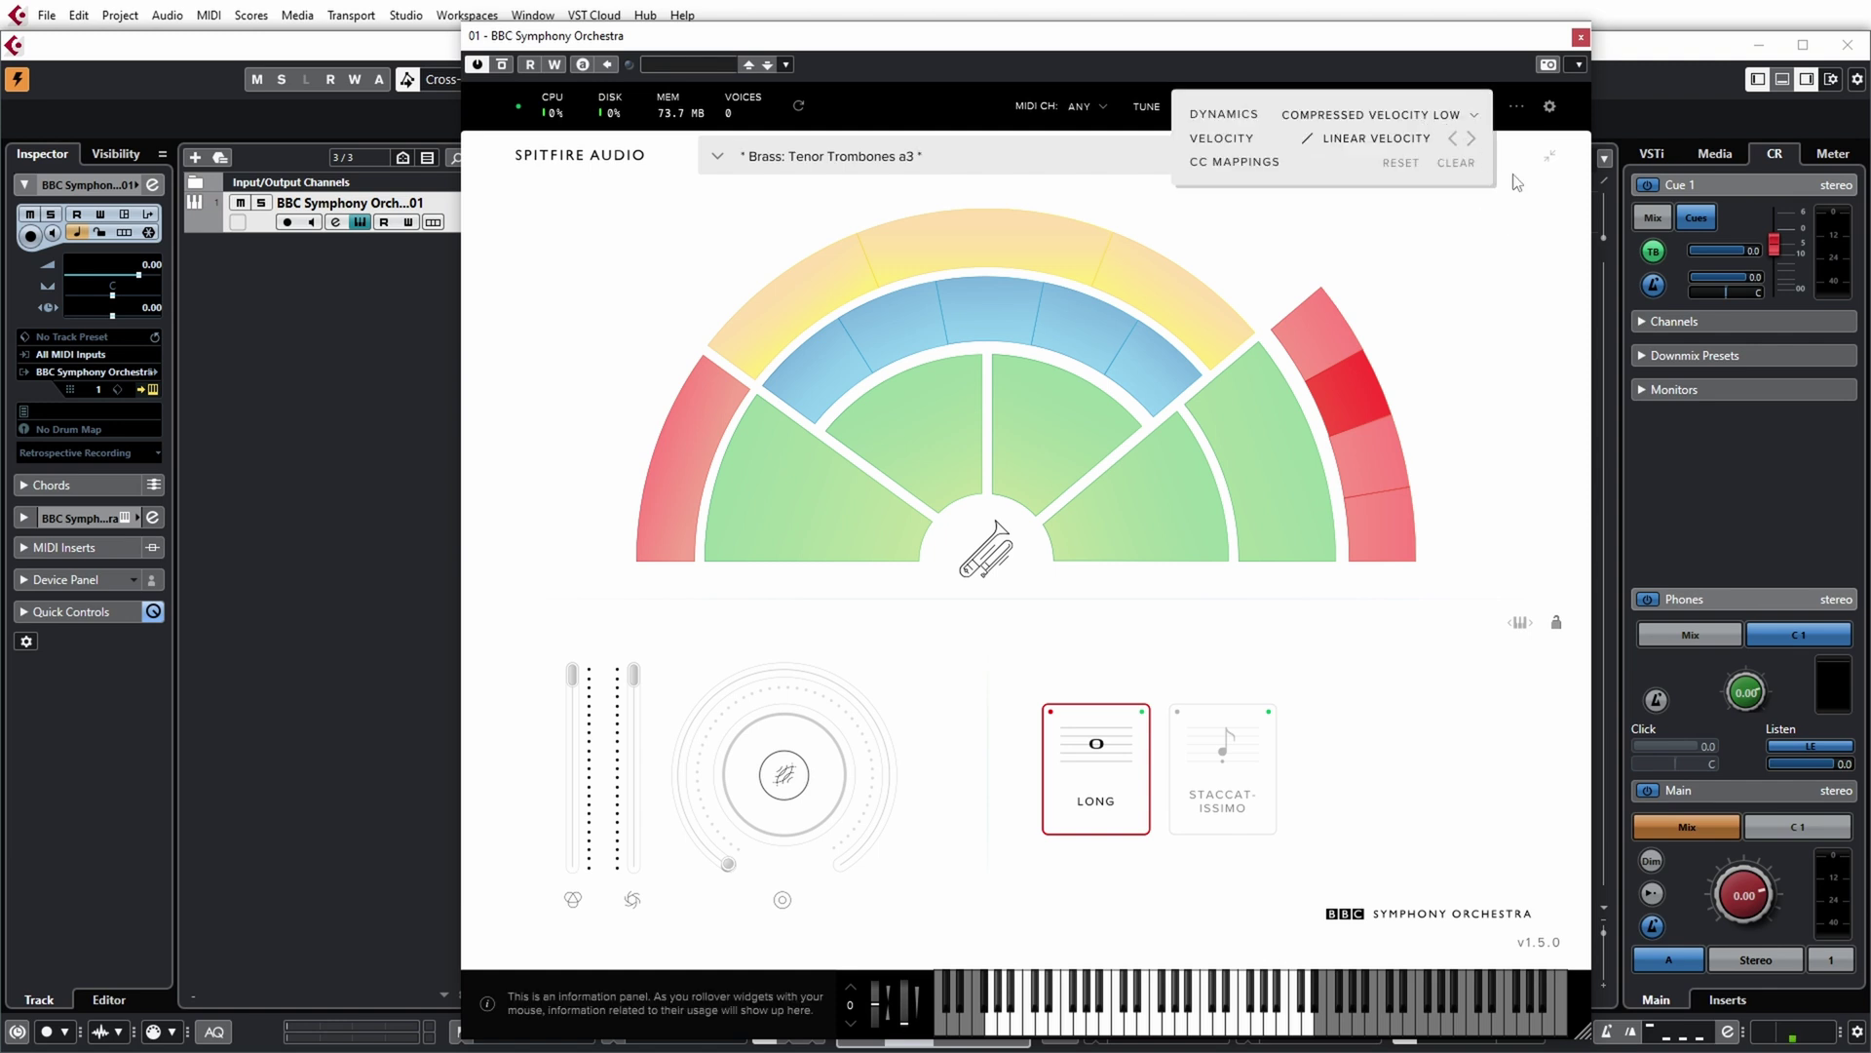
pyautogui.click(1516, 109)
pyautogui.click(1516, 109)
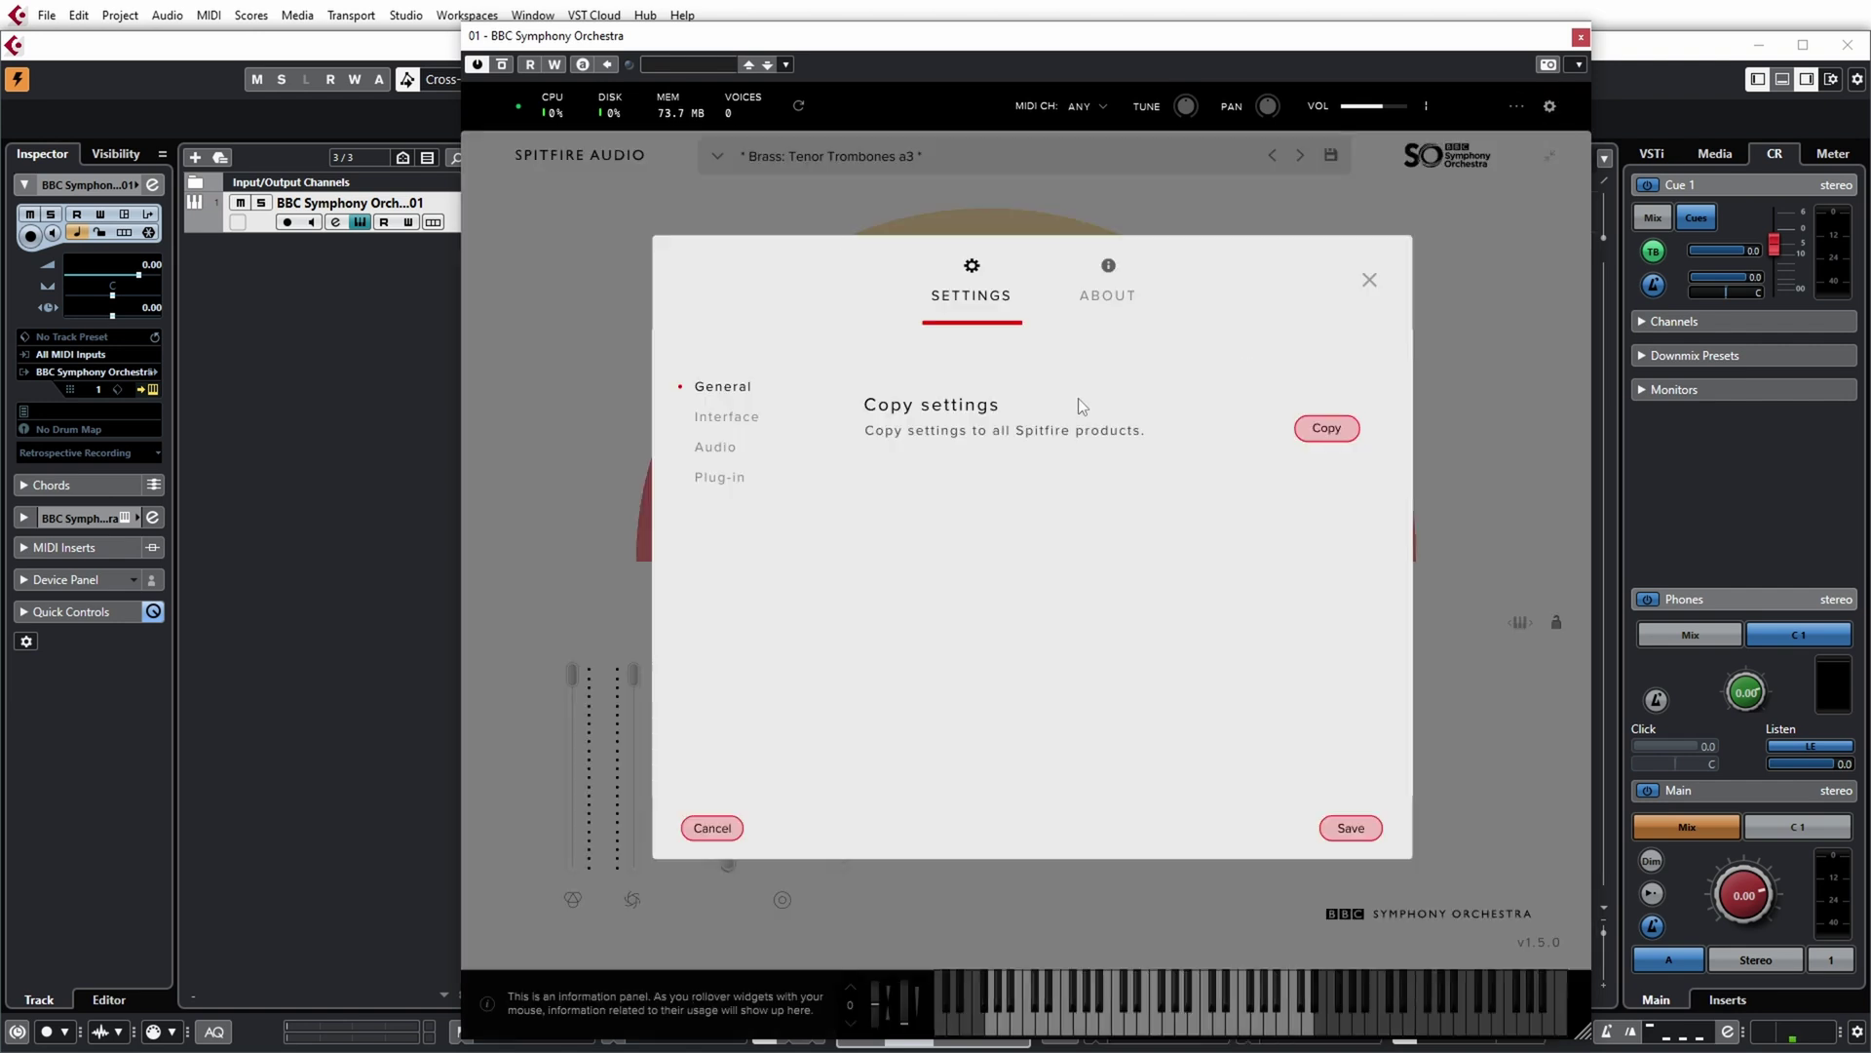
pyautogui.click(750, 417)
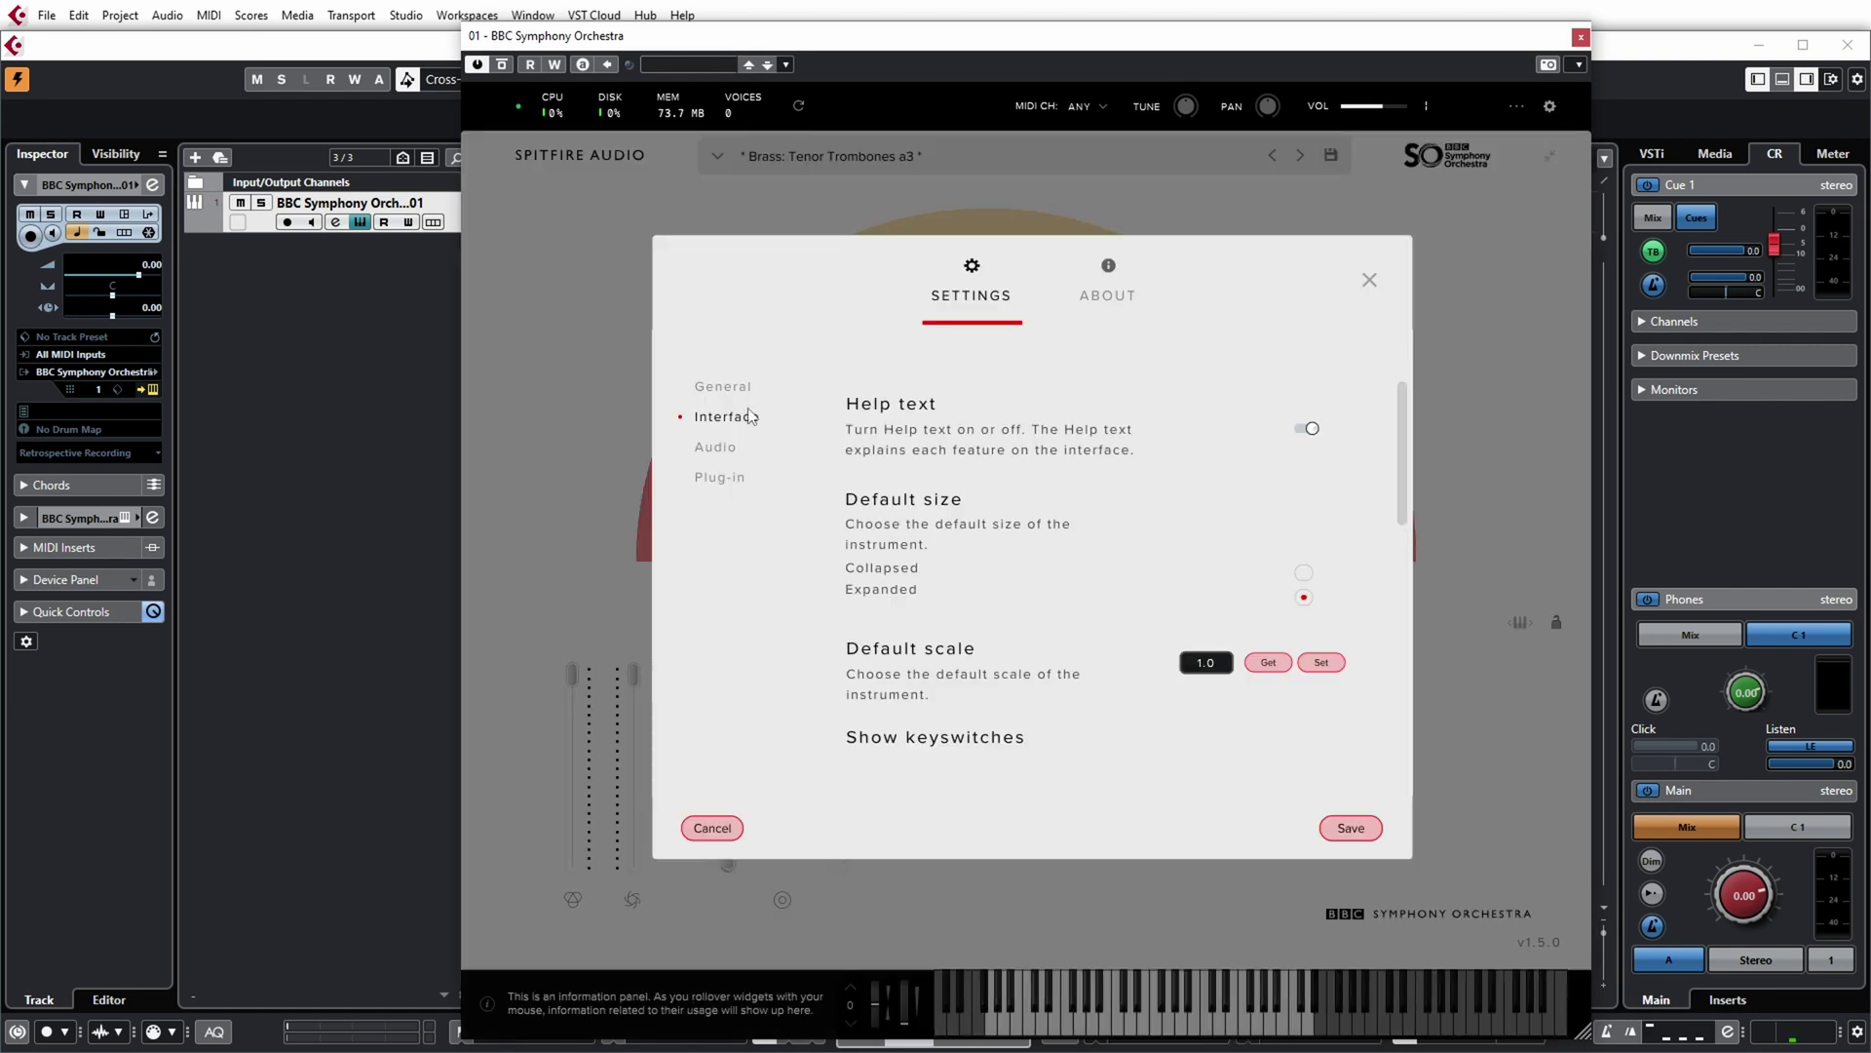
pyautogui.scroll(-5, 751, 419)
# Review the Audio settings, then list the default preset choices on the Plug-in page.
pyautogui.click(714, 448)
pyautogui.scroll(-5, 911, 459)
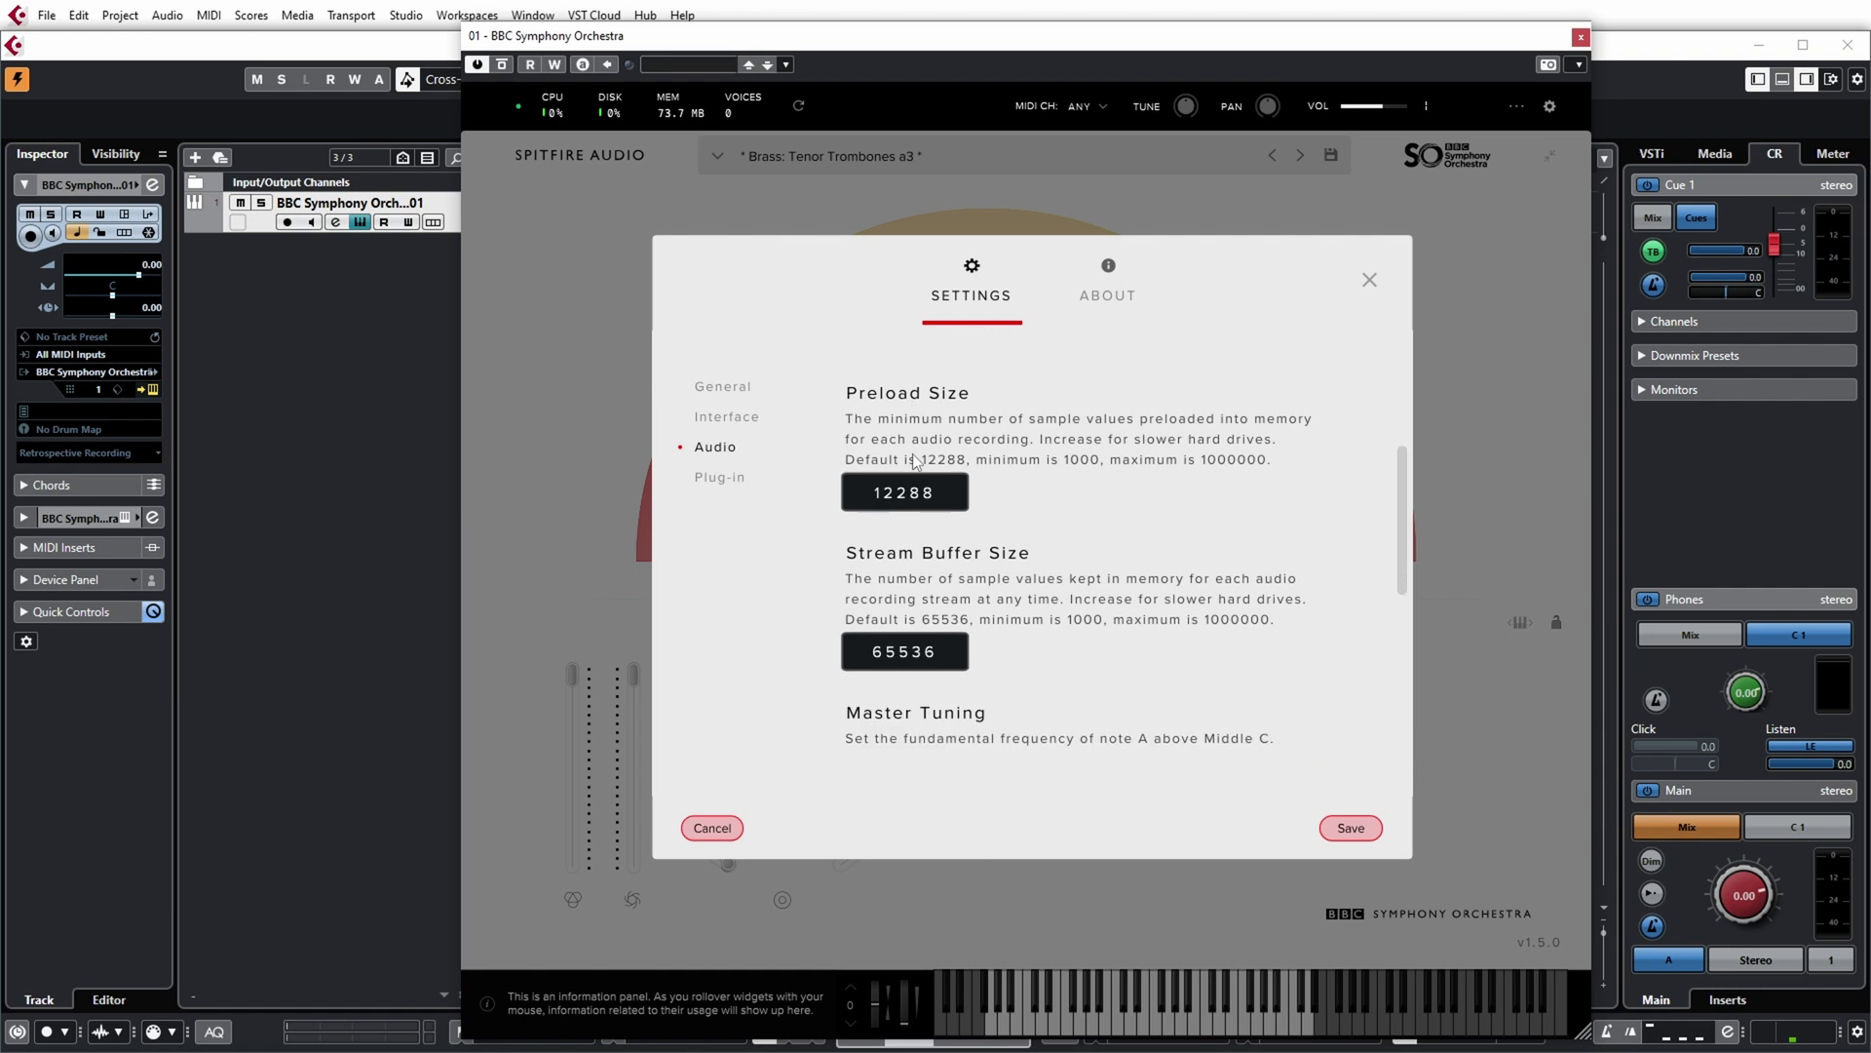
pyautogui.scroll(5, 894, 511)
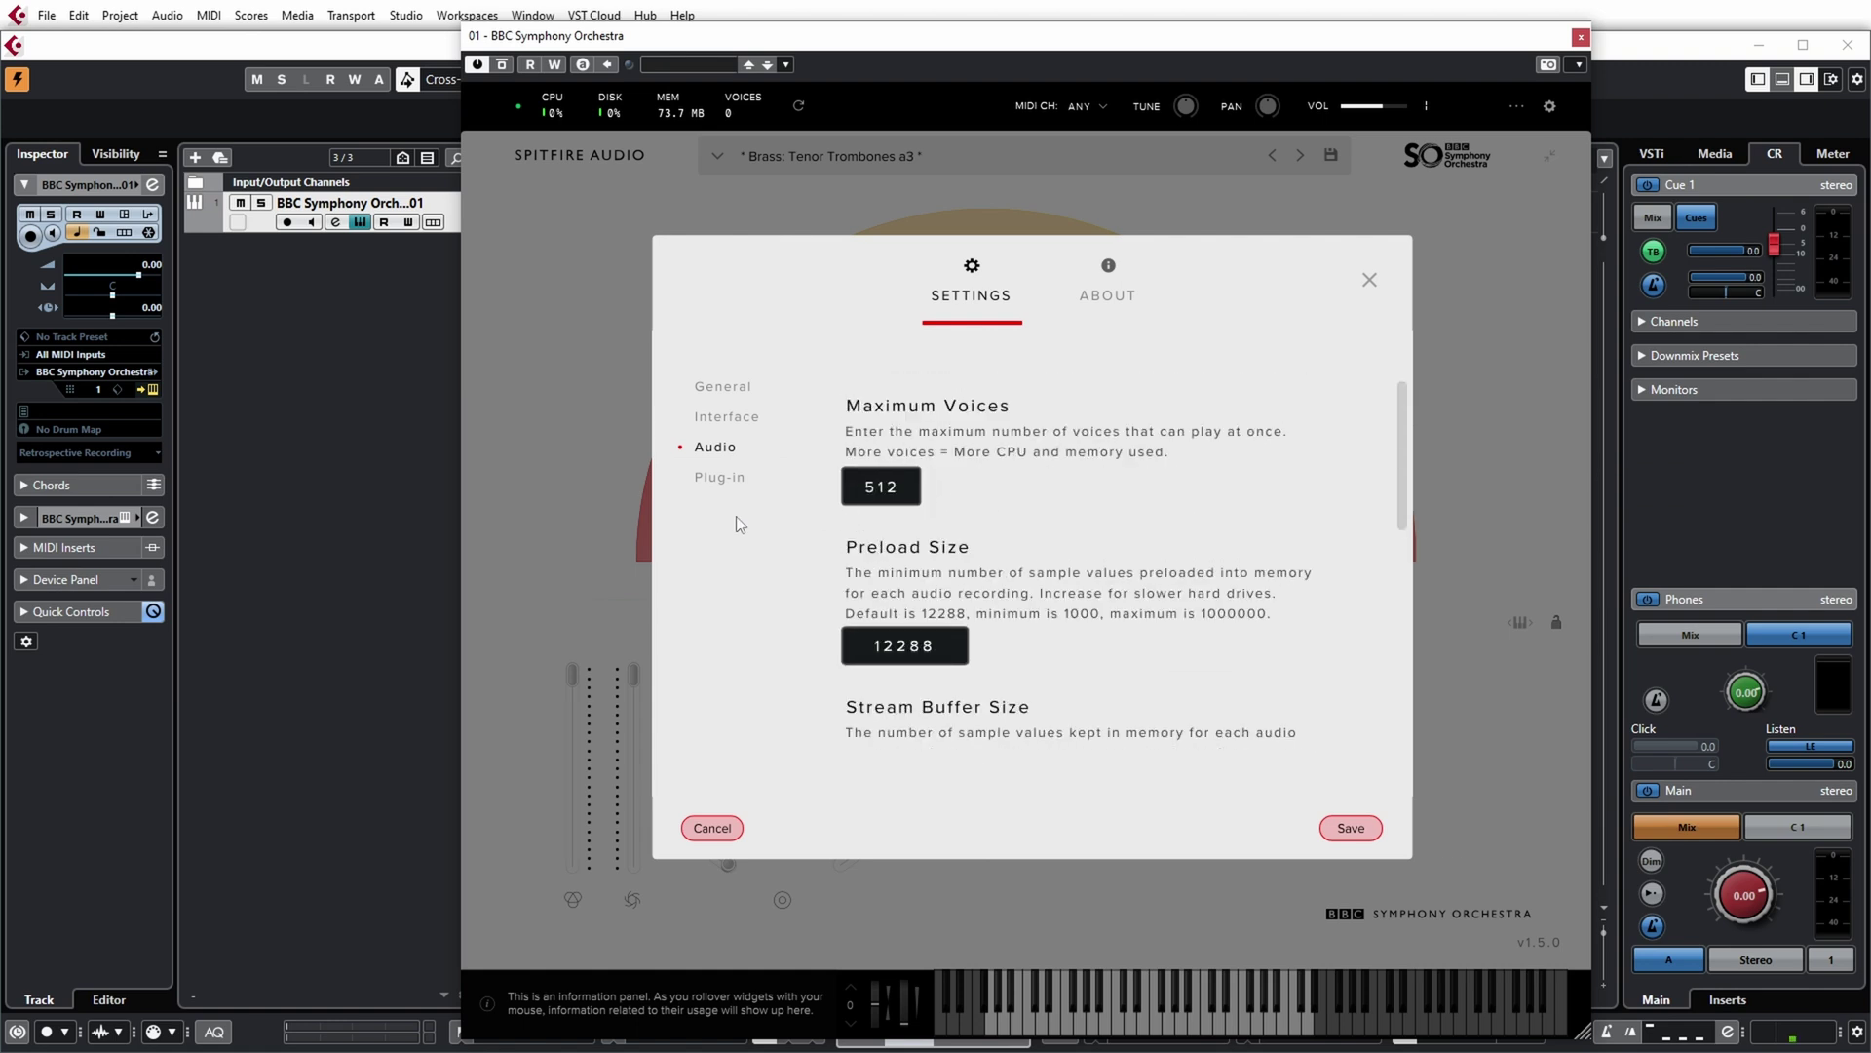
pyautogui.click(717, 476)
pyautogui.click(1133, 494)
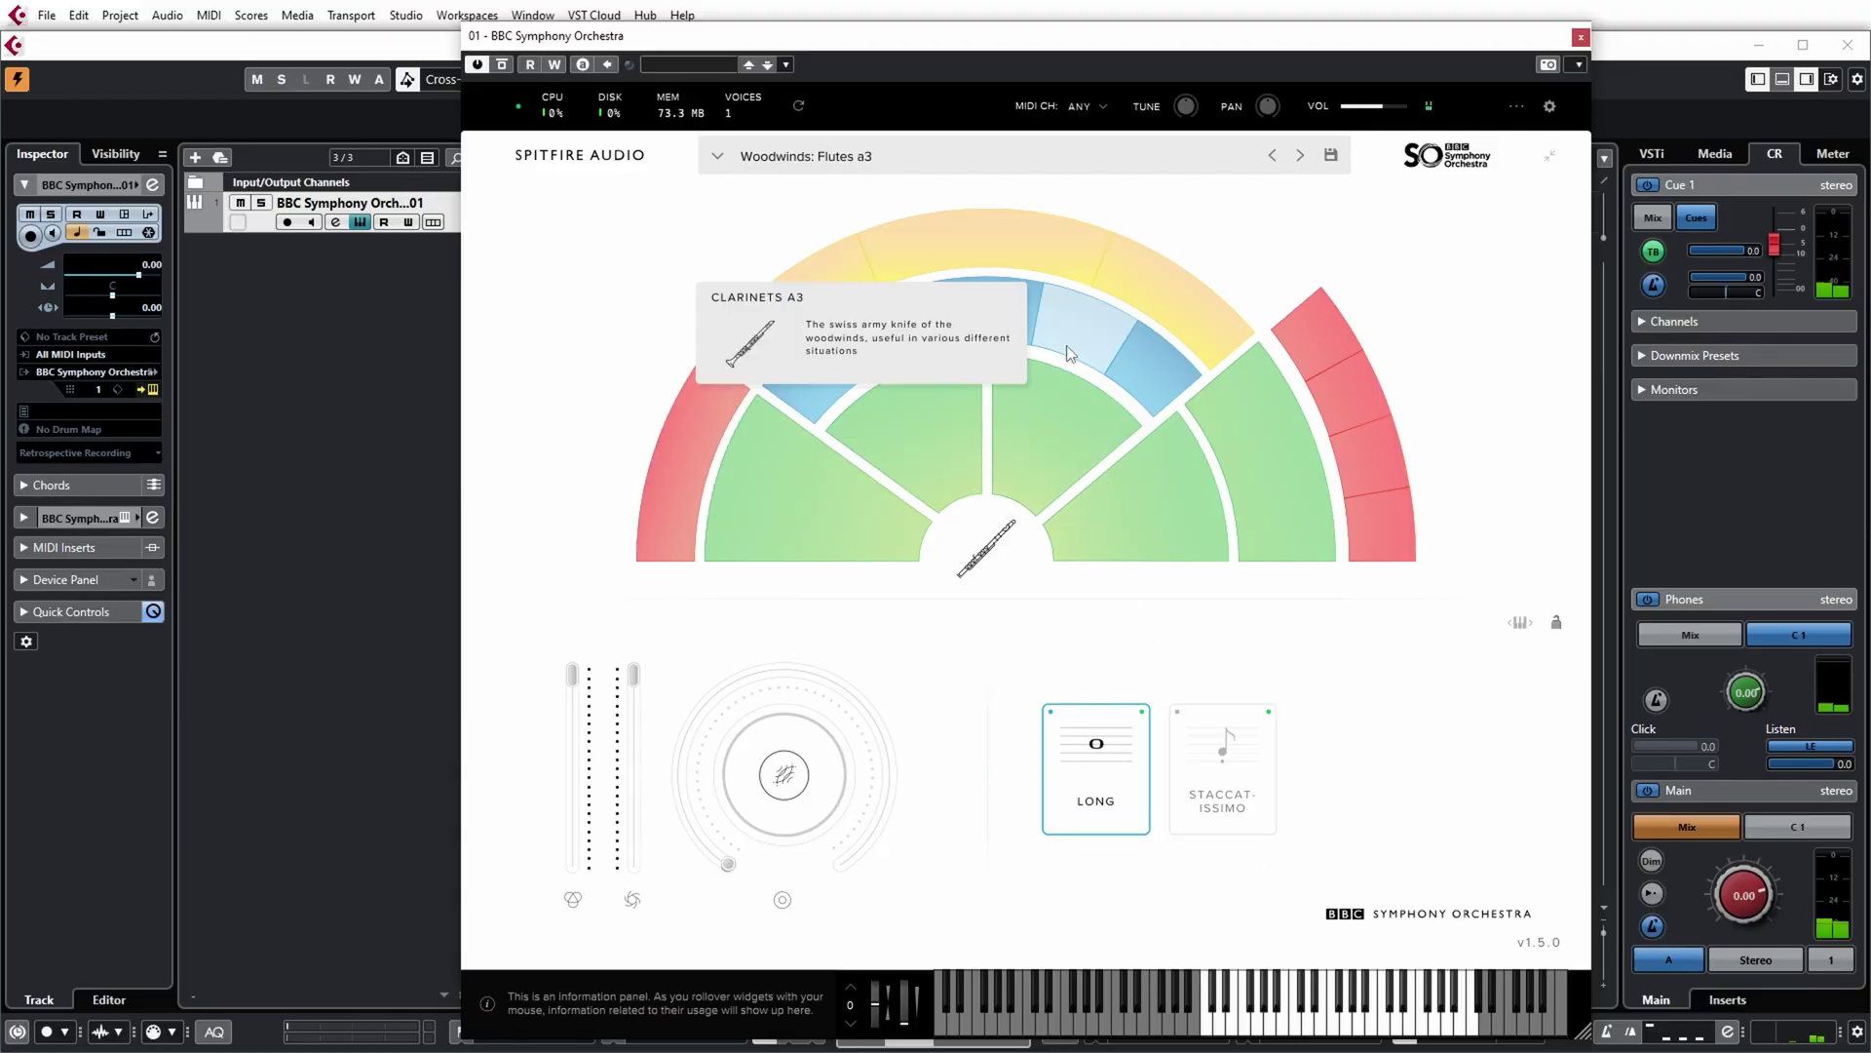
# Play a note on Clarinets a3, then on Harp and Celeste.
pyautogui.click(1082, 310)
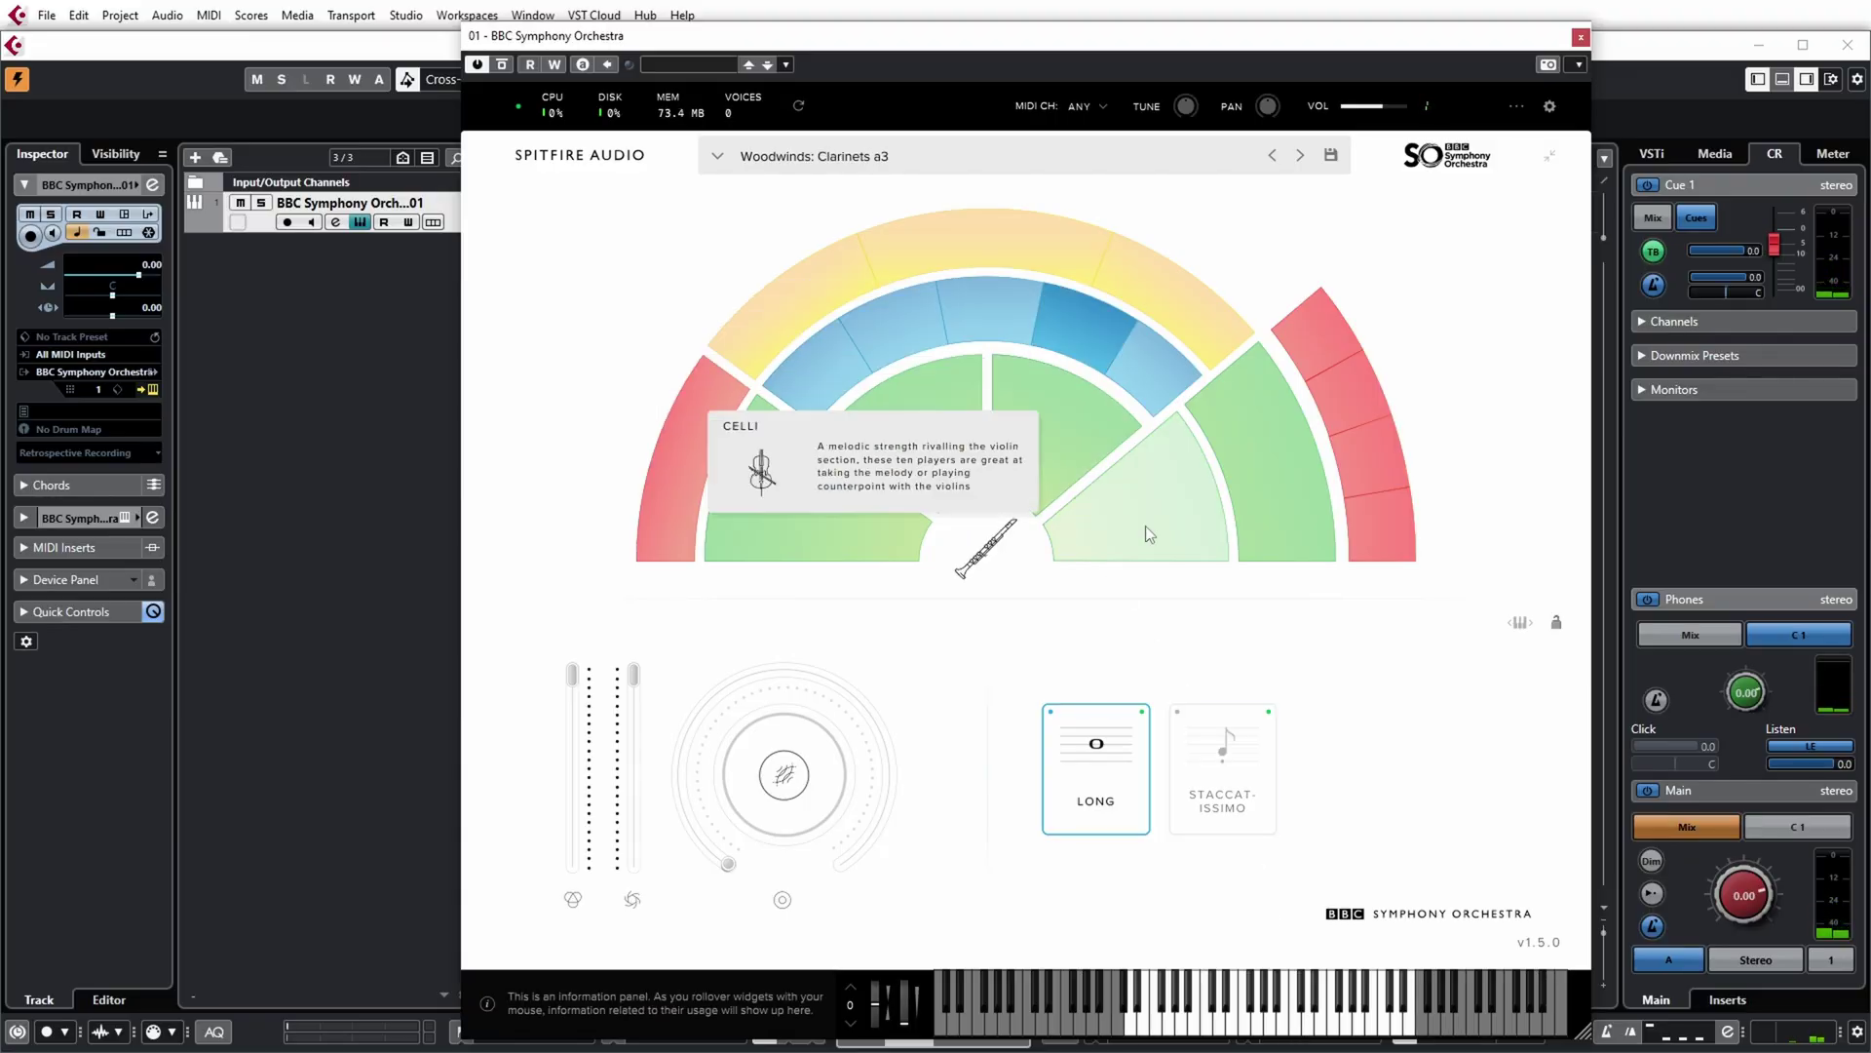
pyautogui.click(1256, 1029)
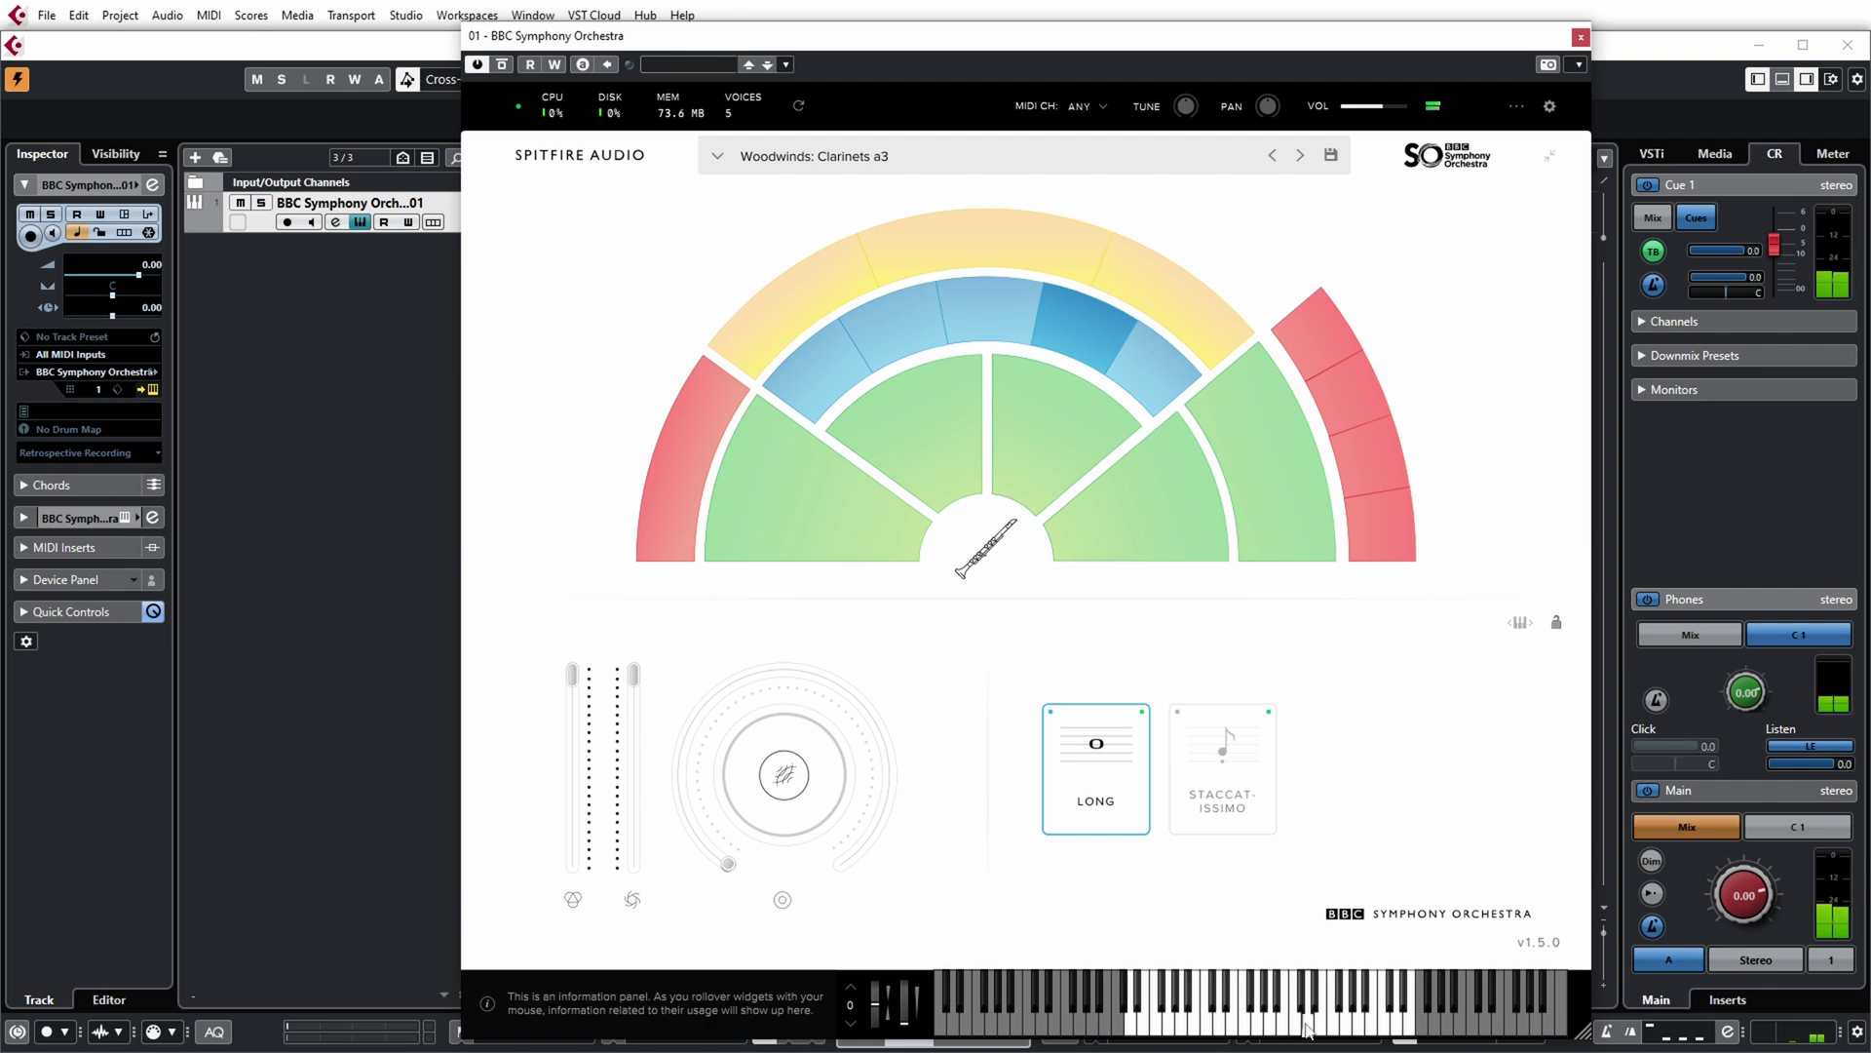
pyautogui.click(800, 292)
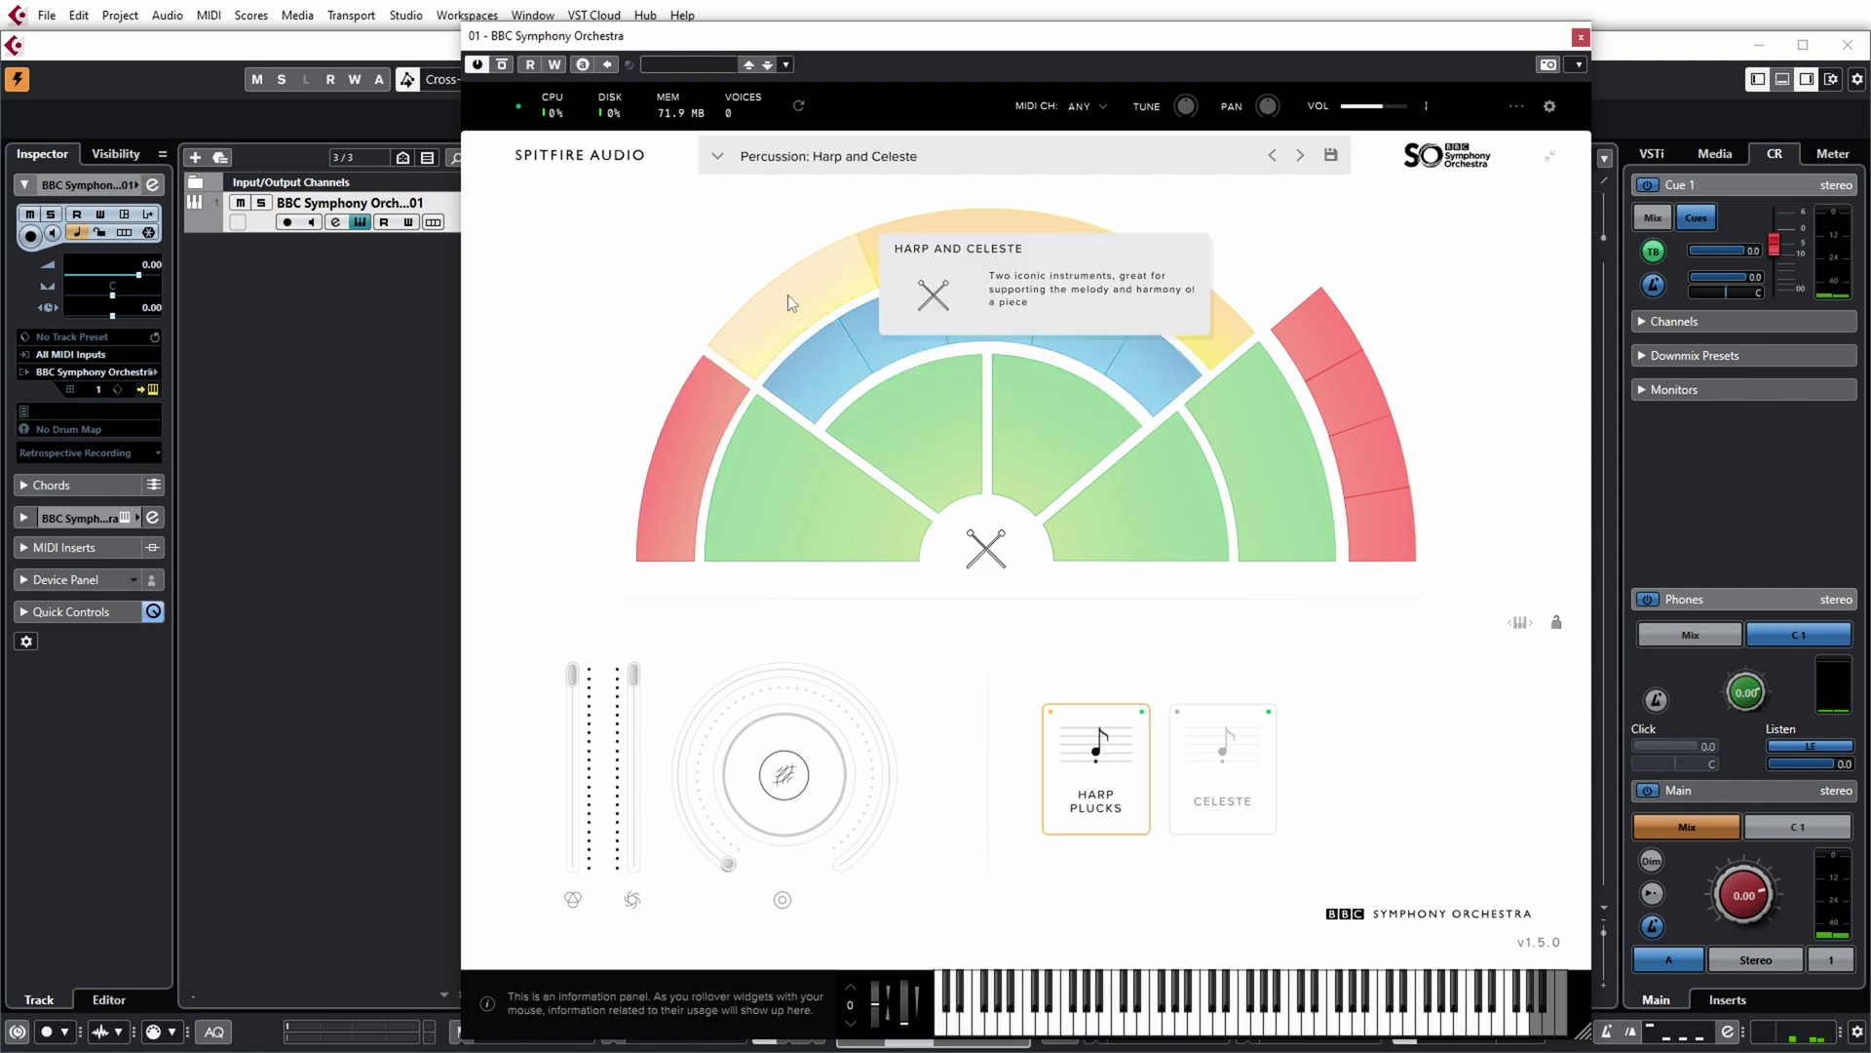
pyautogui.click(1208, 1031)
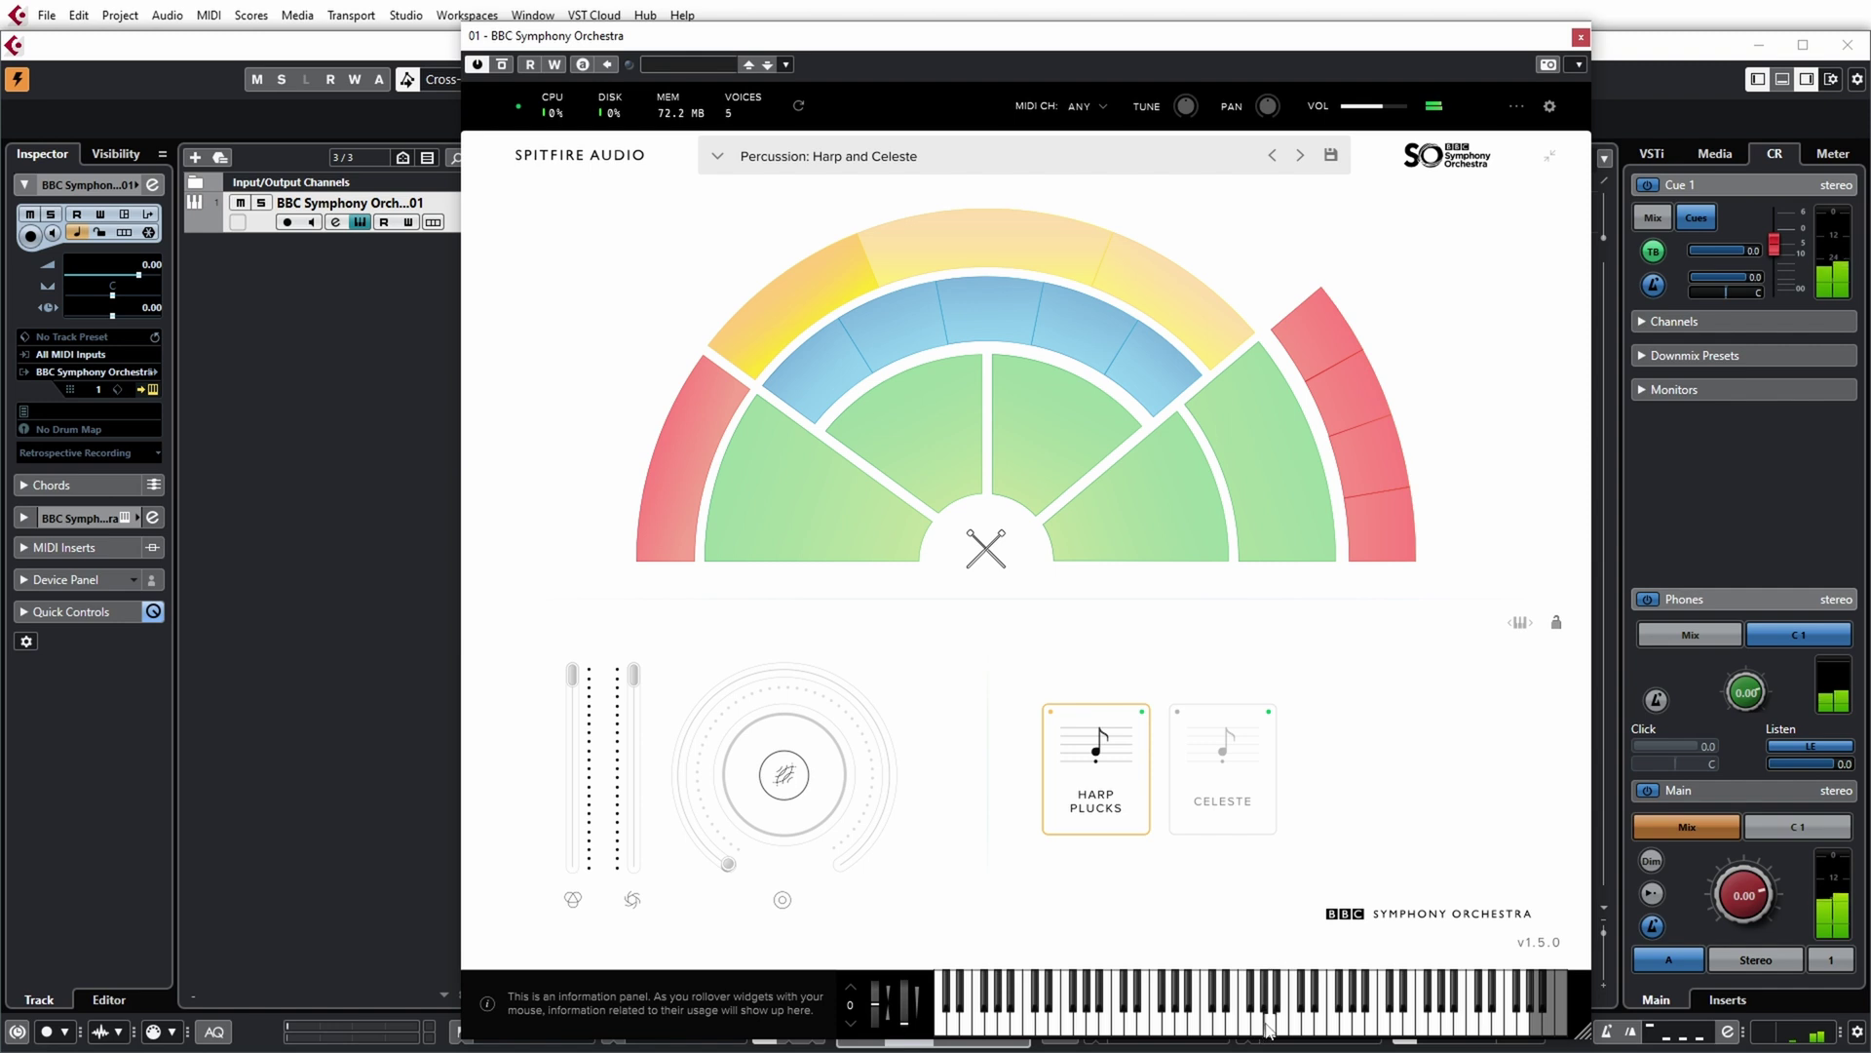
# Load Percussion, play several timpani hits, and switch to Untuned Percussion.
pyautogui.click(1041, 278)
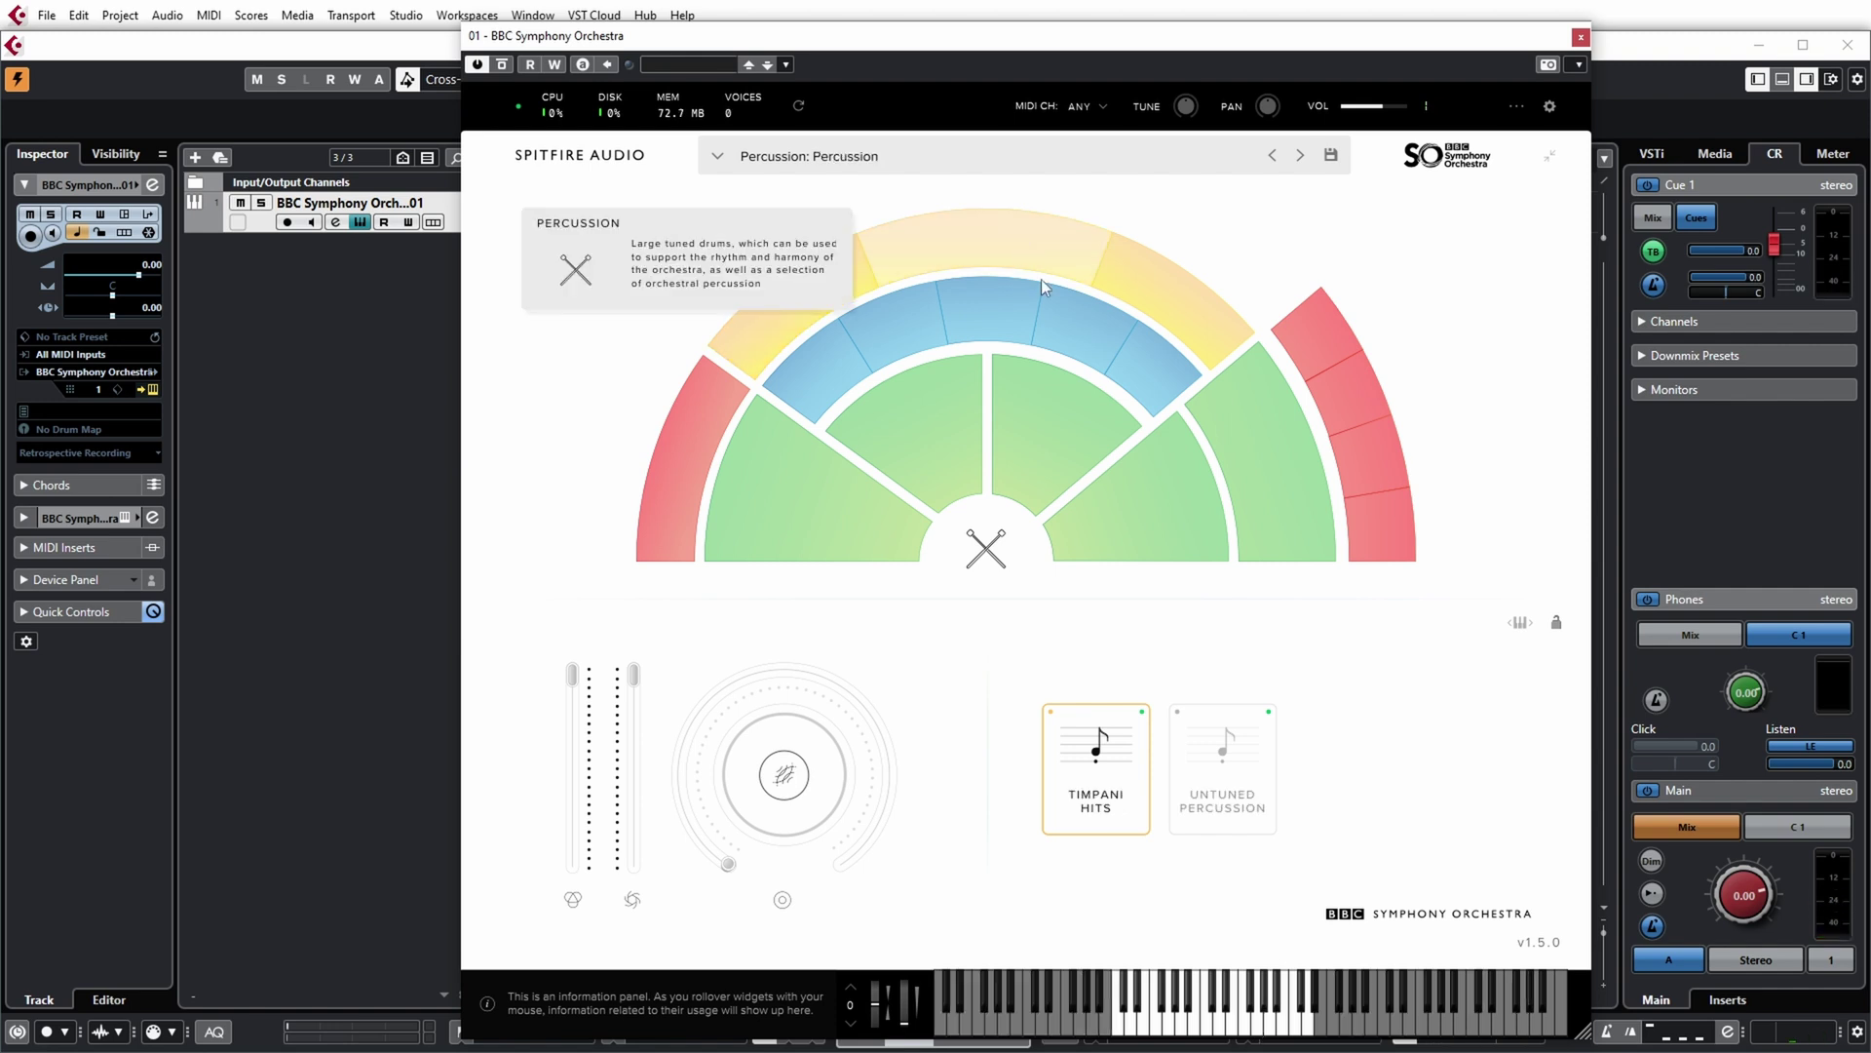
pyautogui.click(1185, 1032)
pyautogui.click(1207, 1031)
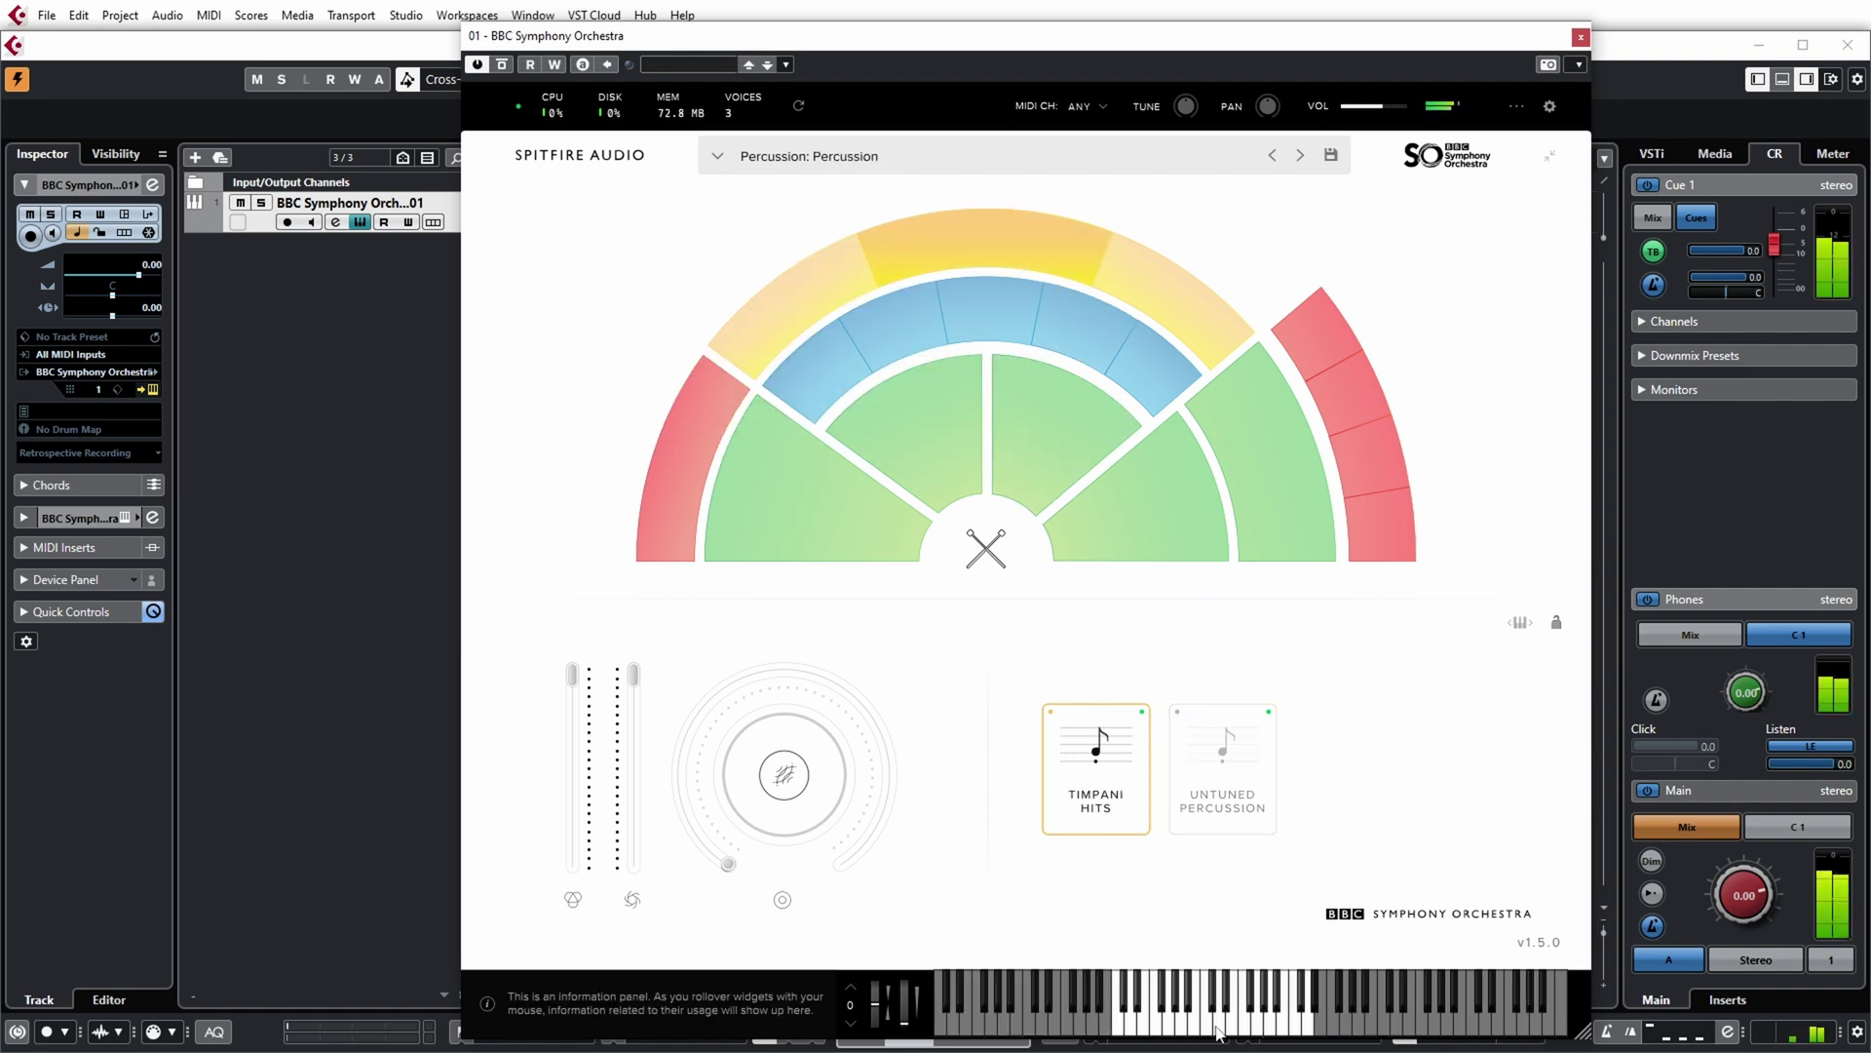
pyautogui.click(1220, 1032)
pyautogui.click(1263, 1028)
pyautogui.click(1206, 1031)
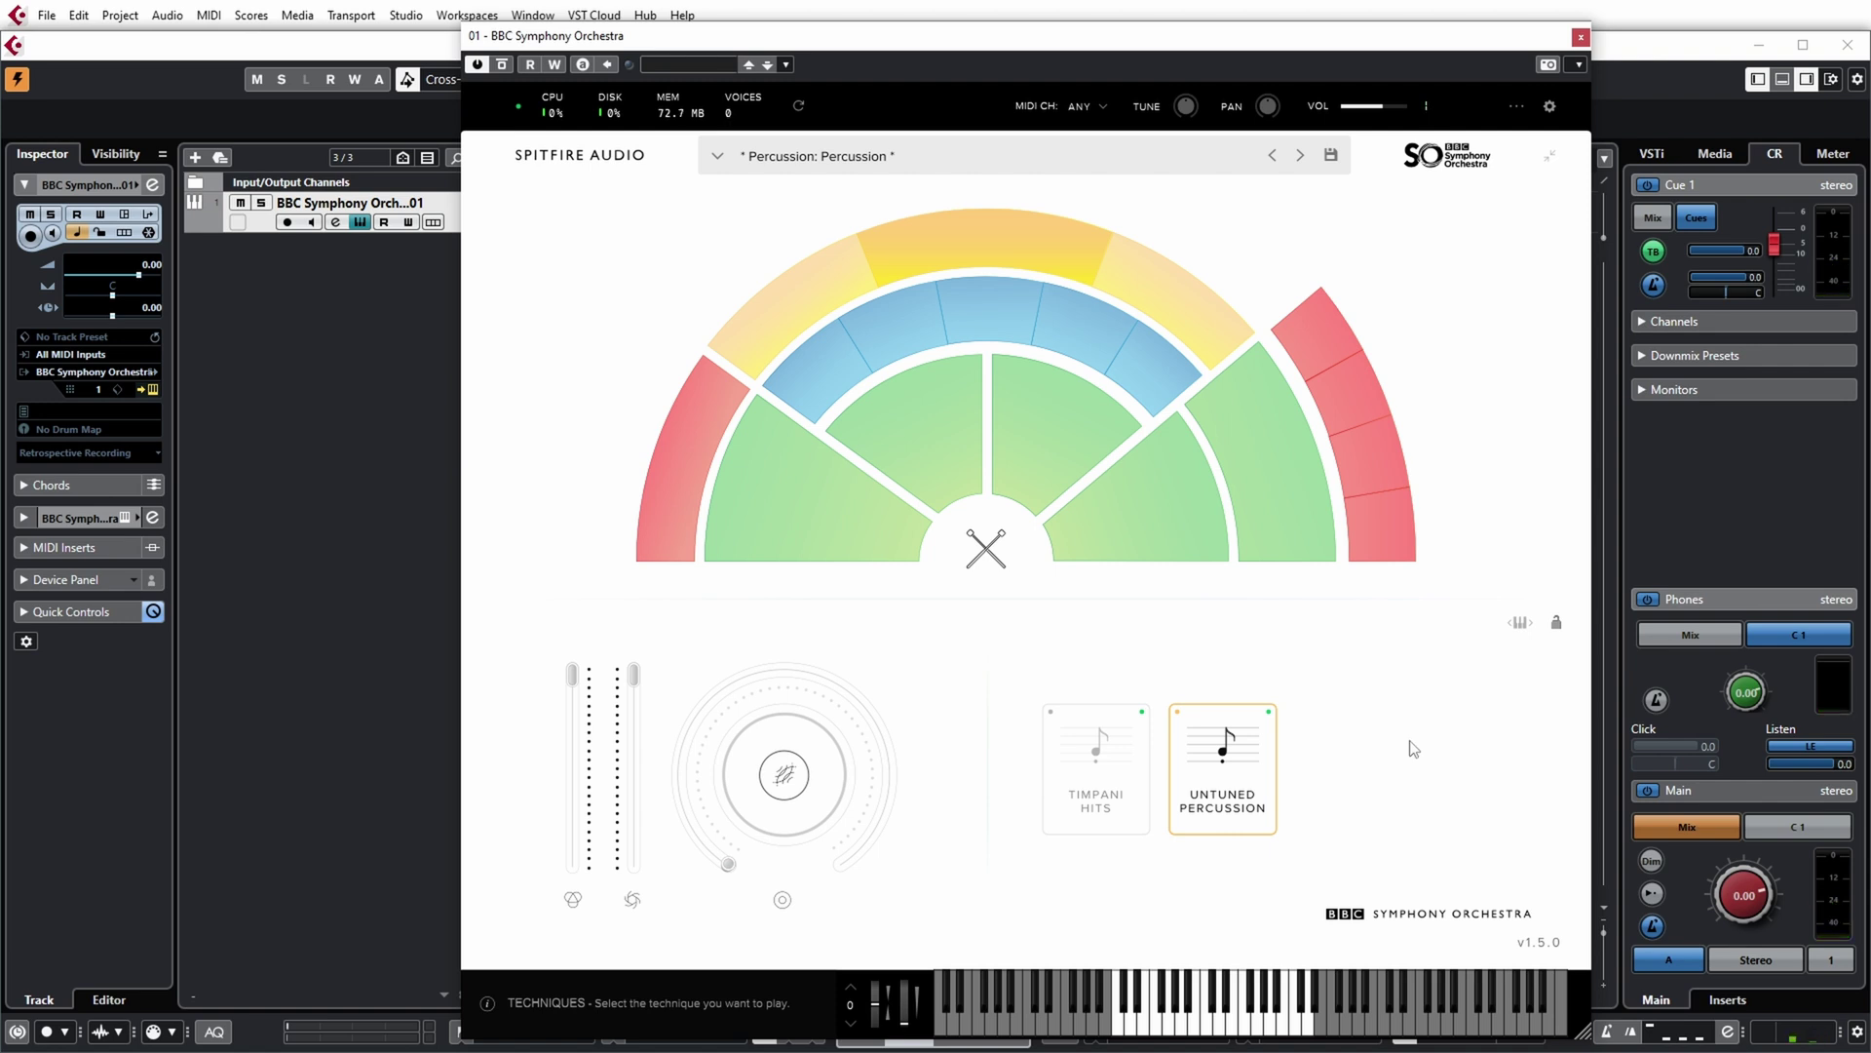
# Audition the brass: Trumpets a3, two Tenor Trombones a3 notes, then a Bass Trombones a2 note.
pyautogui.click(1274, 1031)
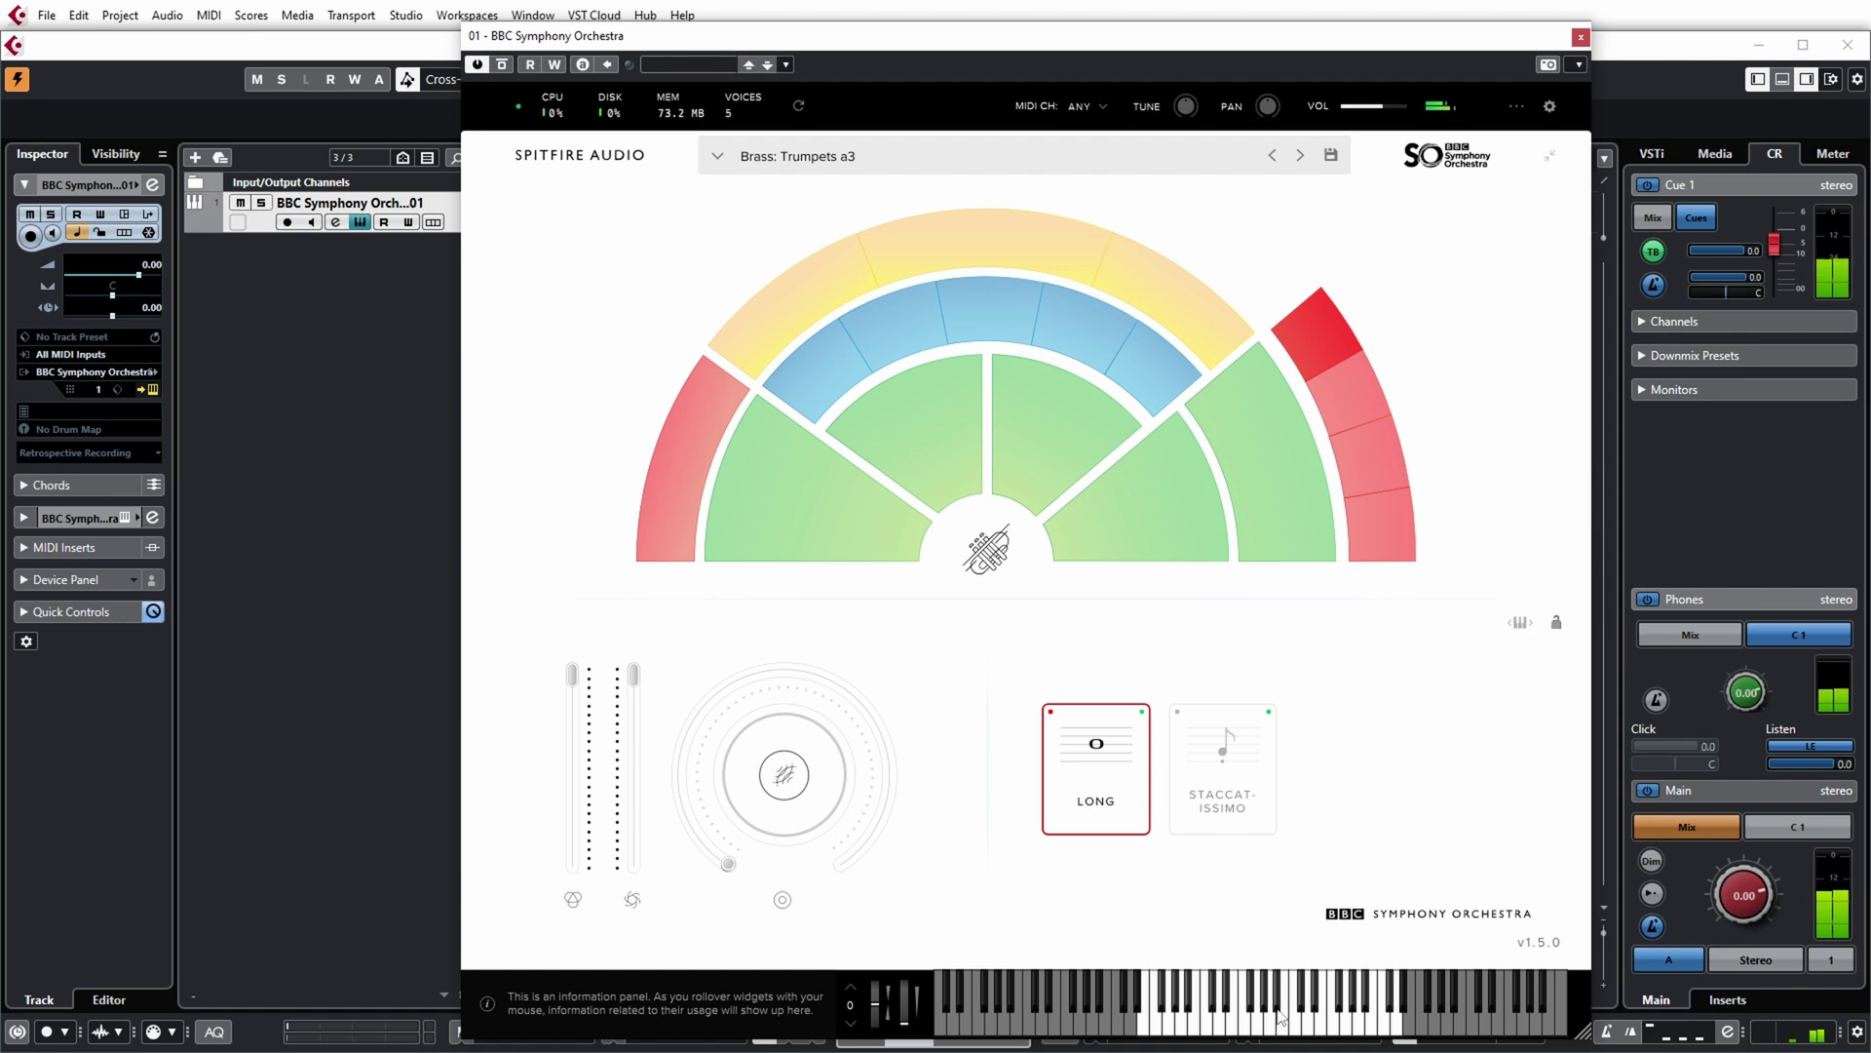
pyautogui.click(1356, 390)
pyautogui.click(1202, 1032)
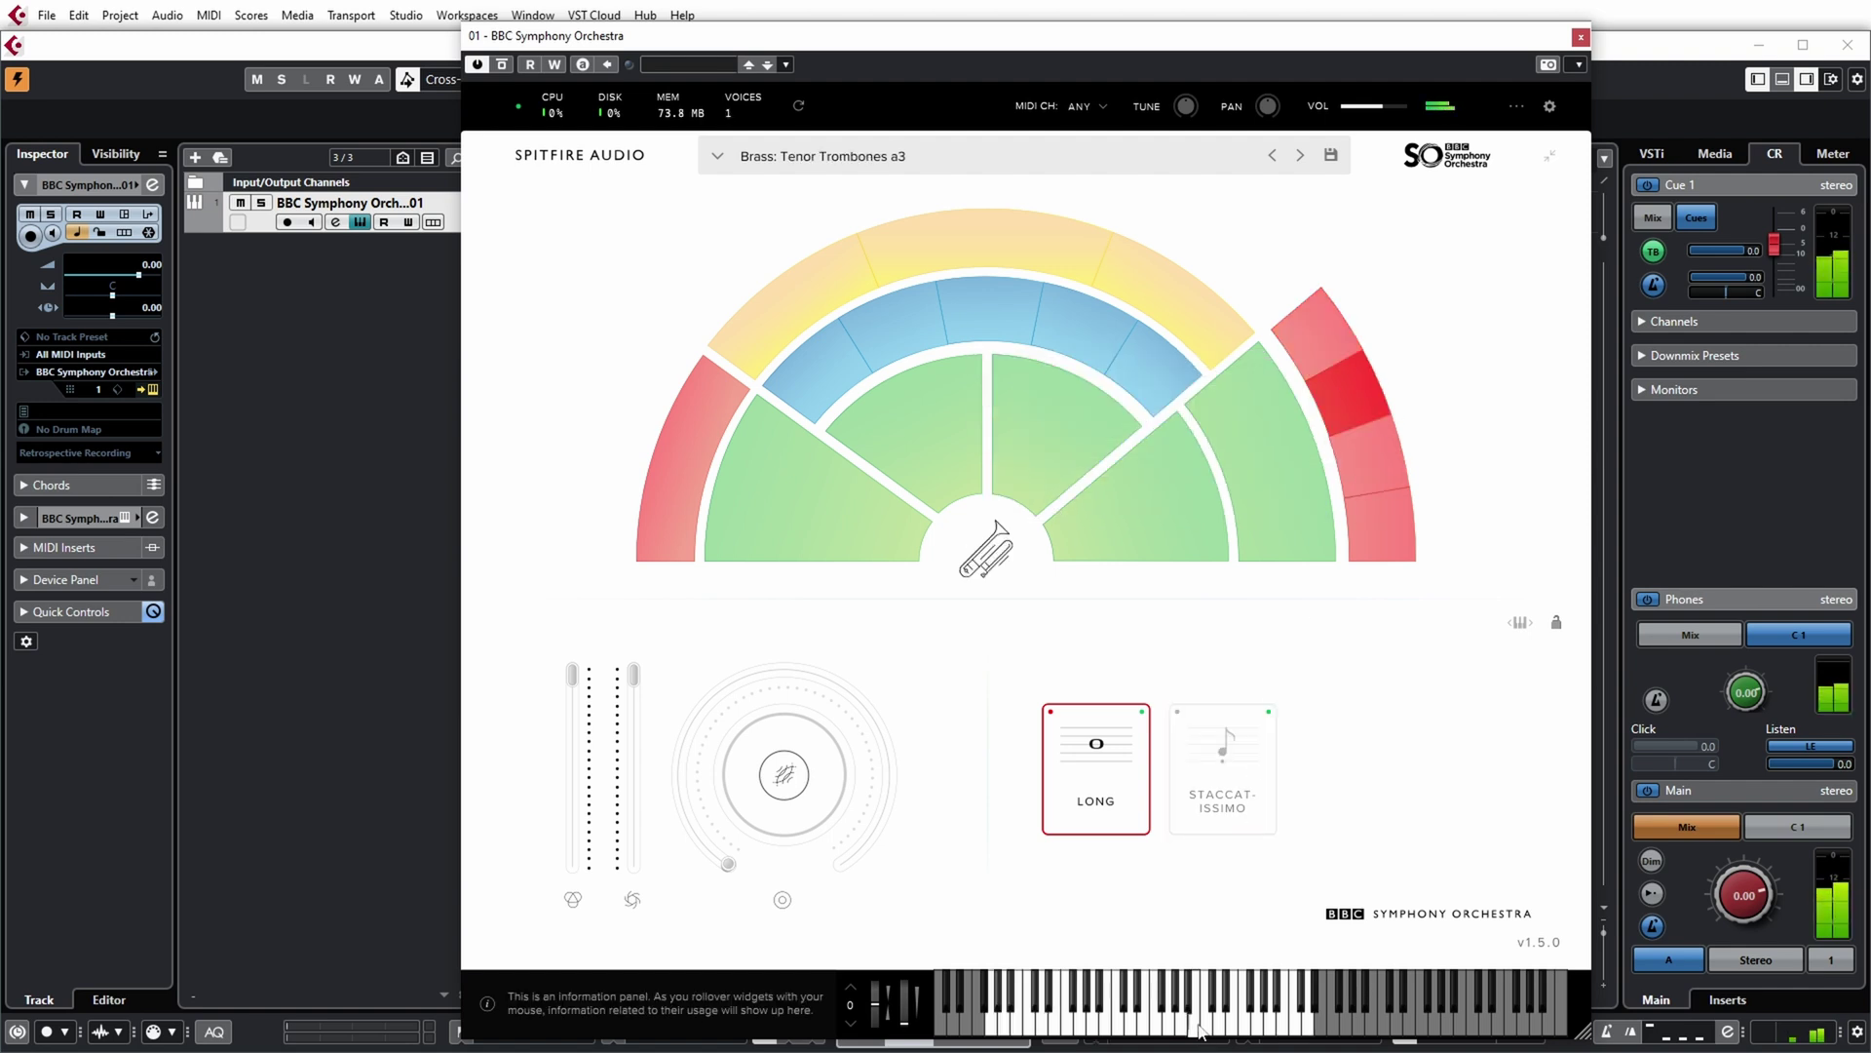
pyautogui.click(1208, 1028)
pyautogui.click(1365, 477)
pyautogui.click(1153, 1031)
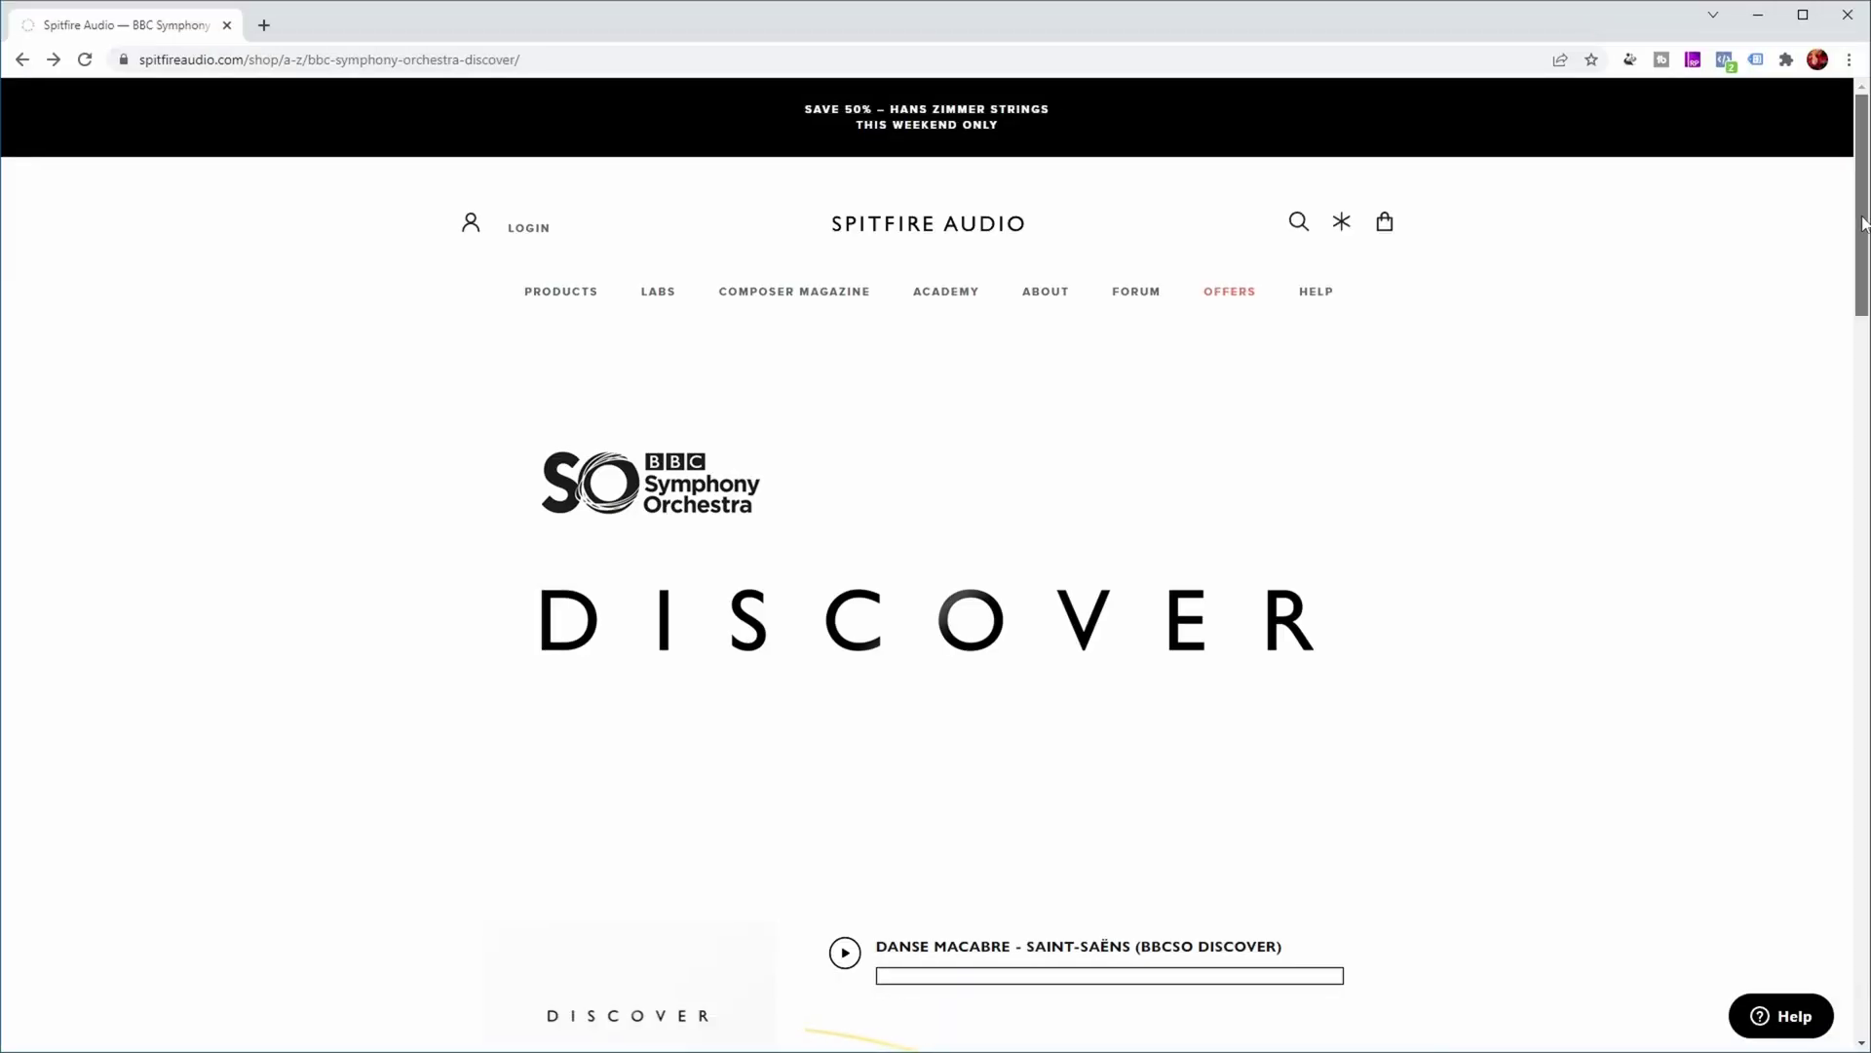
# Open the EXPLORE page with Spitfire's templates and tutorials.
pyautogui.moveTo(1864, 224); pyautogui.dragTo(1826, 735)
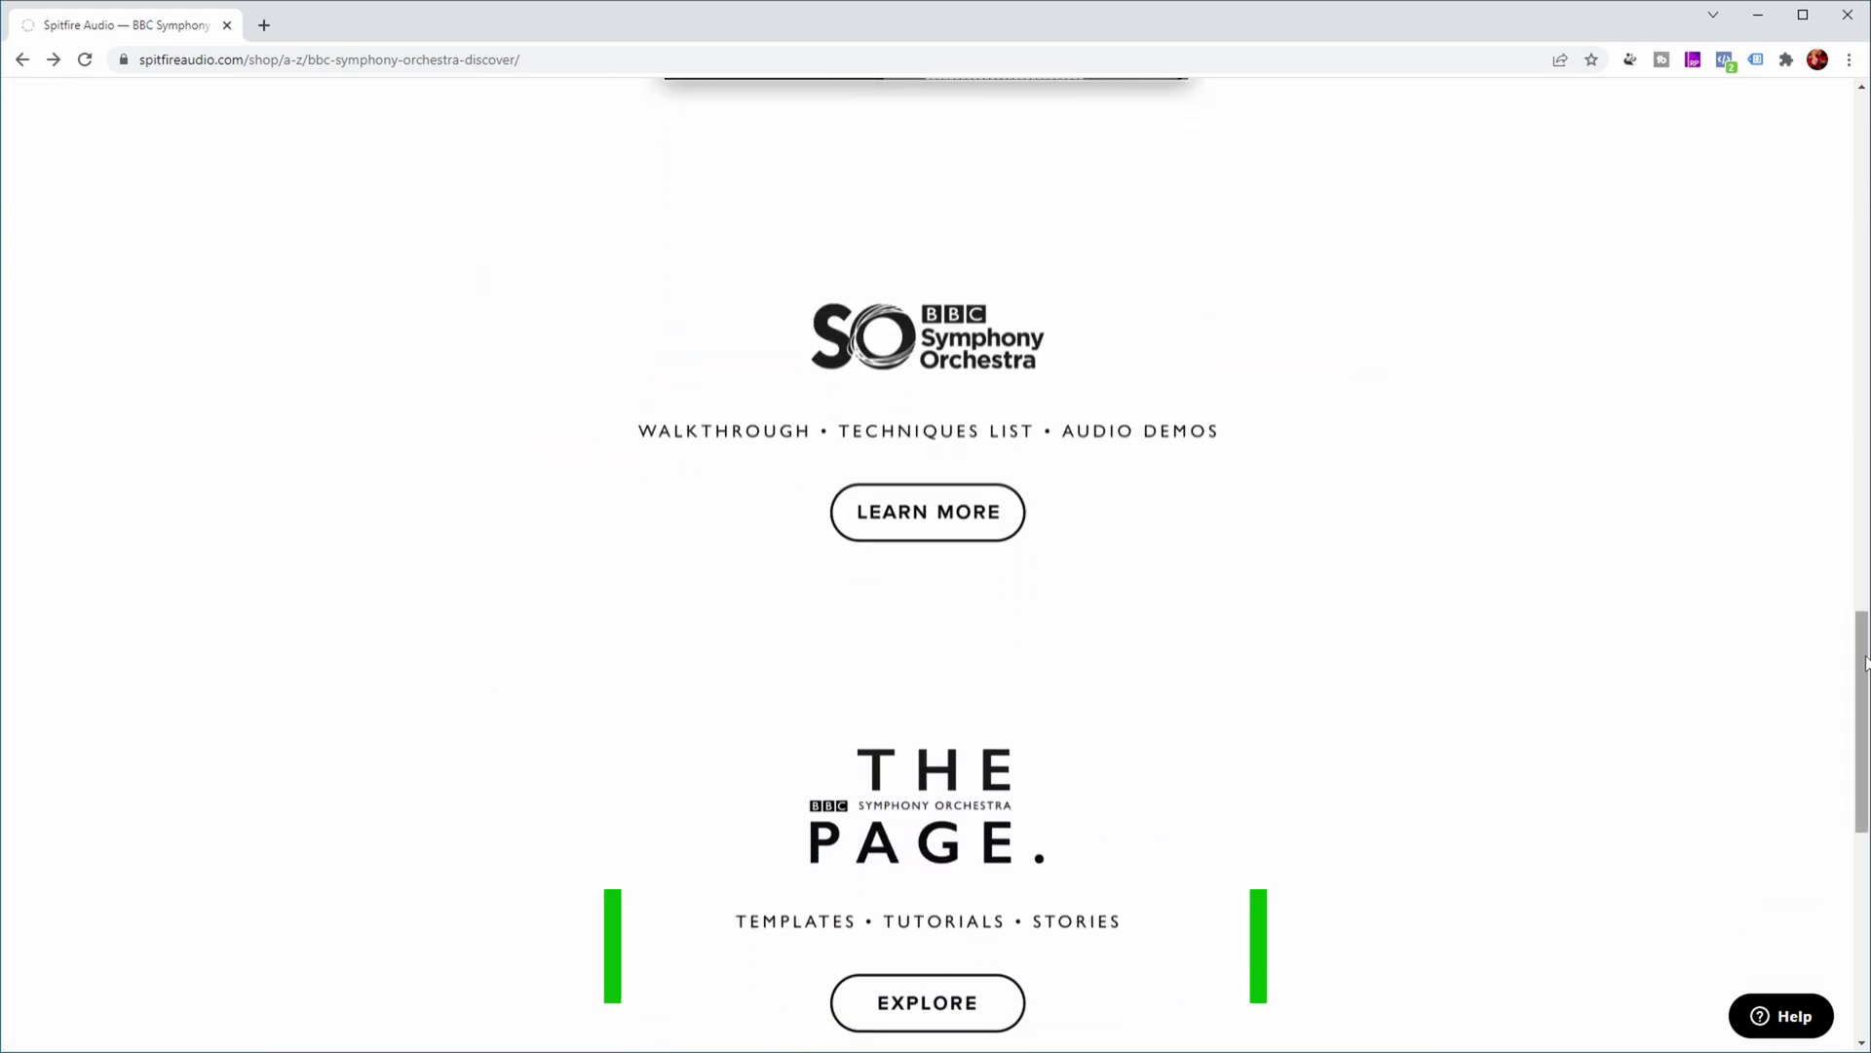
pyautogui.scroll(-5, 947, 456)
pyautogui.click(907, 446)
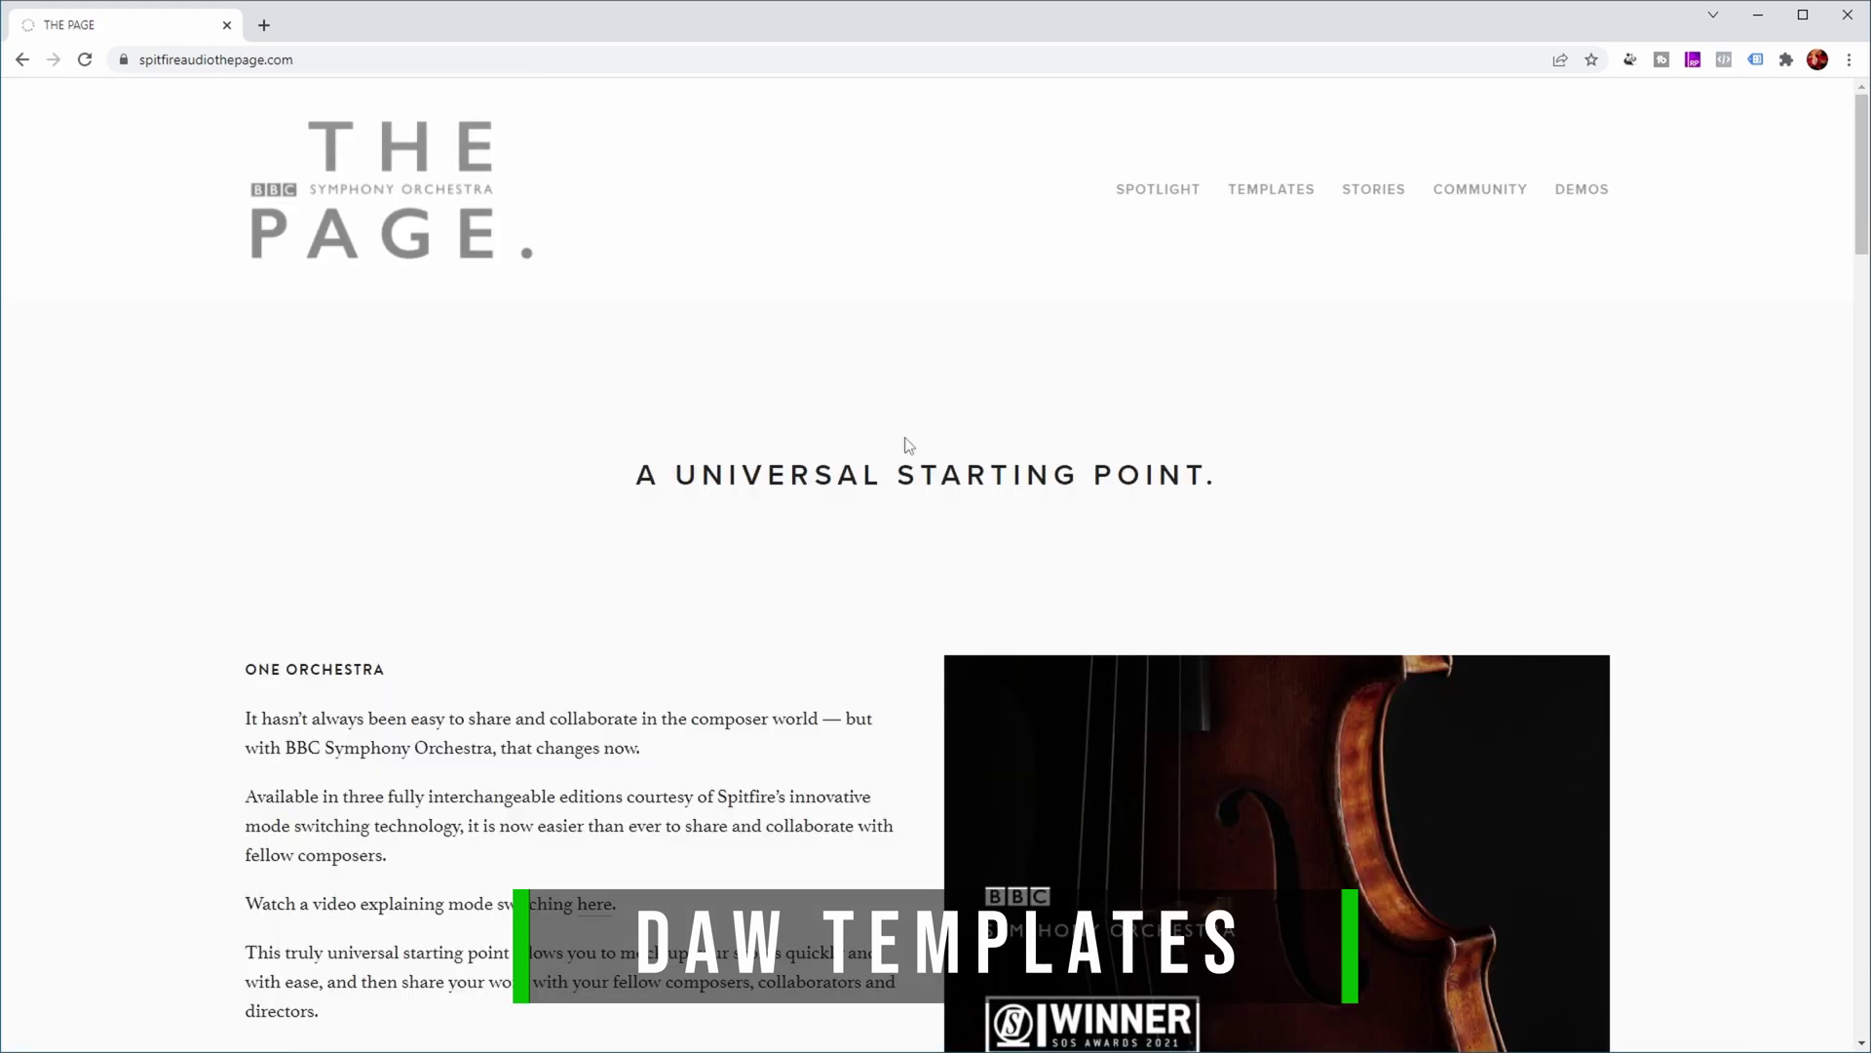
pyautogui.moveTo(1859, 205); pyautogui.dragTo(1847, 577)
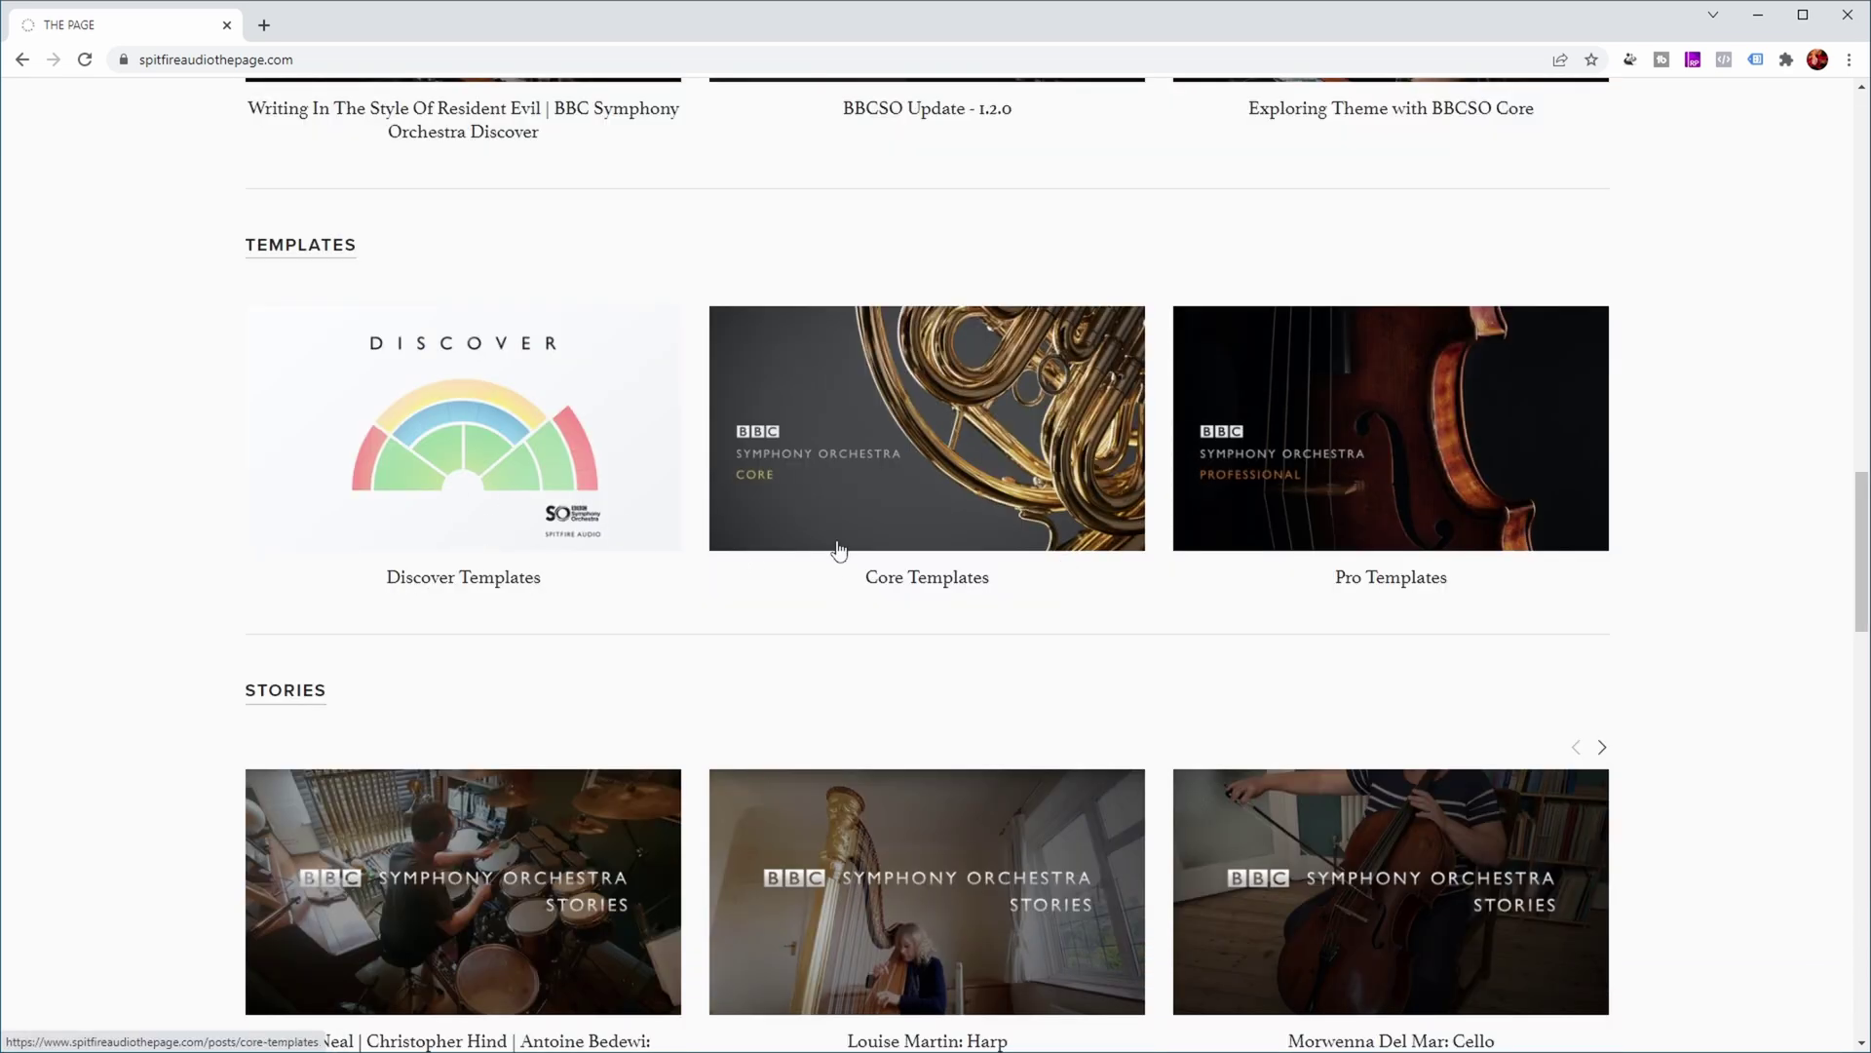
# Download the Cubase template from the Discover Templates post and minimise Chrome.
pyautogui.click(471, 460)
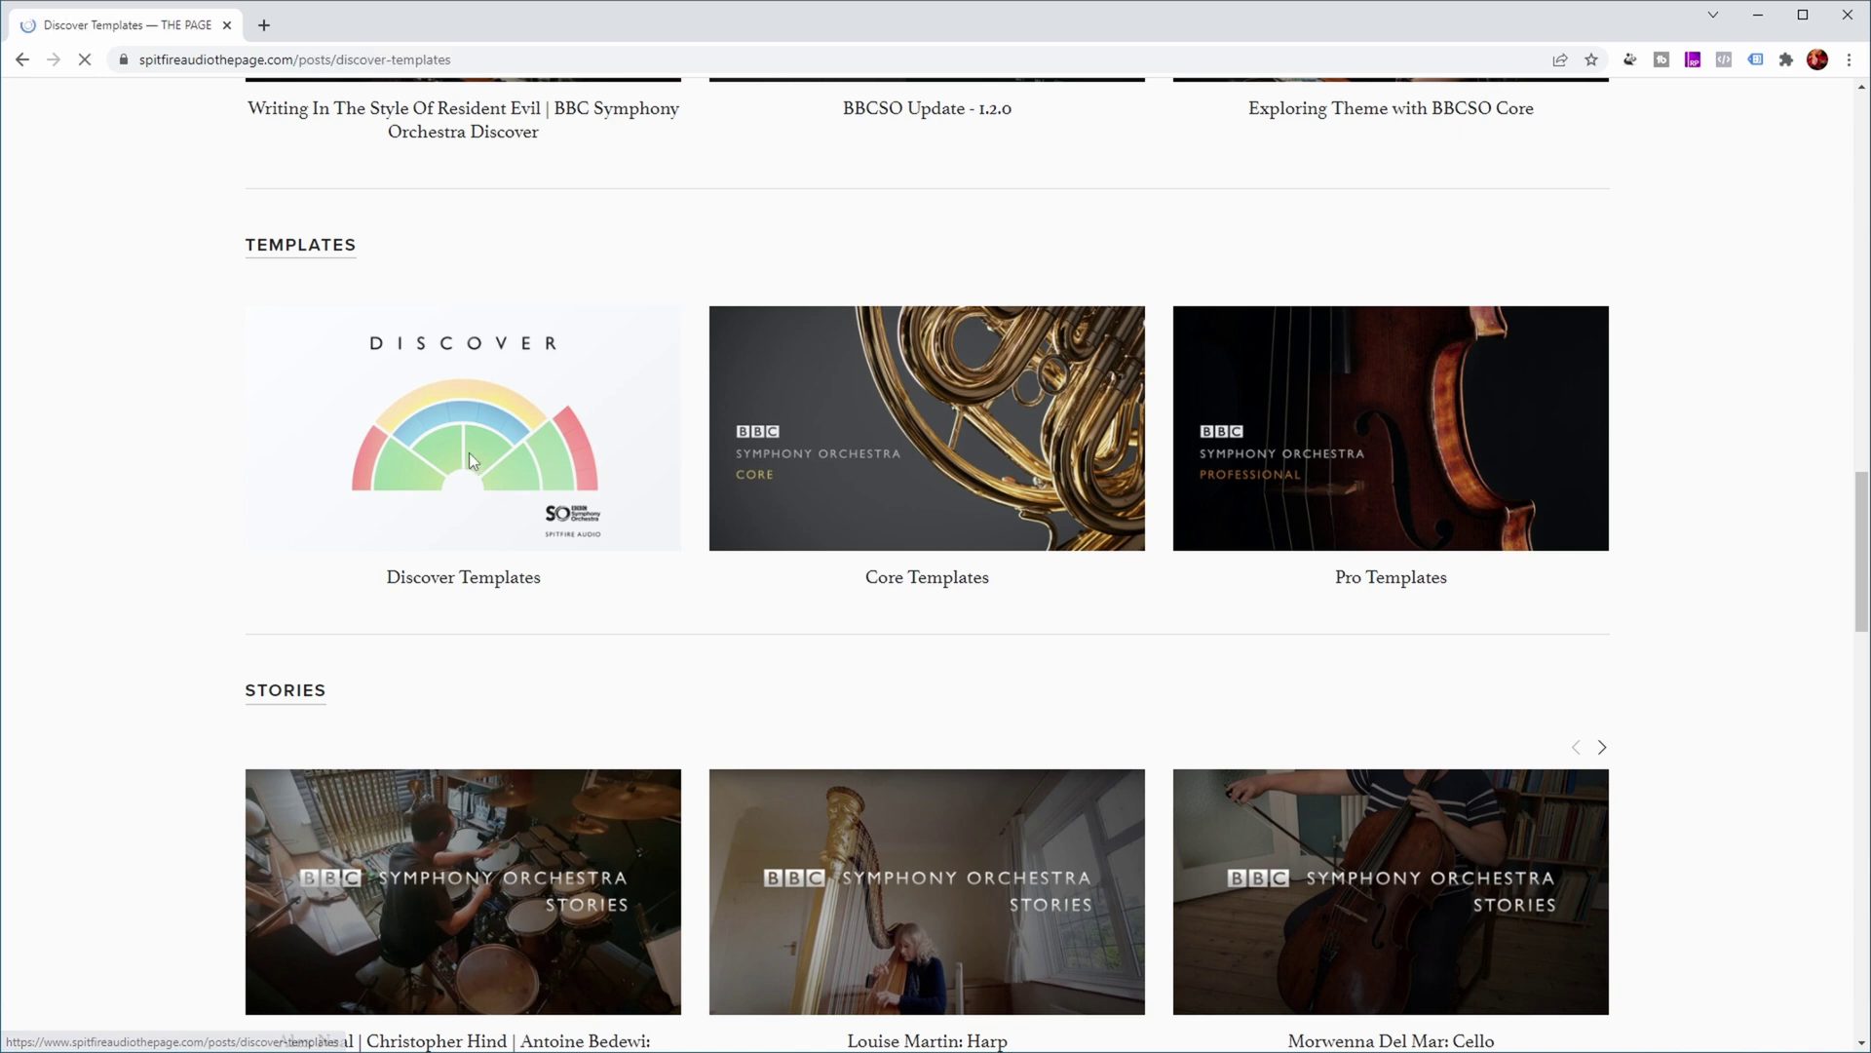
pyautogui.moveTo(1852, 234); pyautogui.dragTo(1851, 625)
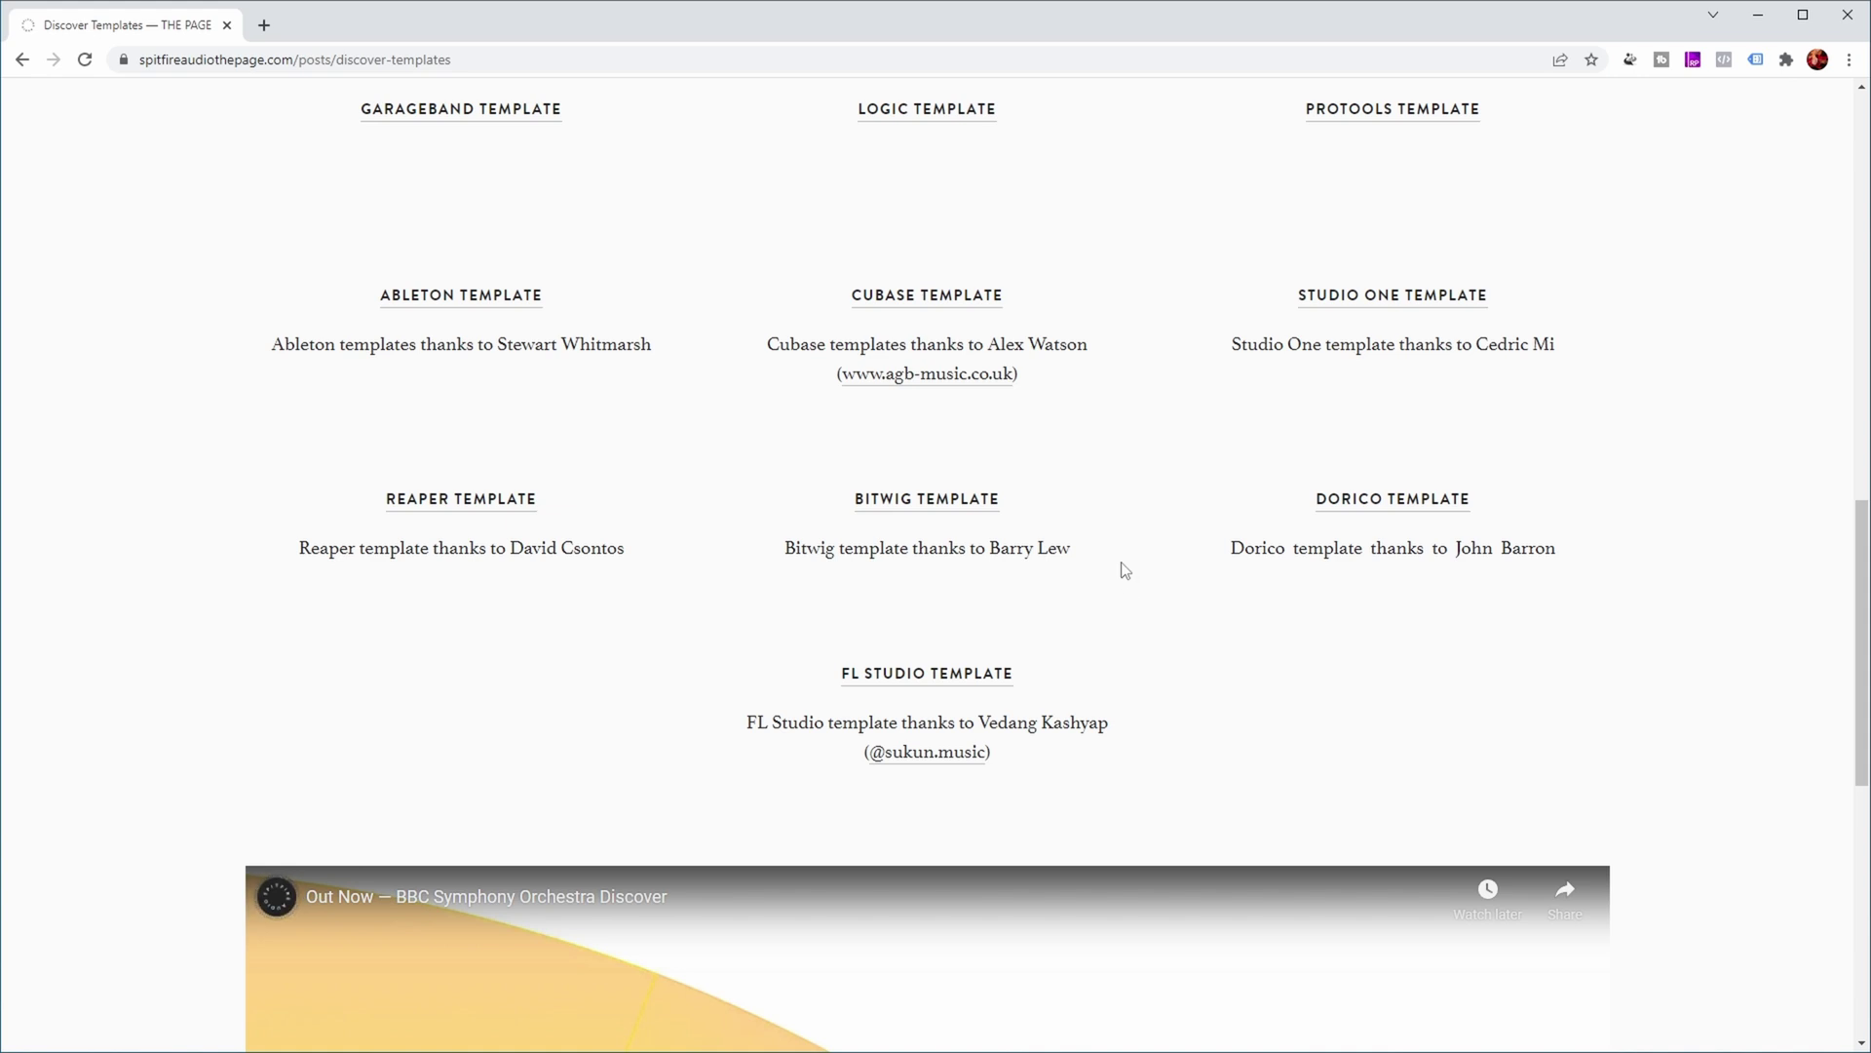
pyautogui.click(931, 296)
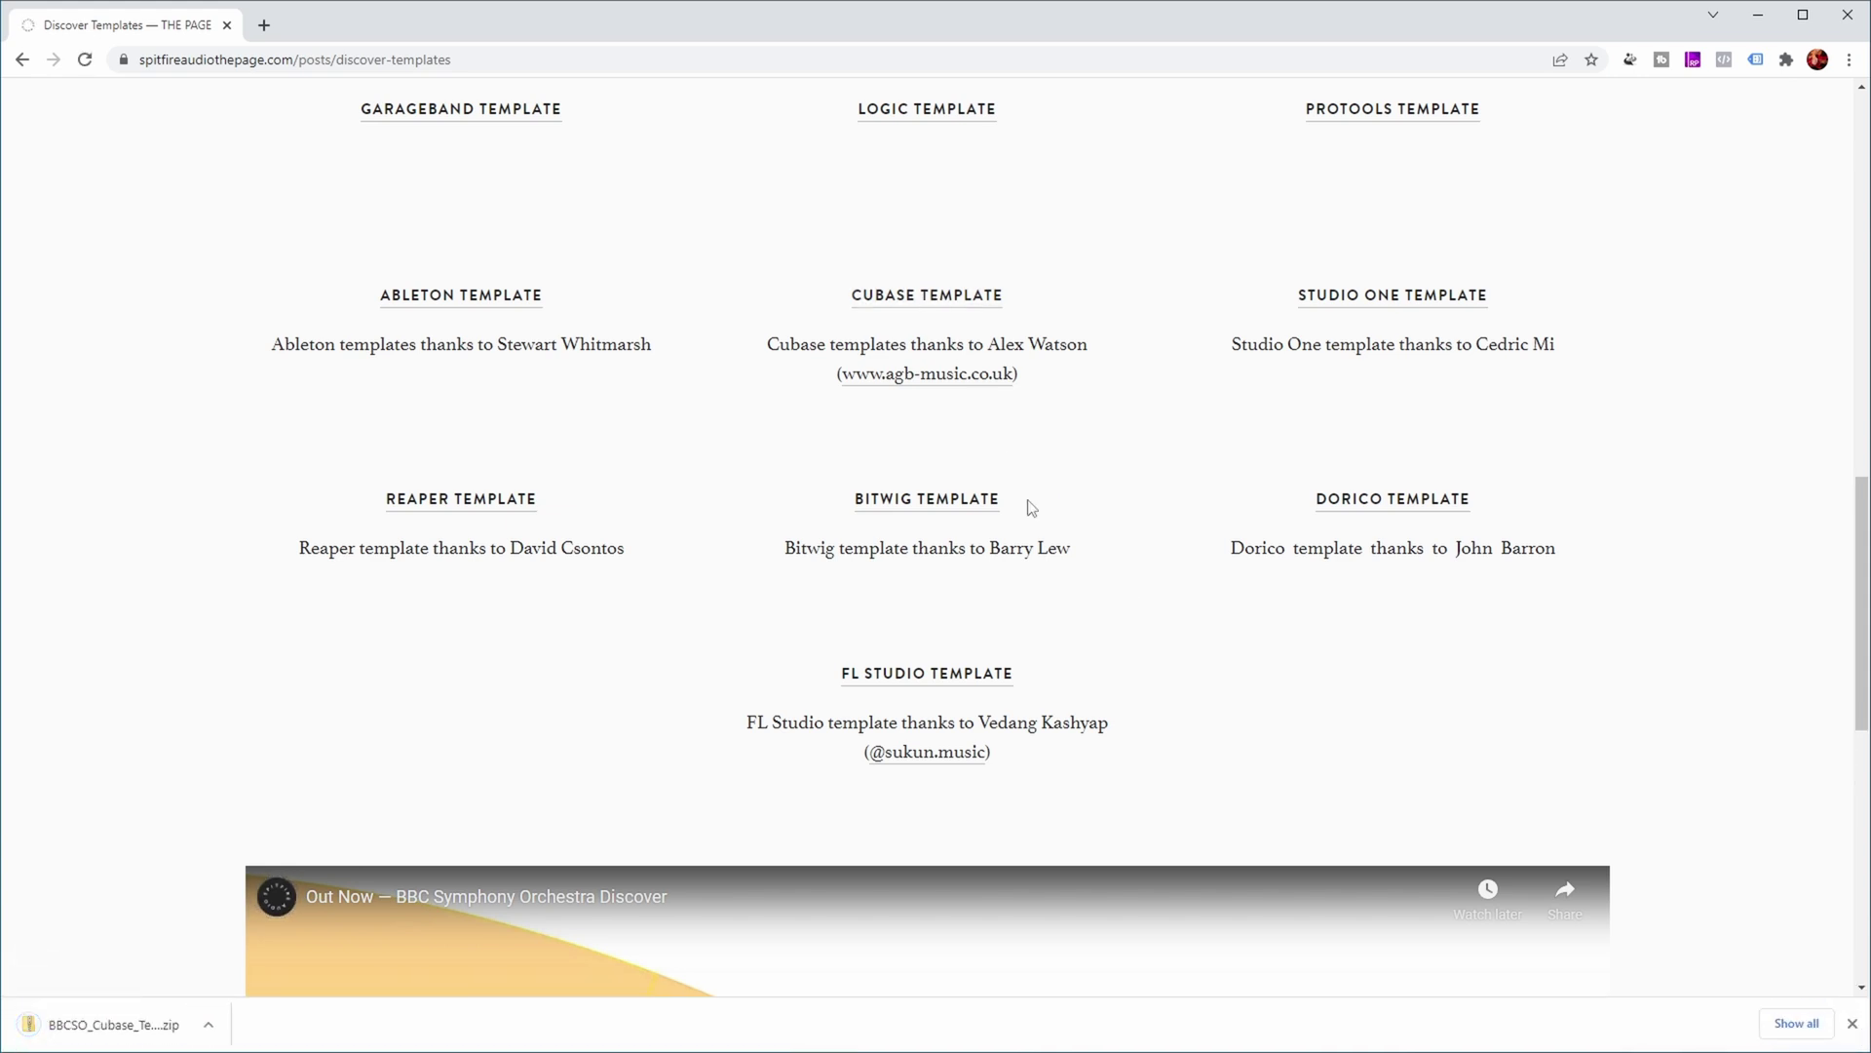
pyautogui.click(1760, 27)
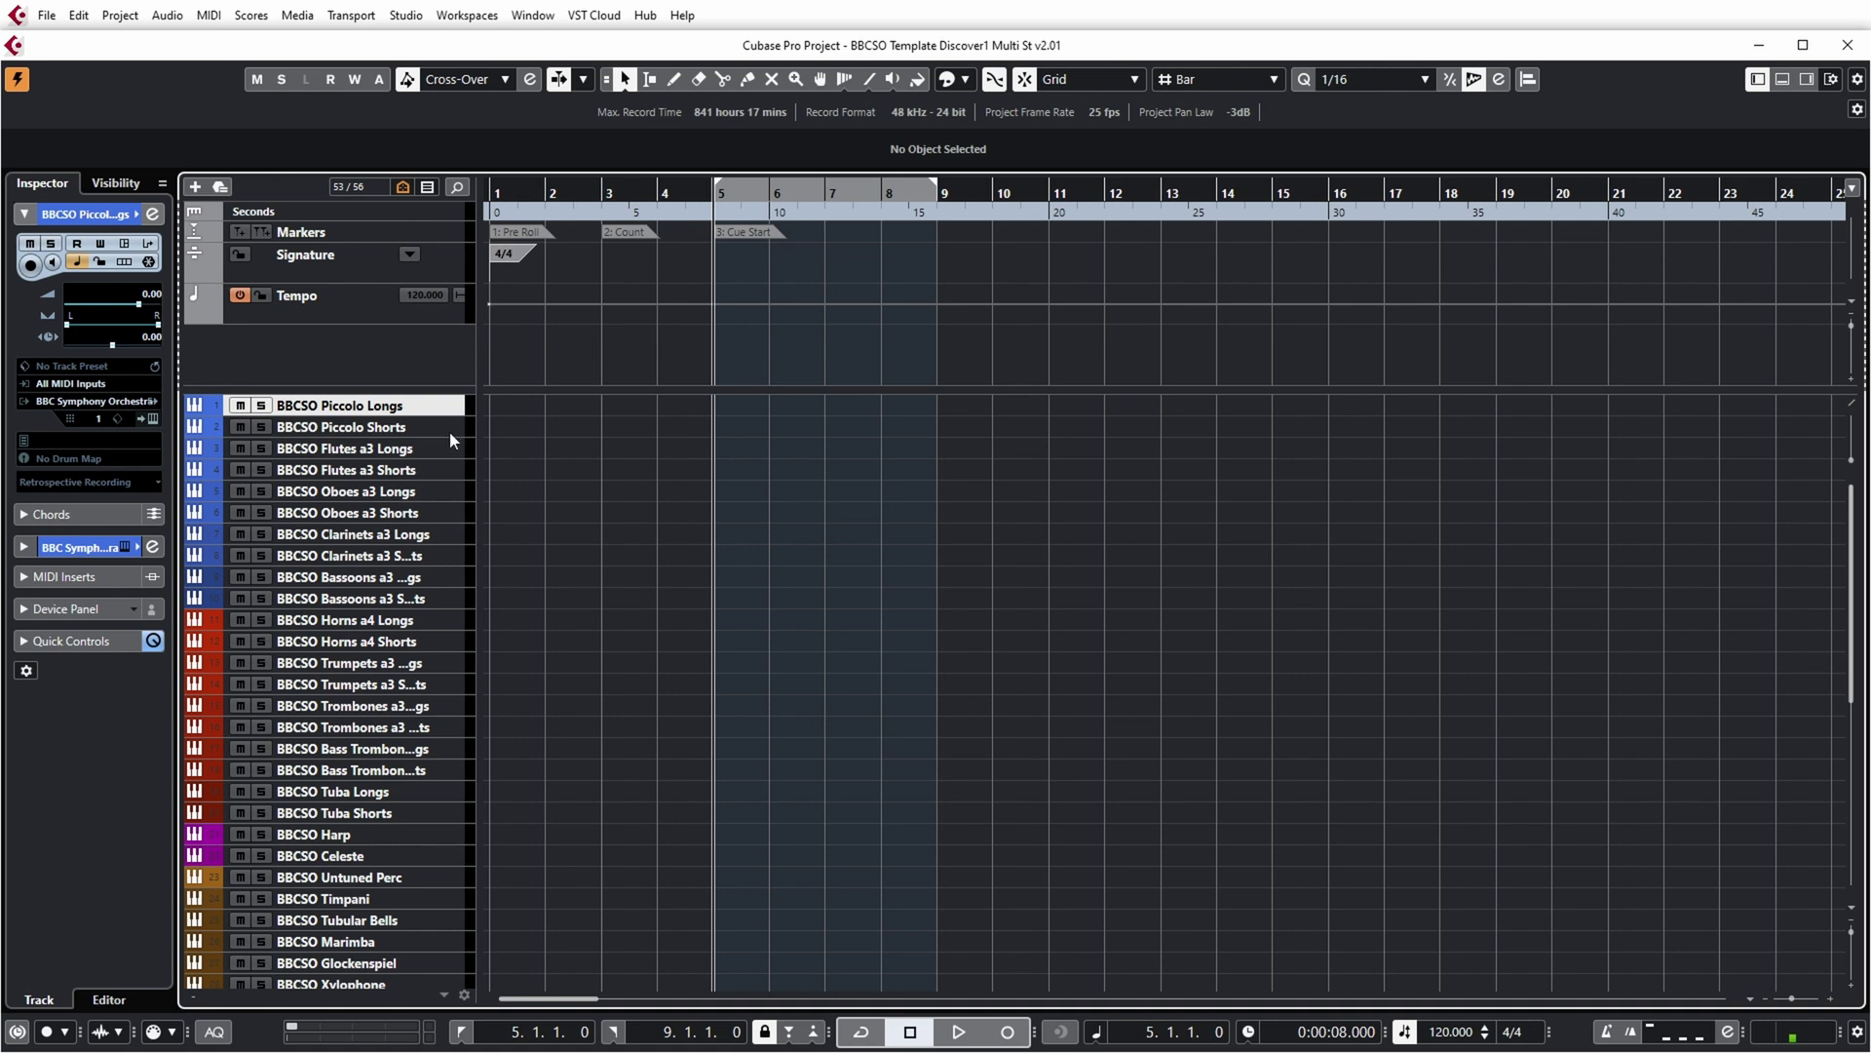
# Scroll down to the Violins 1 tracks and select V1 Longs, Shorts, Pizz and Trem in turn.
pyautogui.scroll(-6, 455, 497)
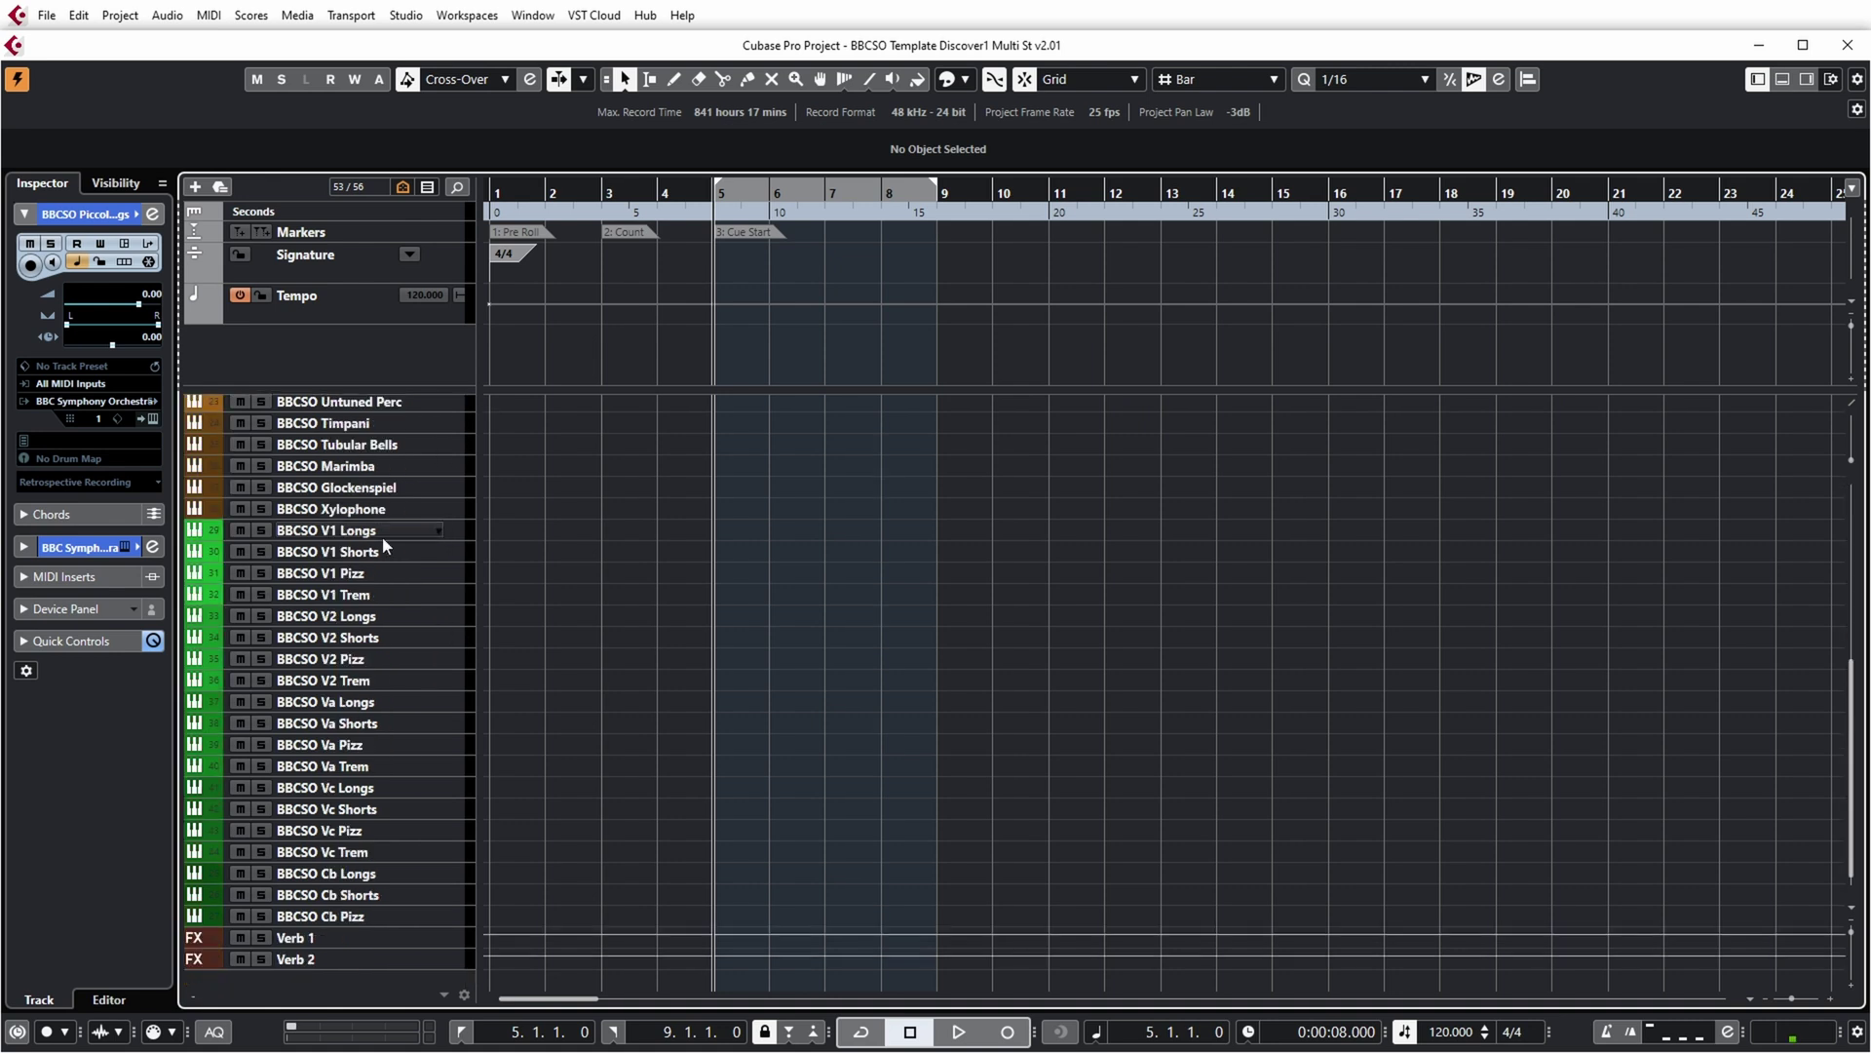
pyautogui.click(455, 535)
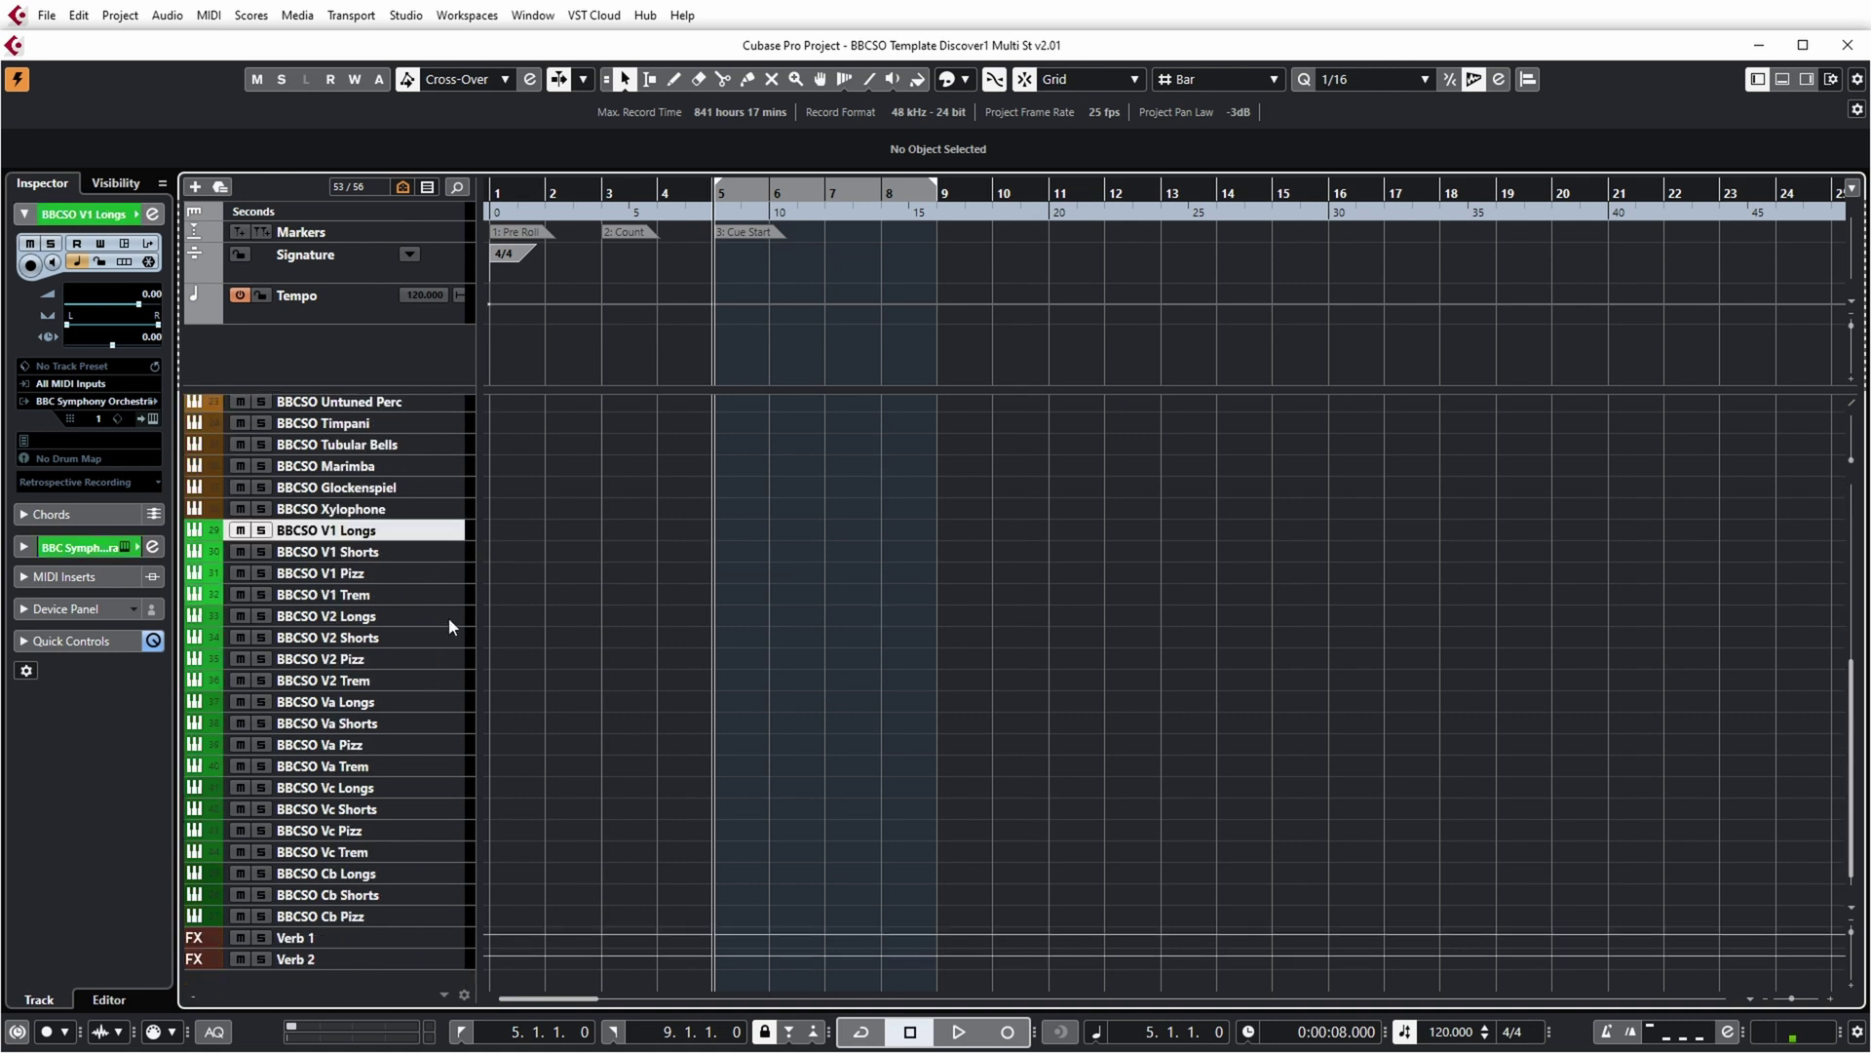
pyautogui.click(456, 556)
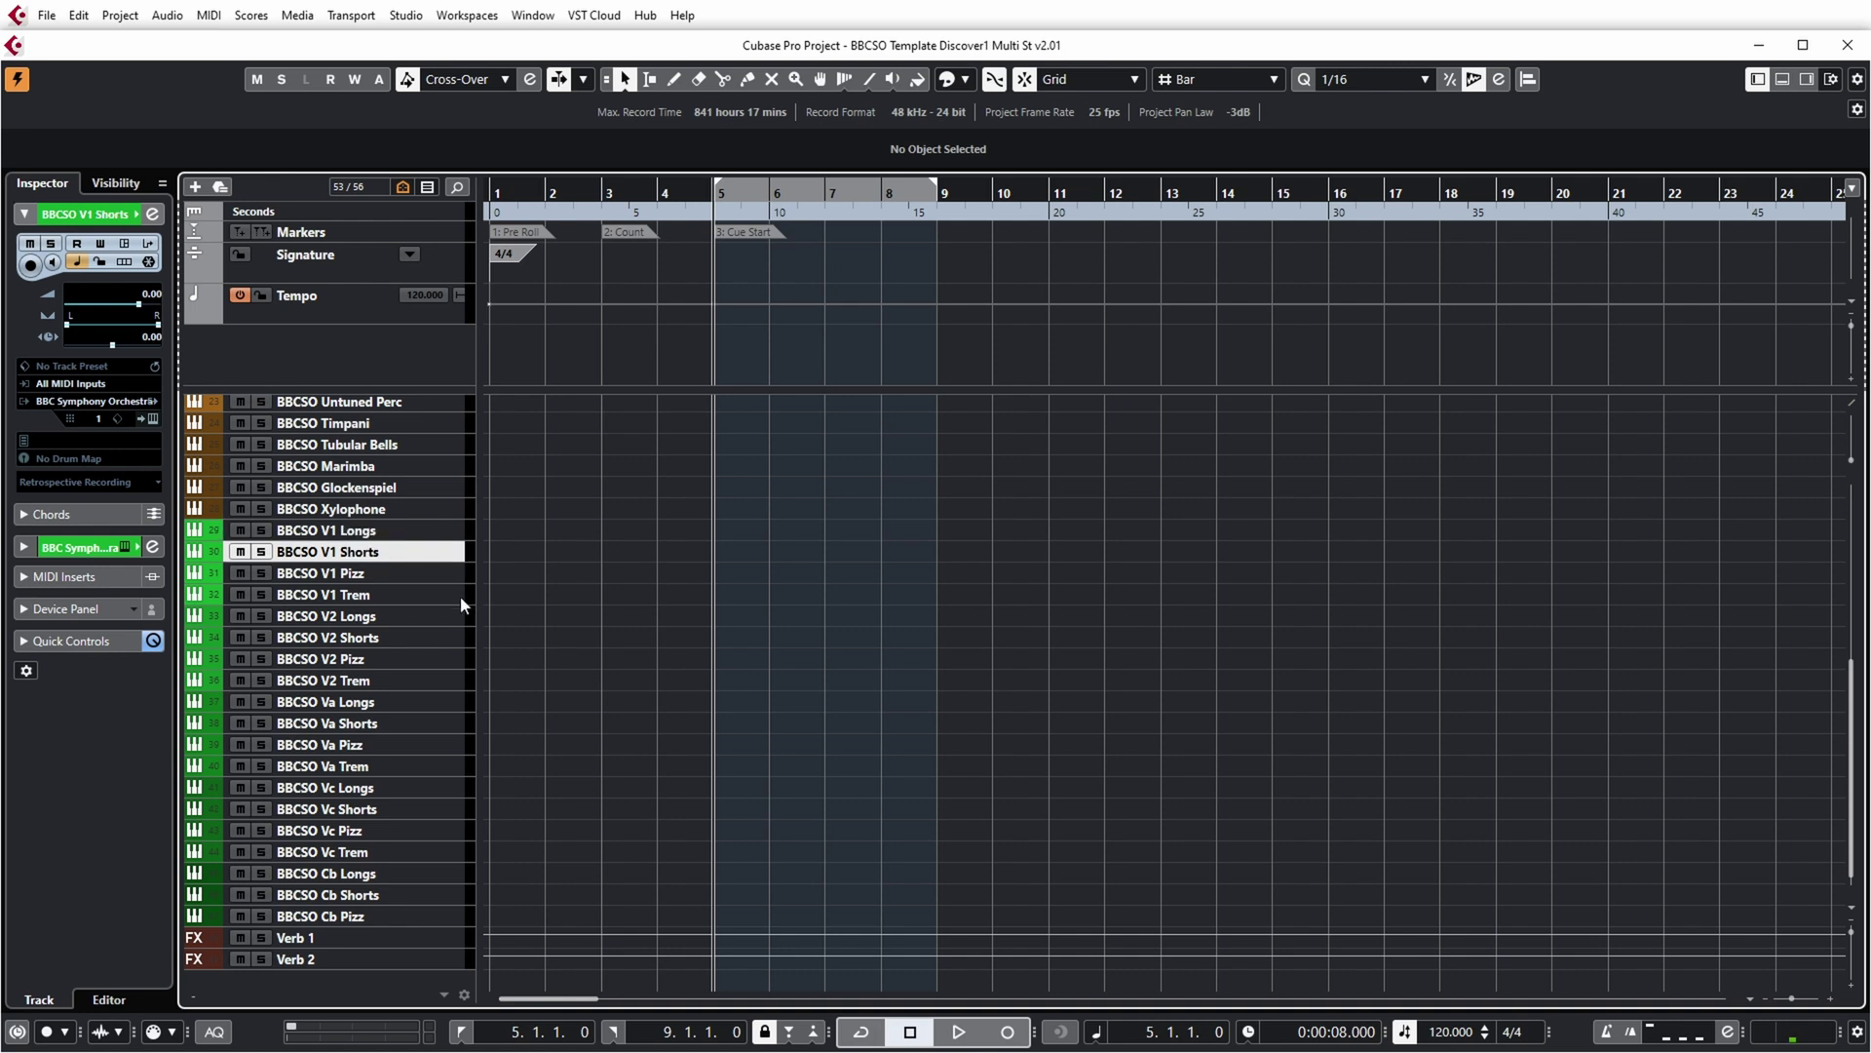
pyautogui.click(457, 577)
pyautogui.click(454, 598)
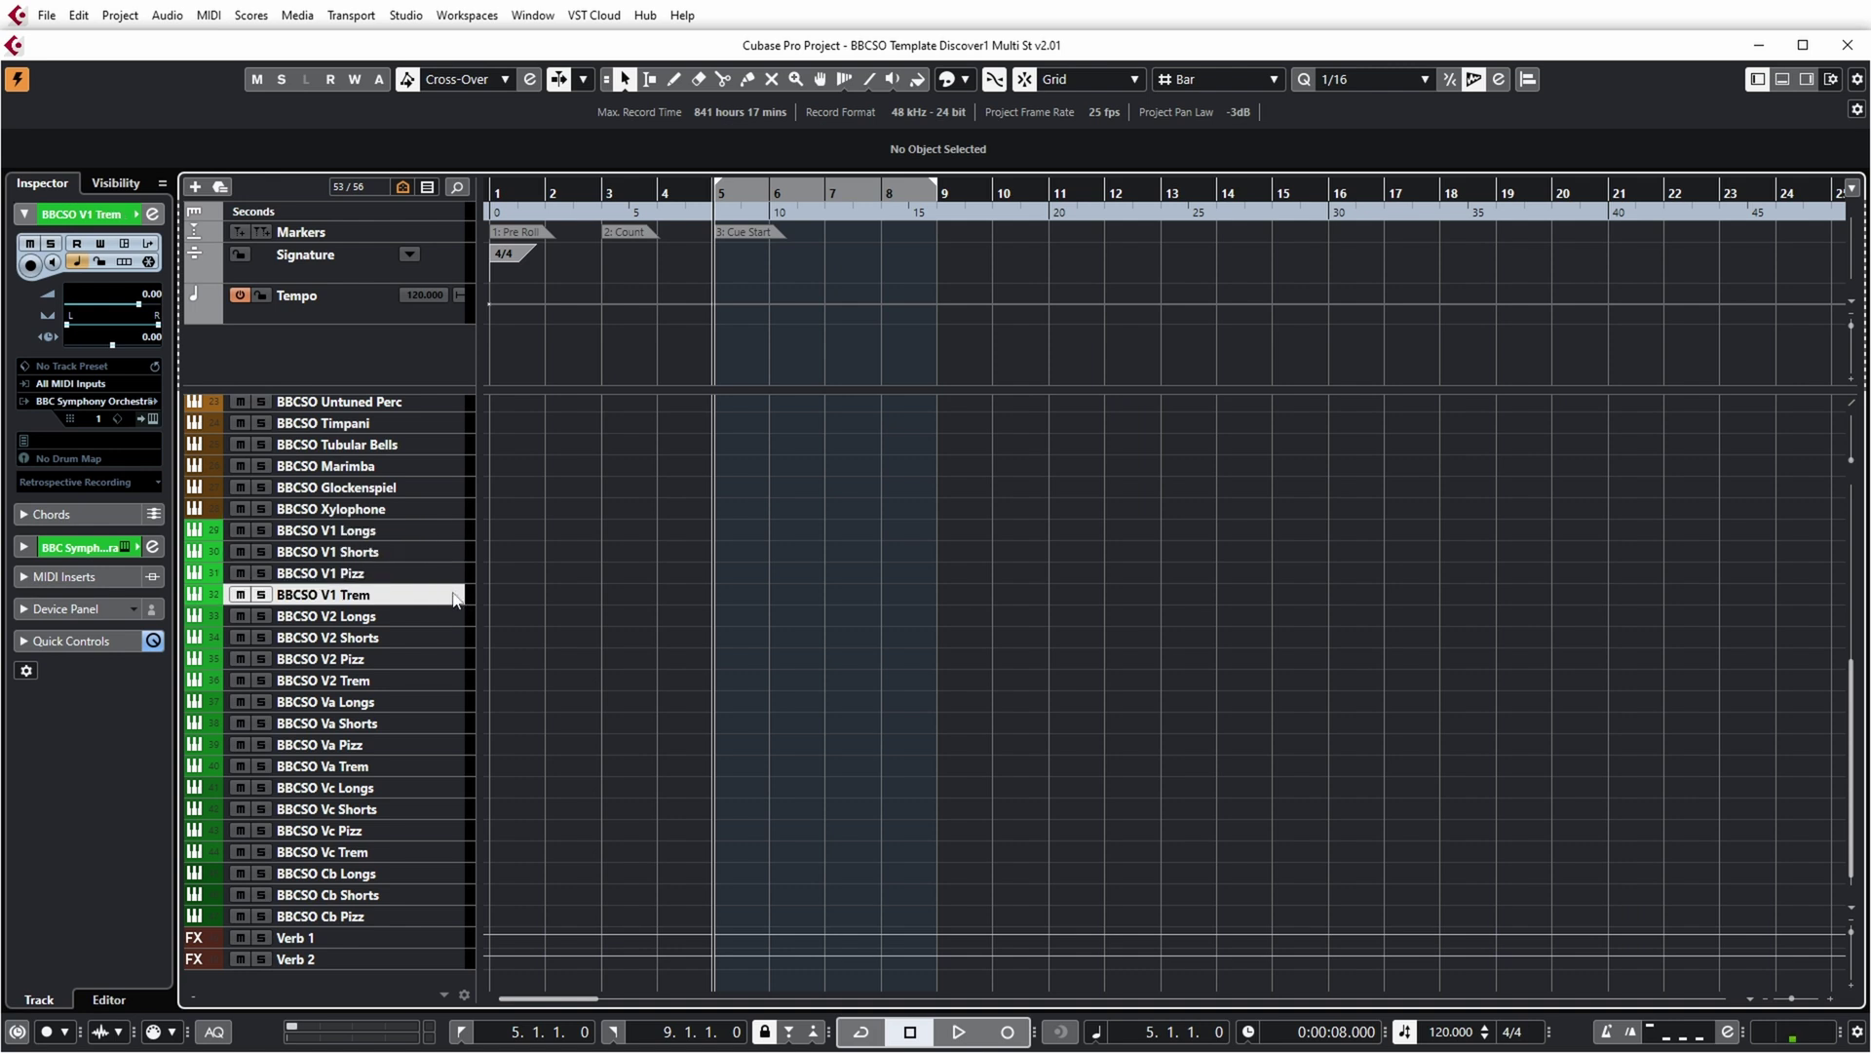
pyautogui.click(429, 531)
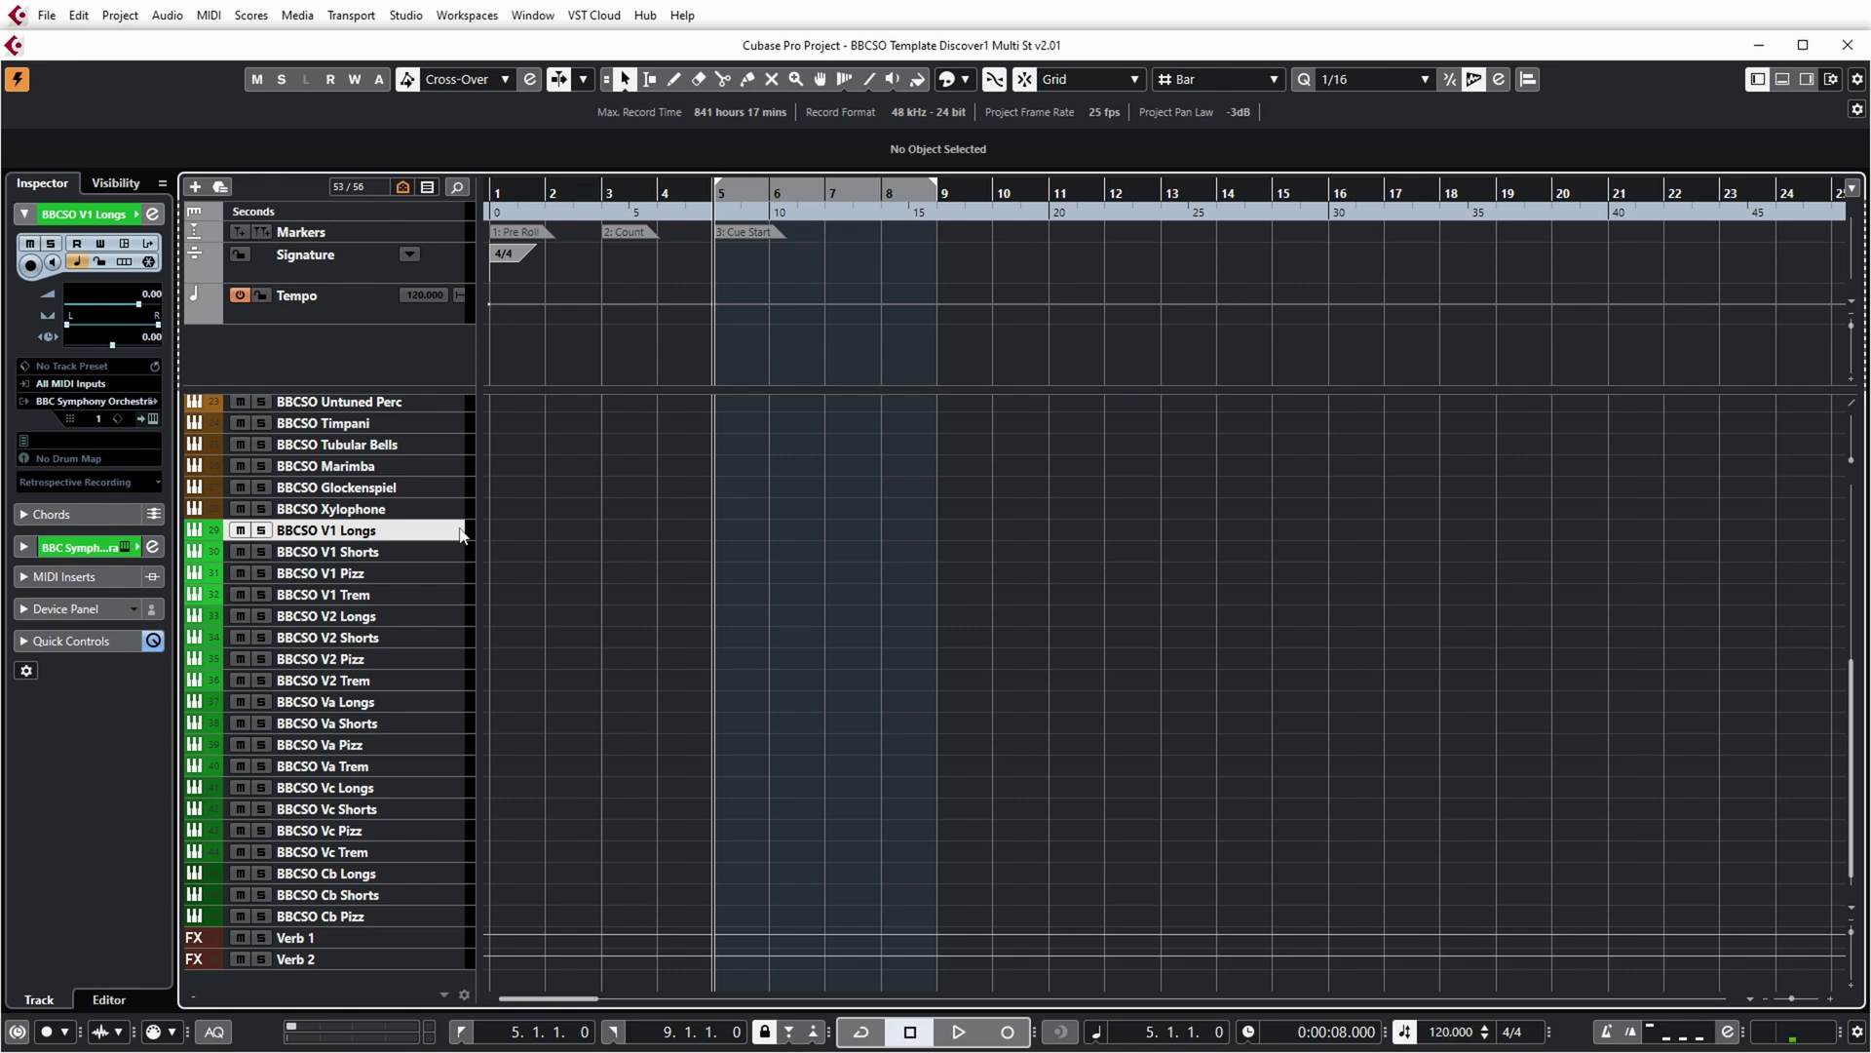
# Confirm V1 Longs loads the Violins 1 Long patch and V1 Shorts loads Spiccato.
pyautogui.click(146, 419)
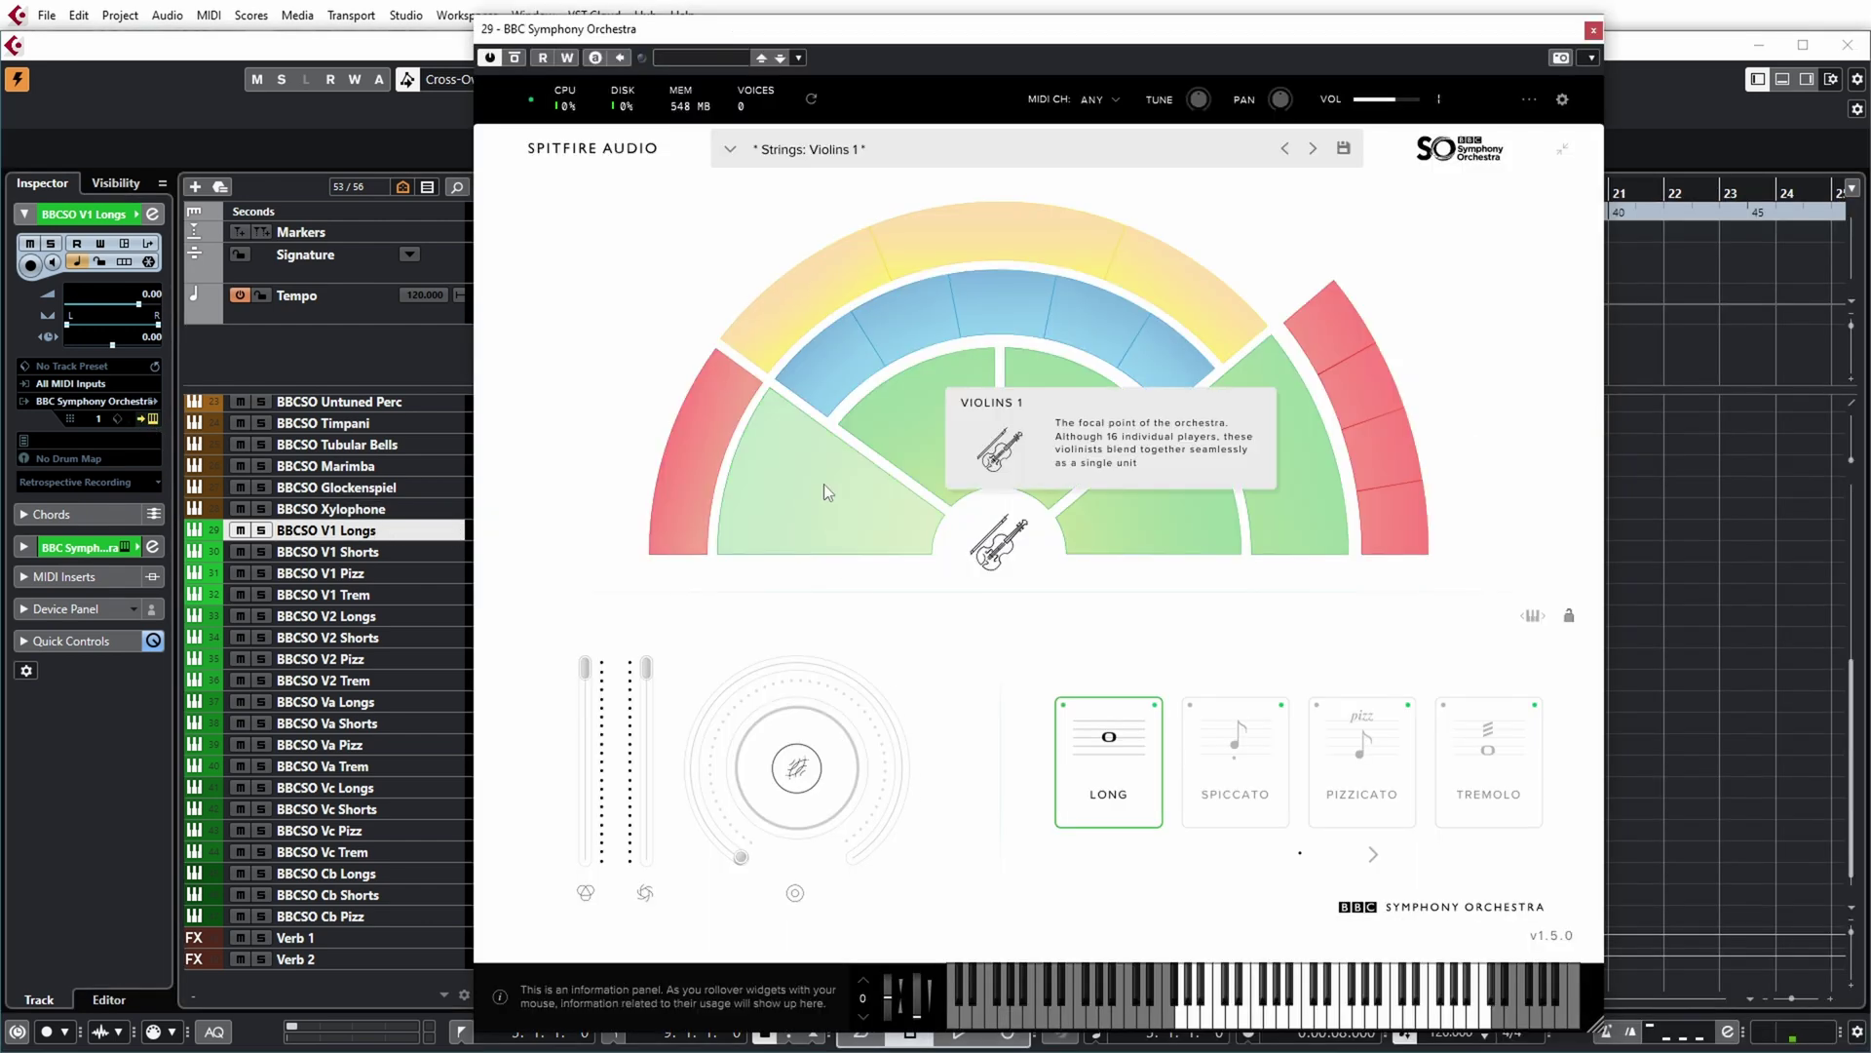
pyautogui.click(1593, 31)
pyautogui.press('Down')
pyautogui.click(153, 418)
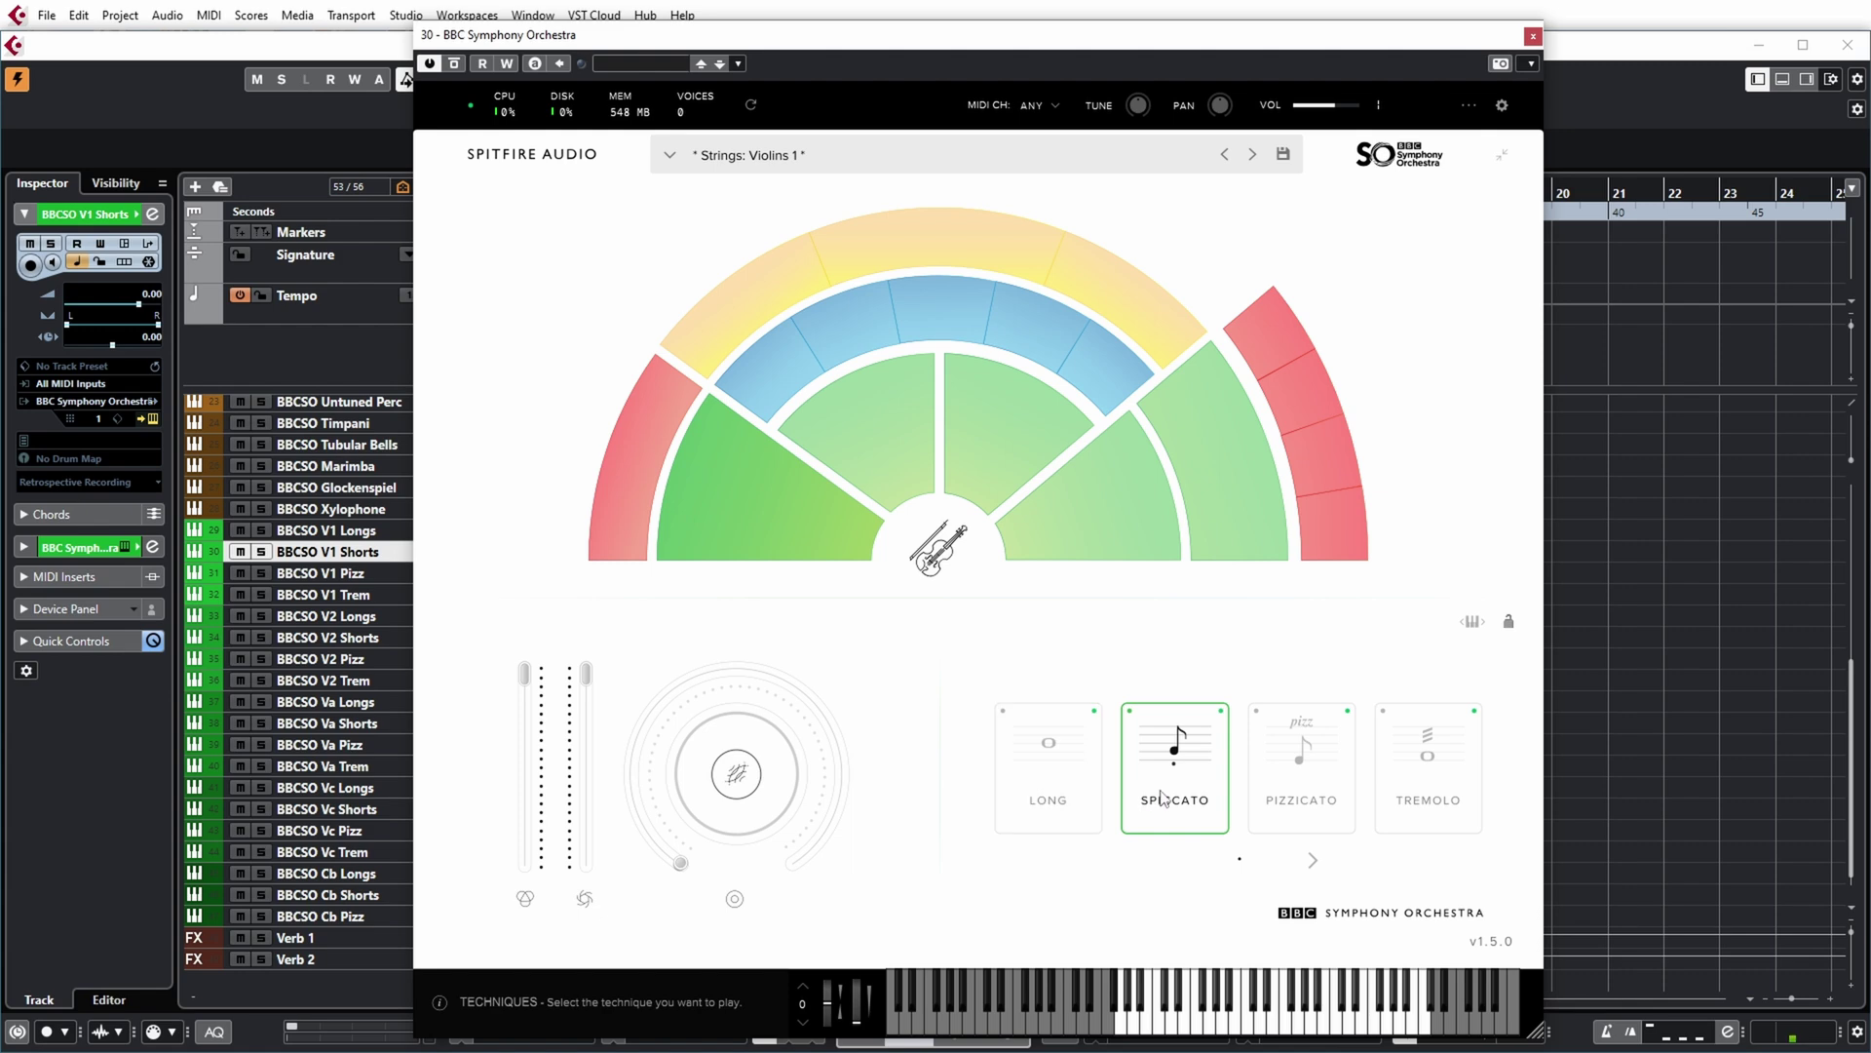
pyautogui.press('Escape')
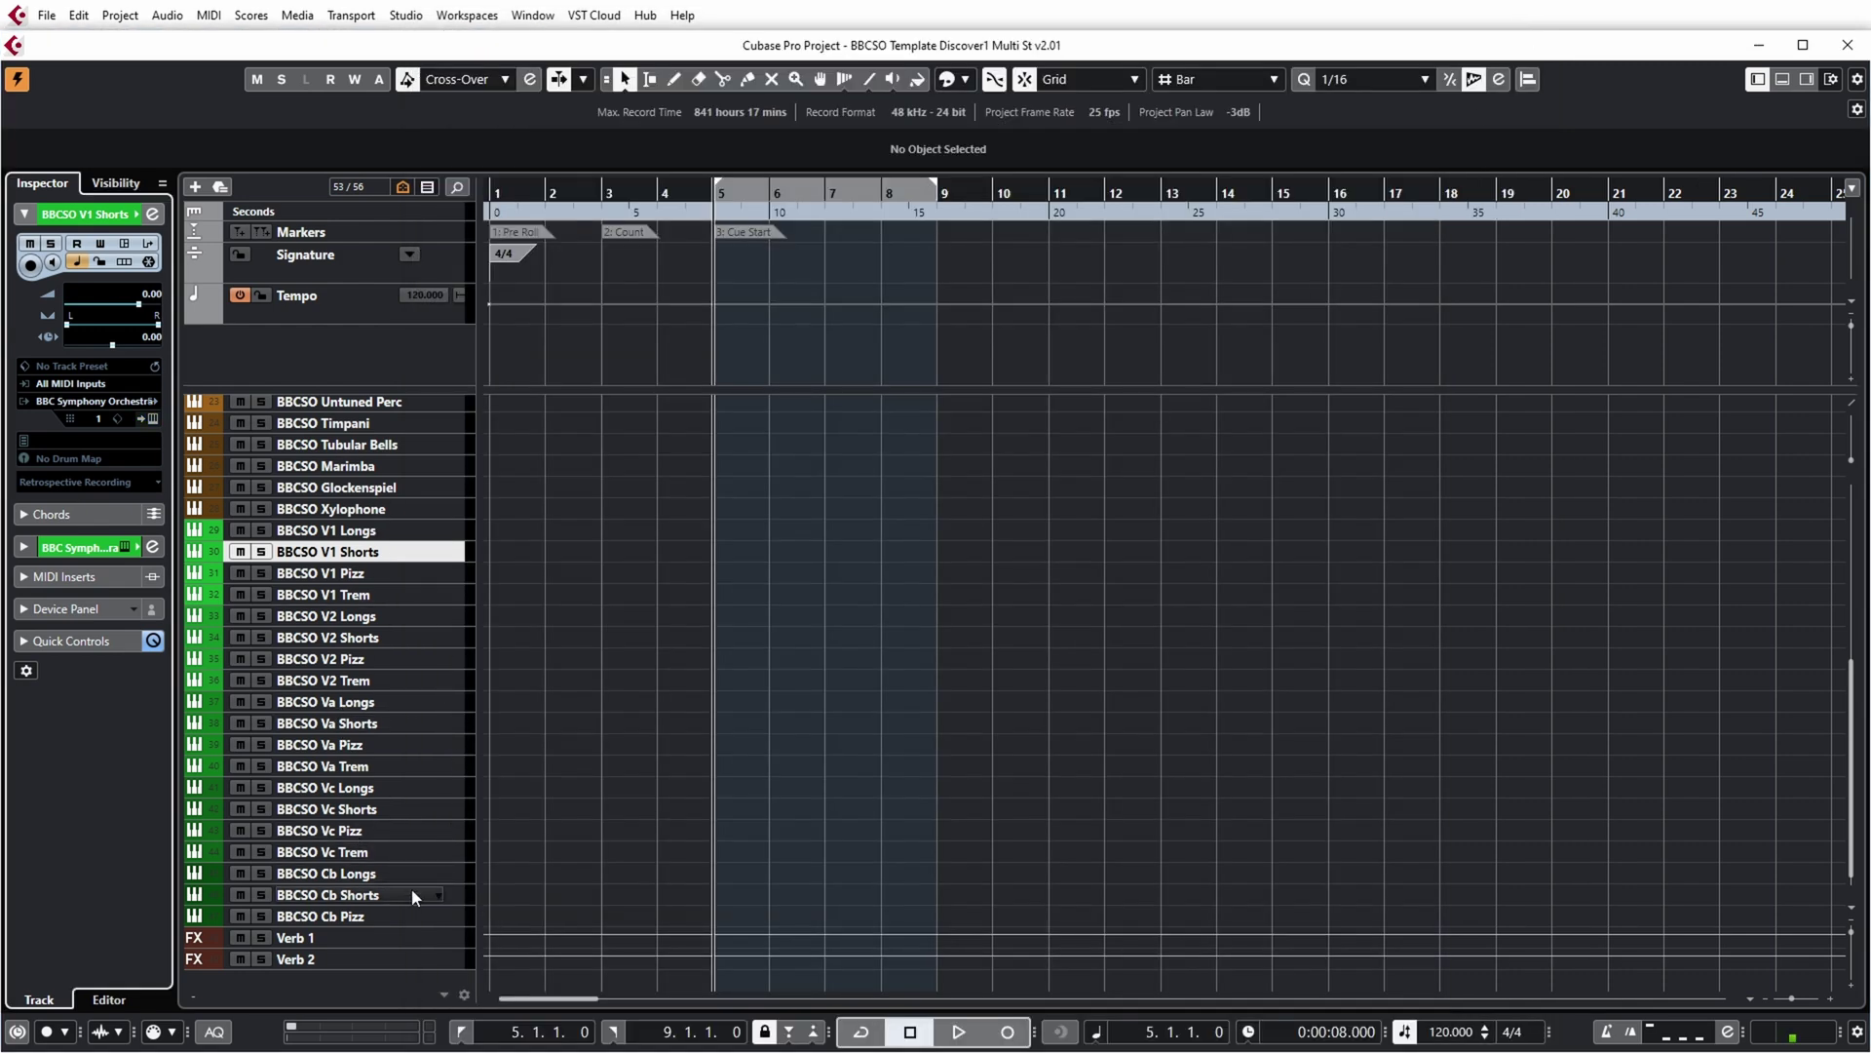
# Check Verb 1's REVerence insert (Large Viennese Hall 1a) and Verb 2's RoomWorks reverb.
pyautogui.scroll(-1, 412, 877)
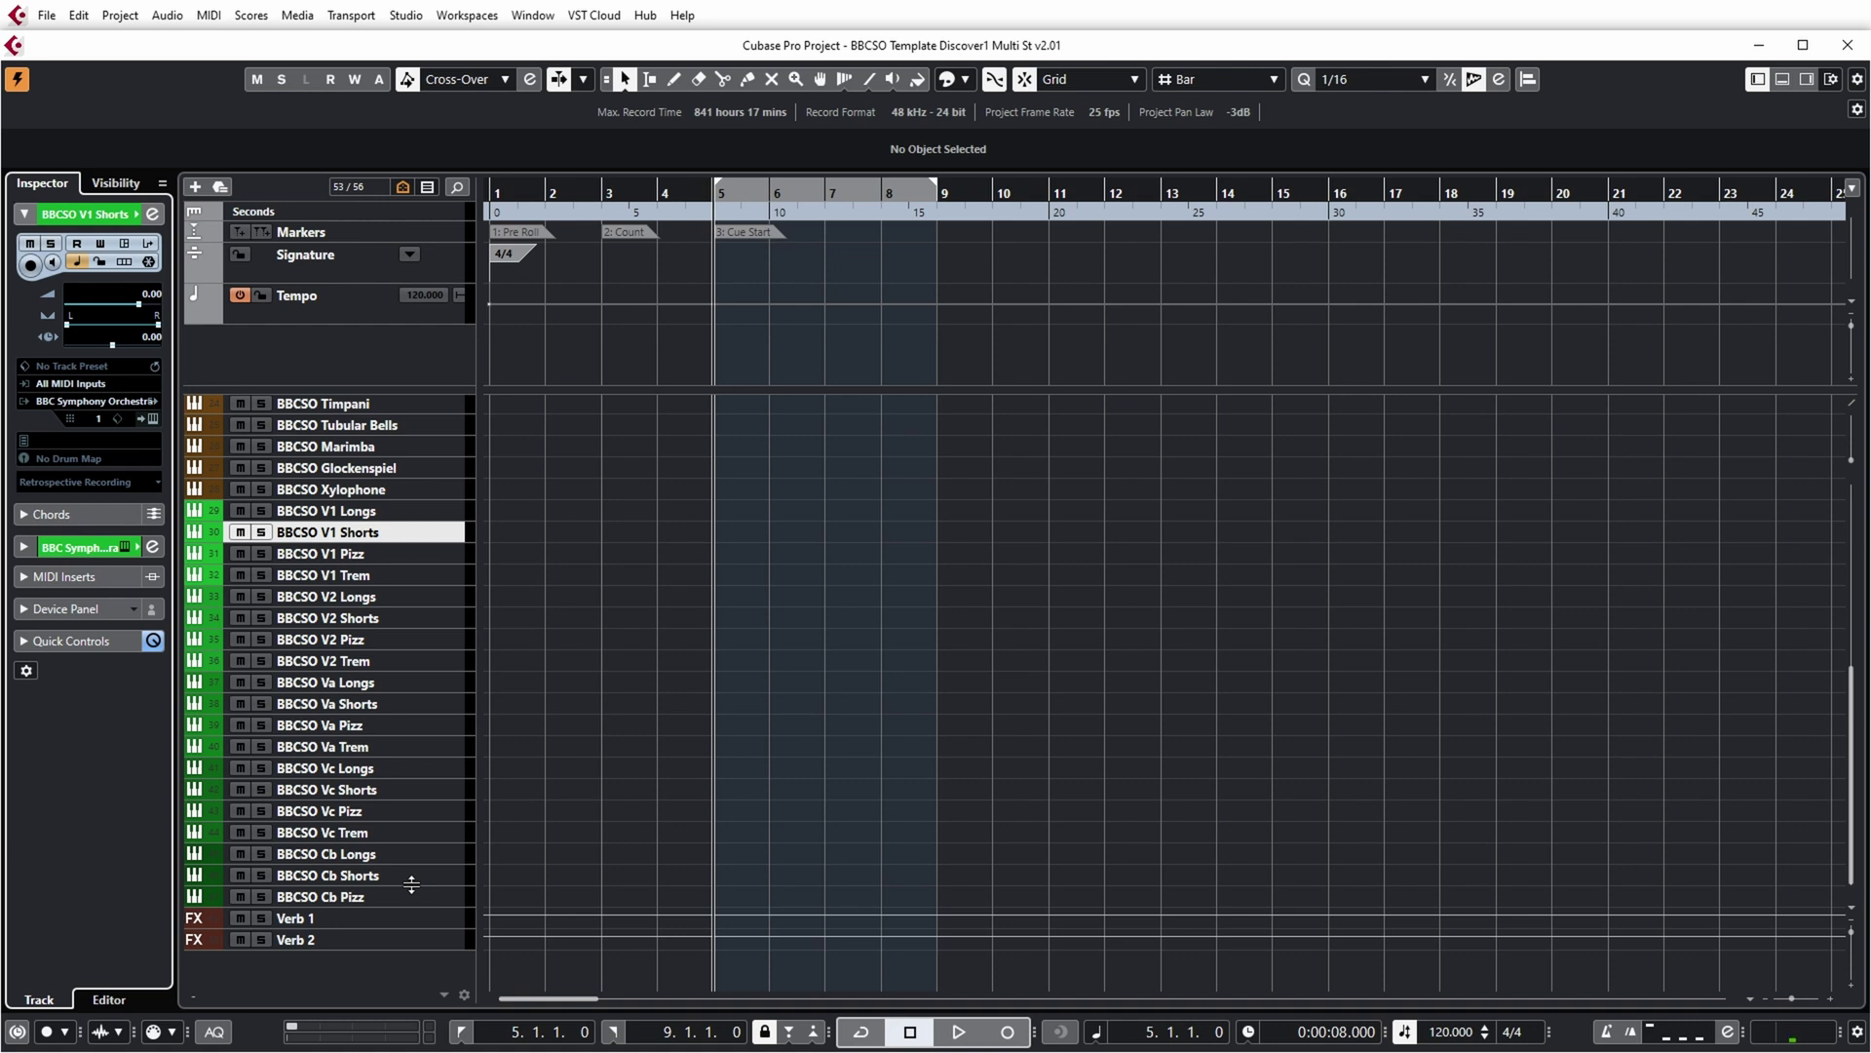
pyautogui.click(410, 917)
pyautogui.click(51, 279)
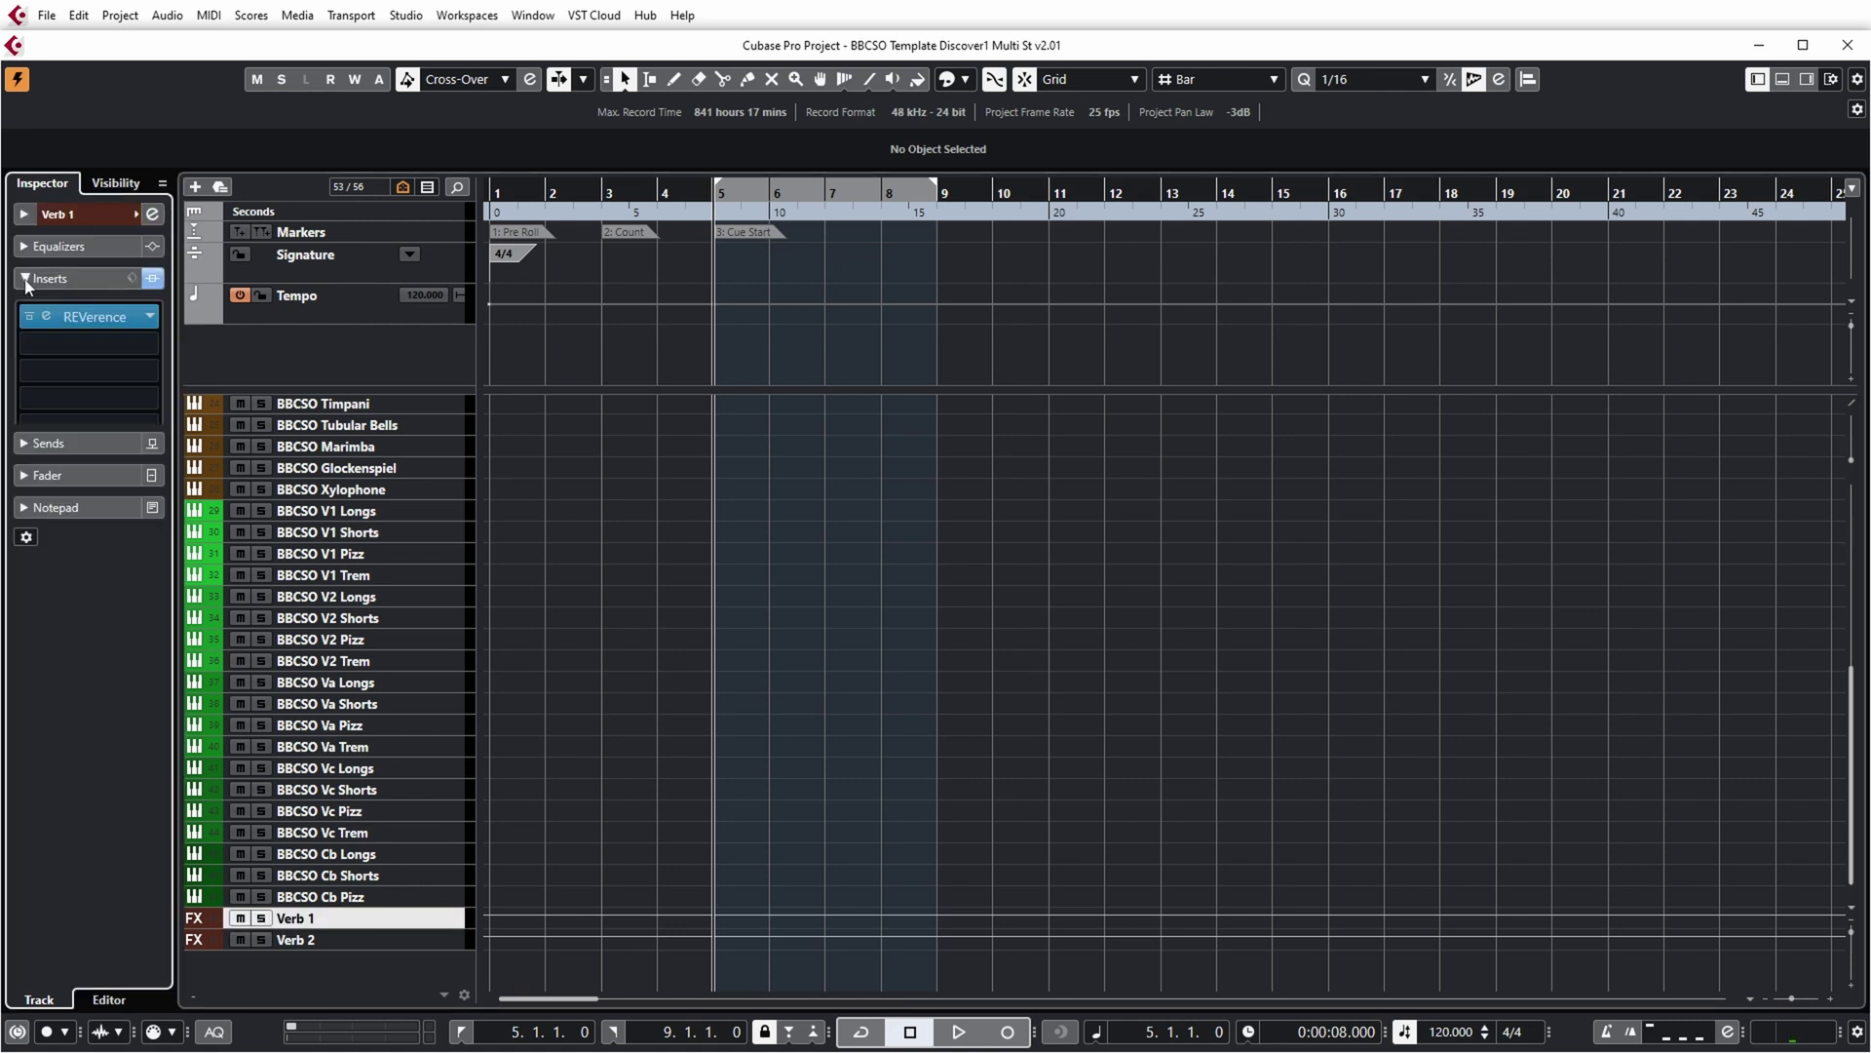
pyautogui.click(53, 328)
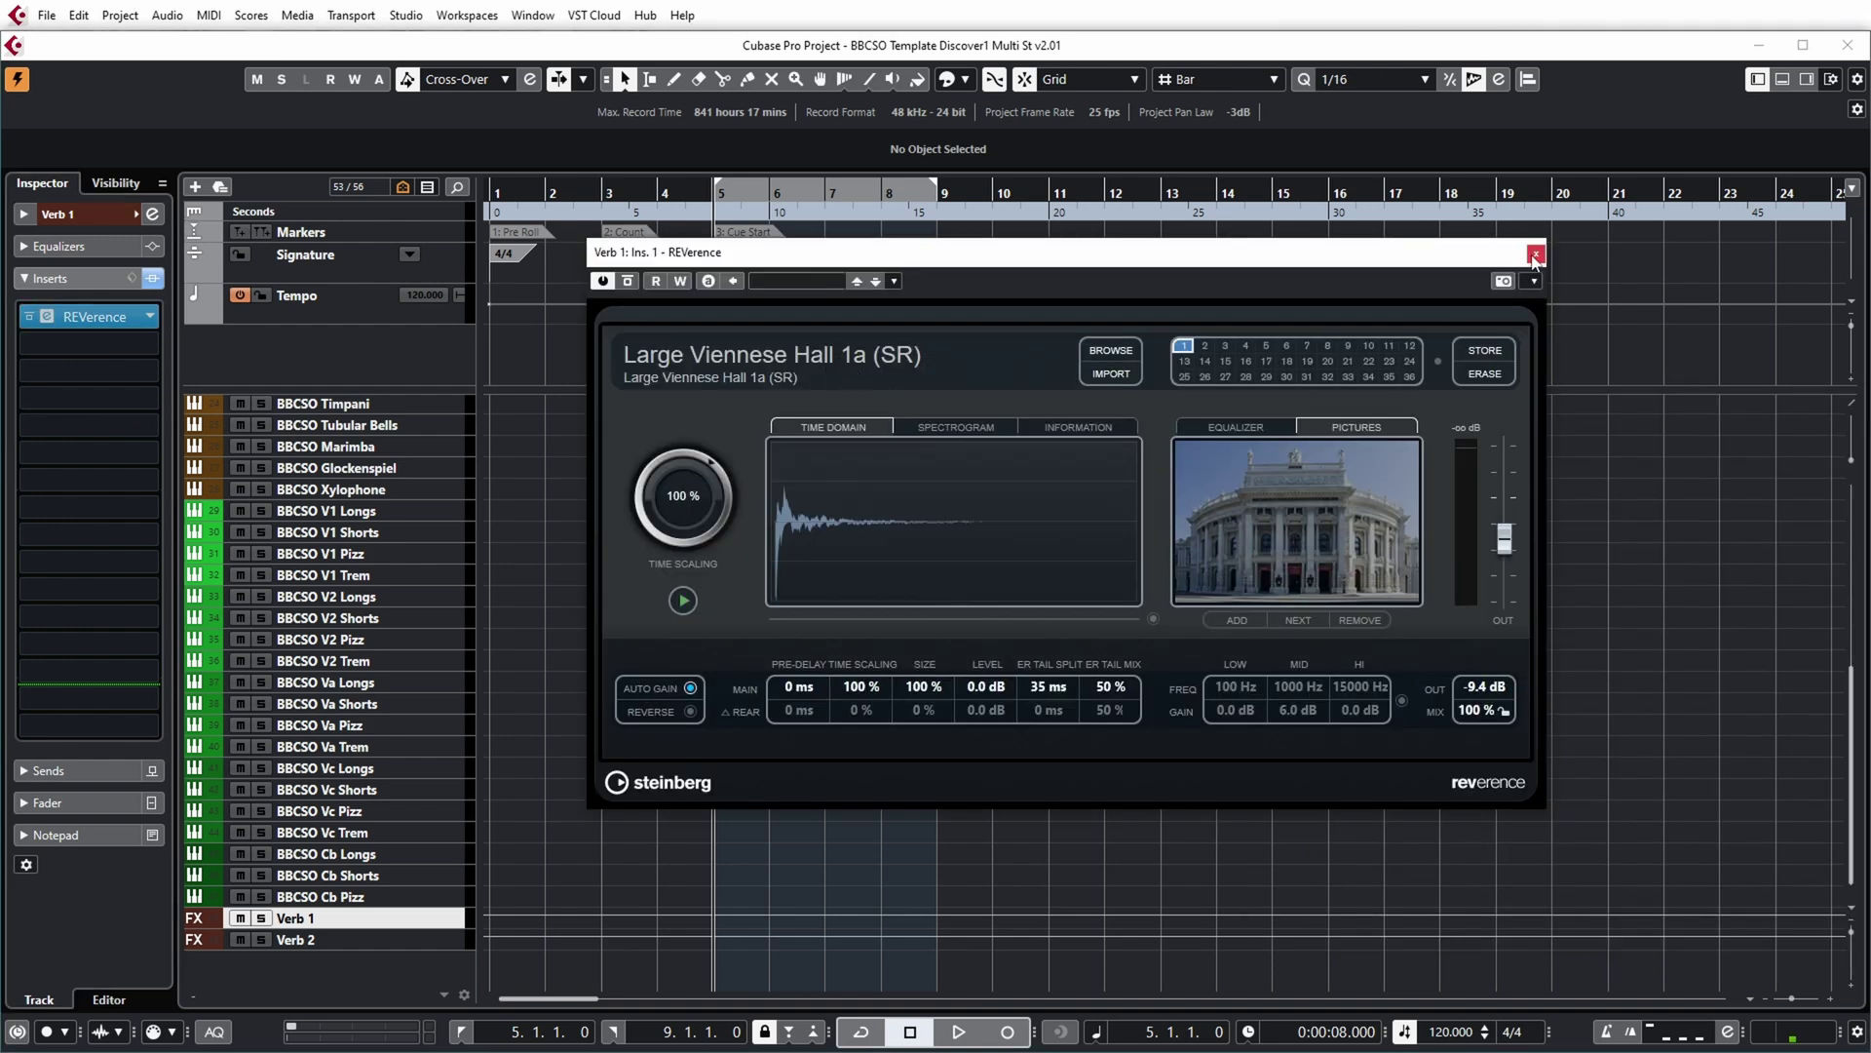
pyautogui.press('Down')
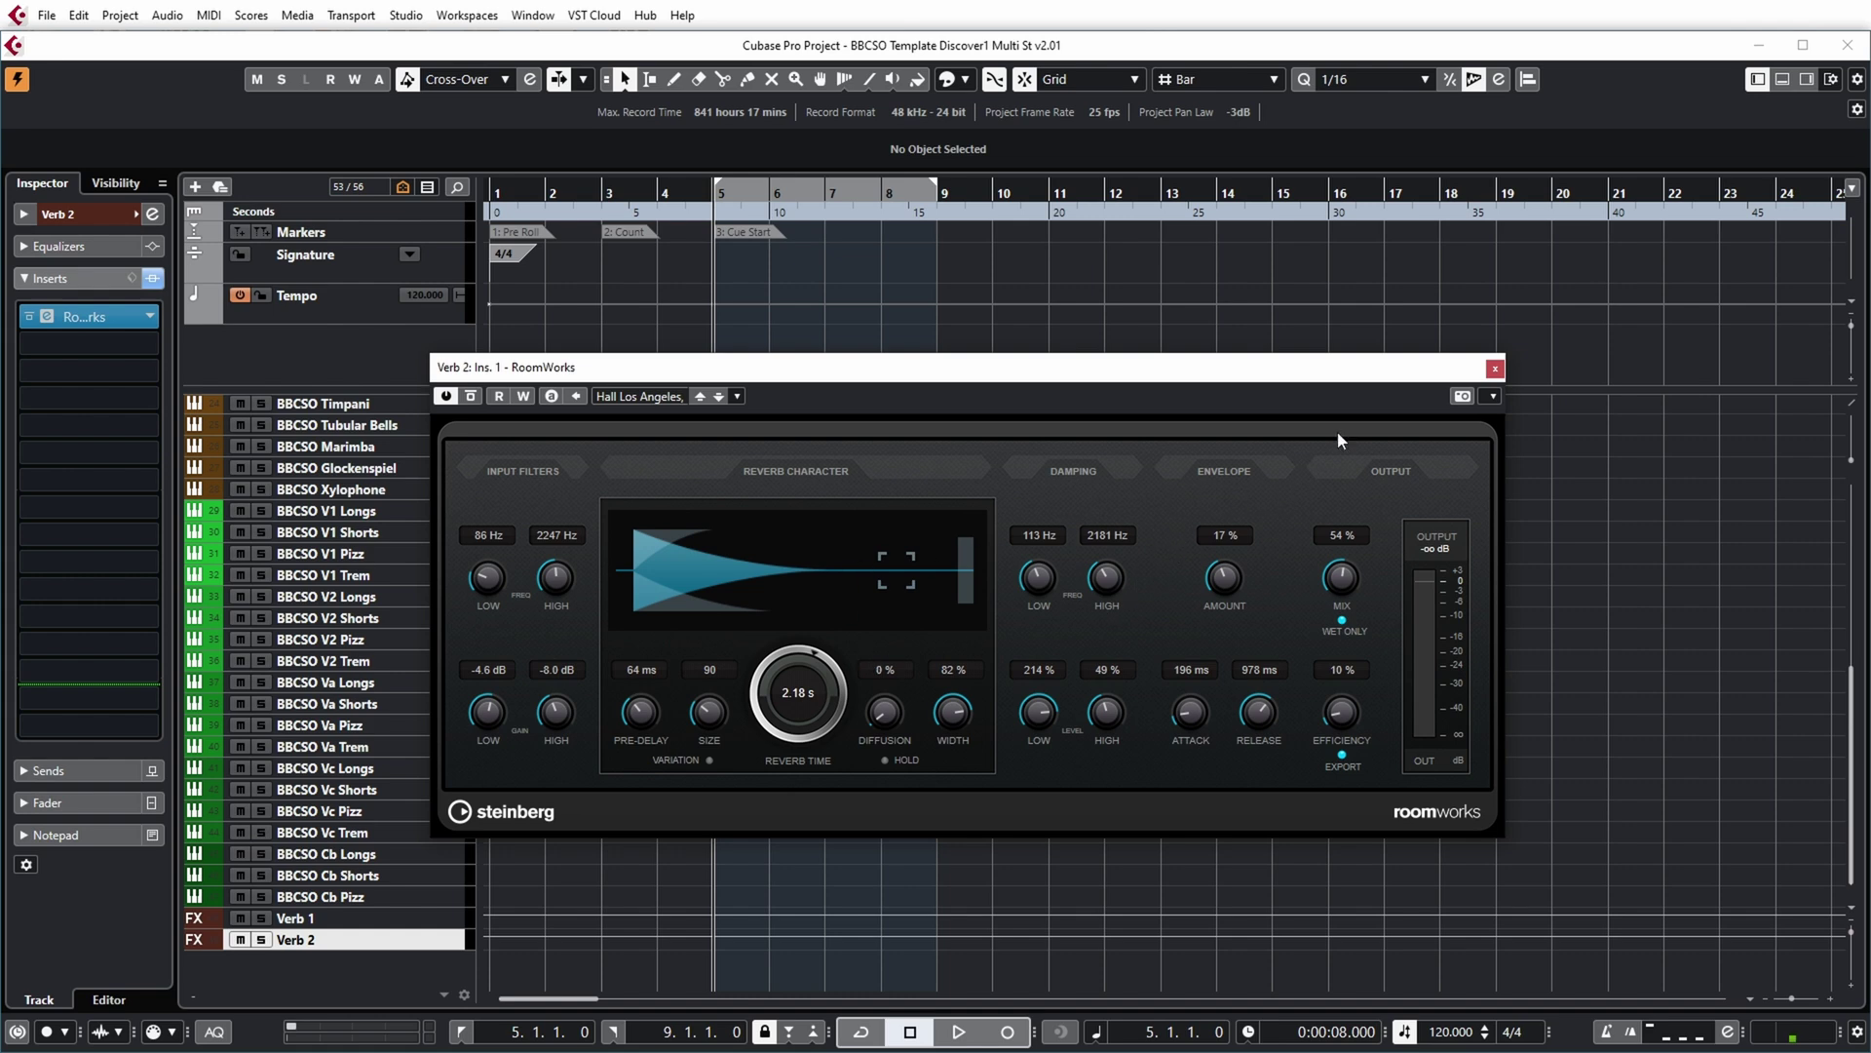
pyautogui.click(1493, 369)
pyautogui.scroll(5, 1347, 687)
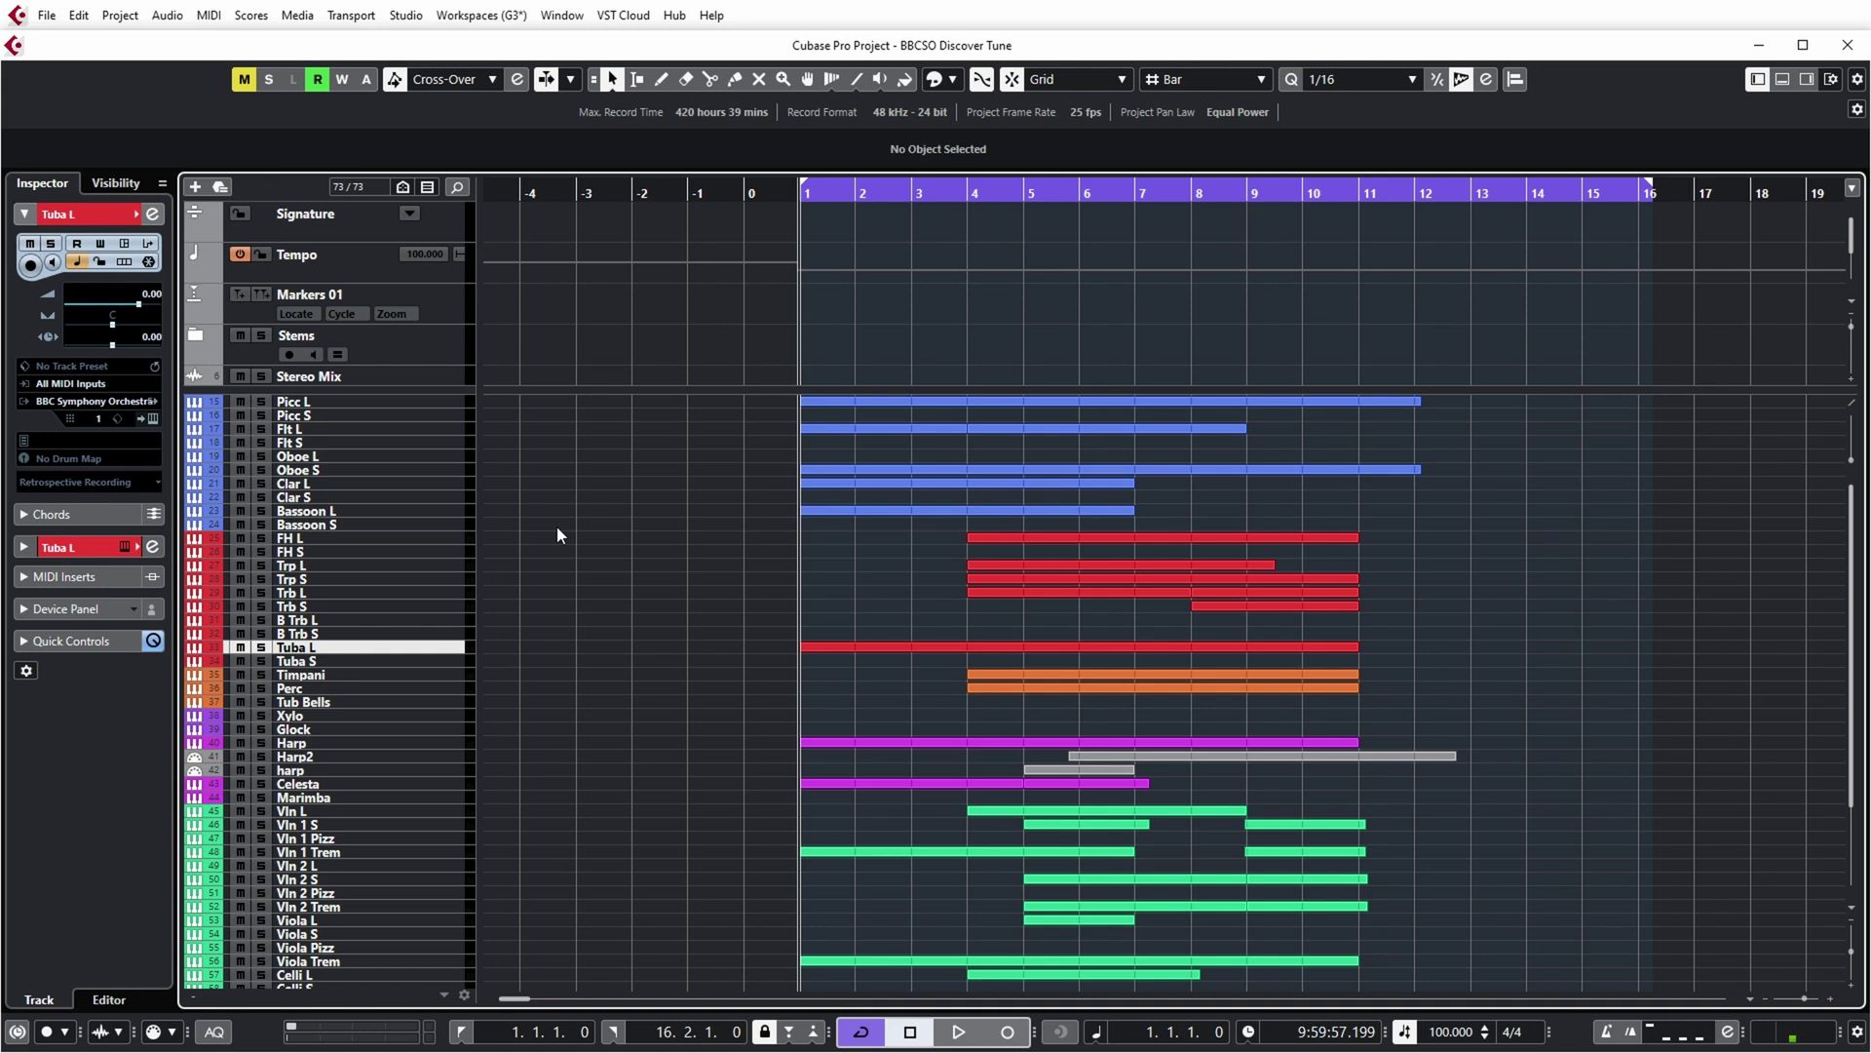
# Start playback of the BBCSO Discover Tune project from bar 1.
pyautogui.press('space')
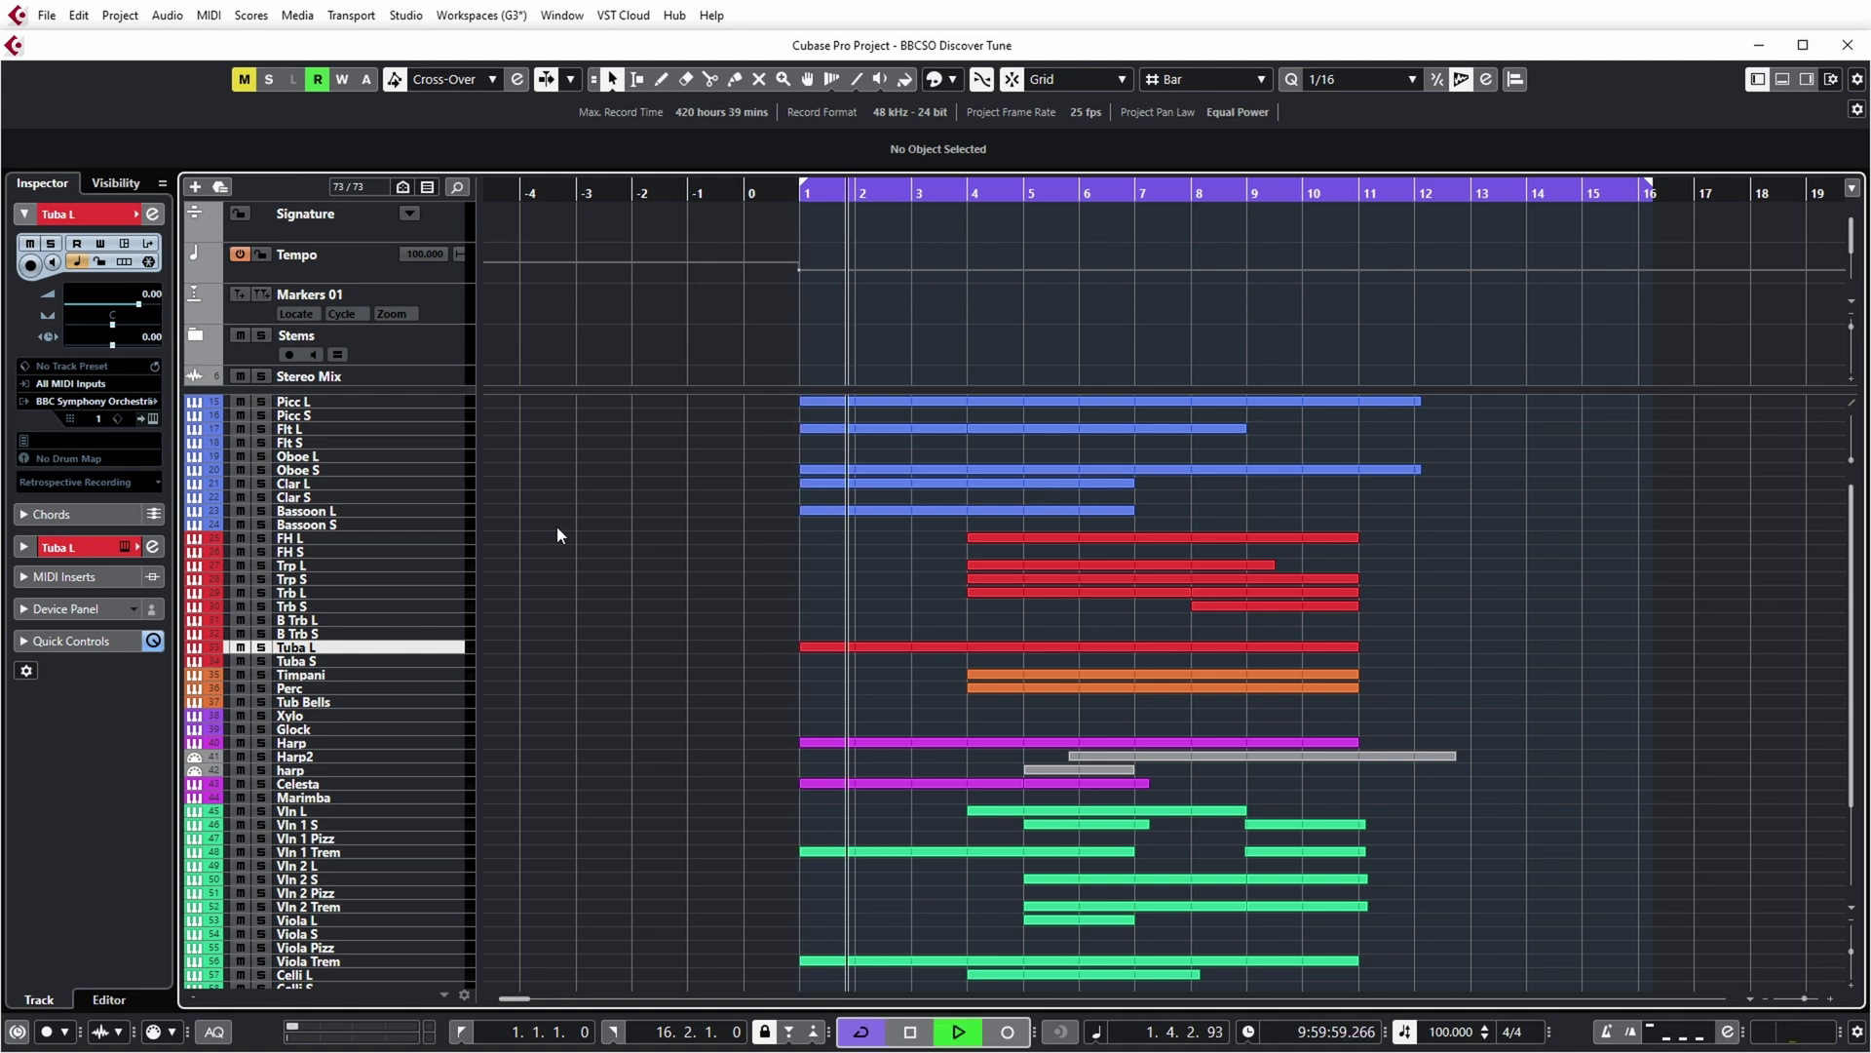